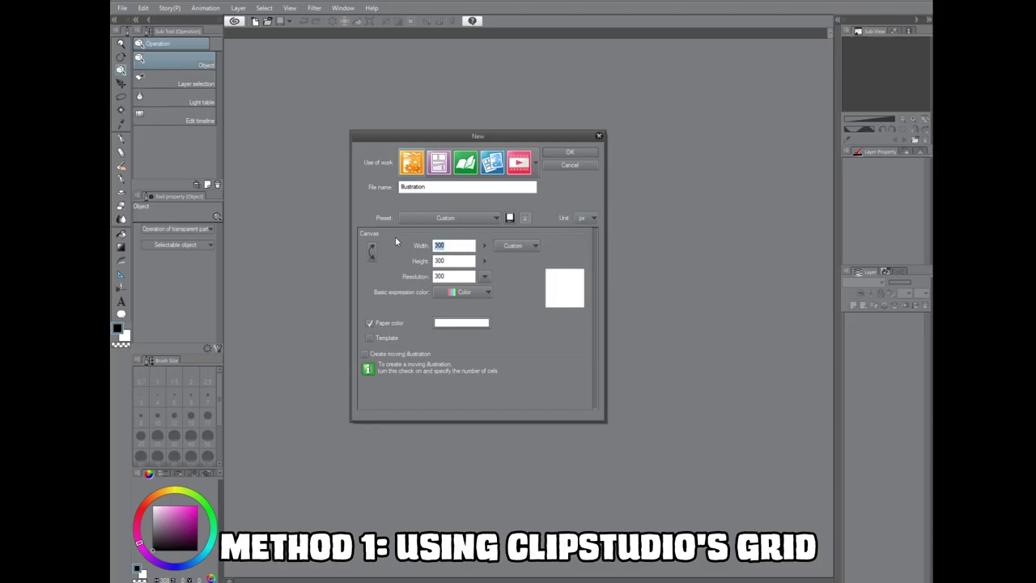
Create a new 4500 × 4500 px canvas.
type("4500")
key("Tab")
type("4")
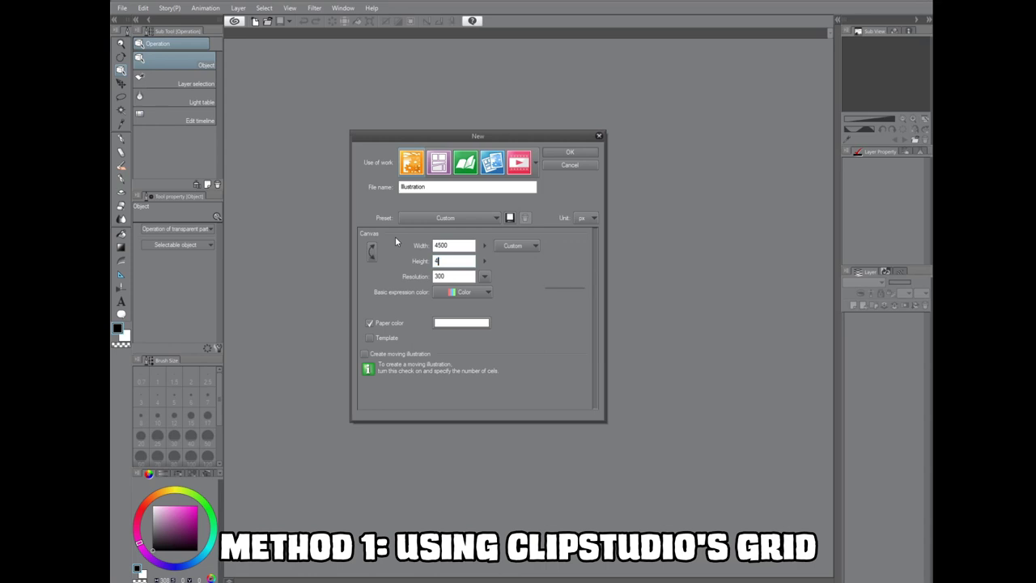
type("500")
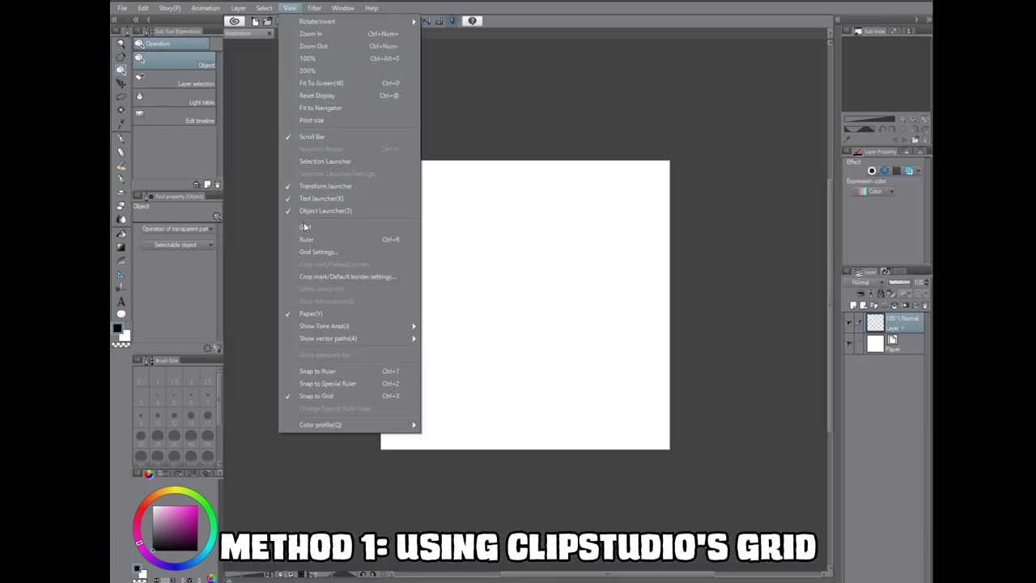
left_click(305, 231)
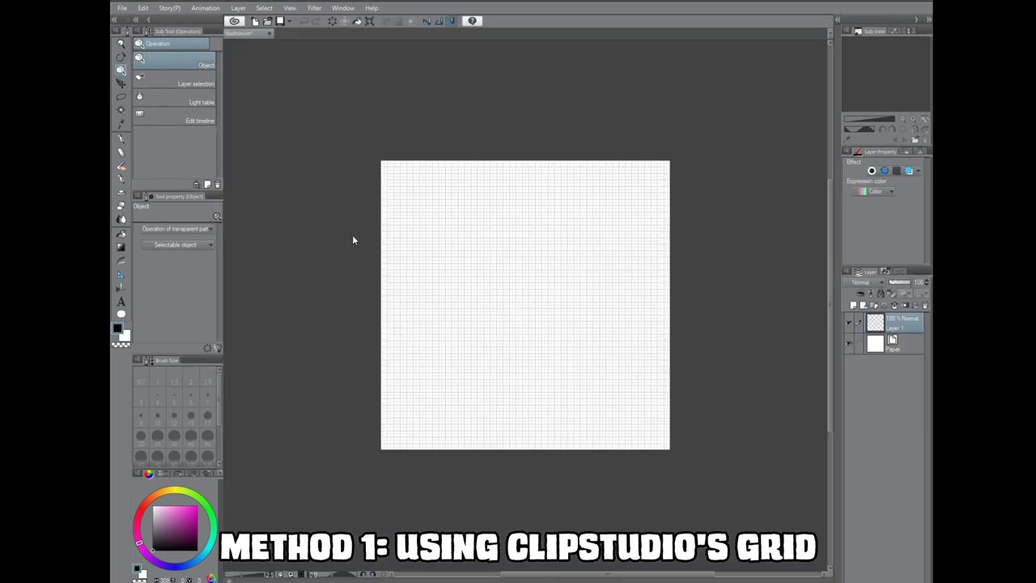
Show the grid with a 900 px gap and 1 division.
left_click(289, 10)
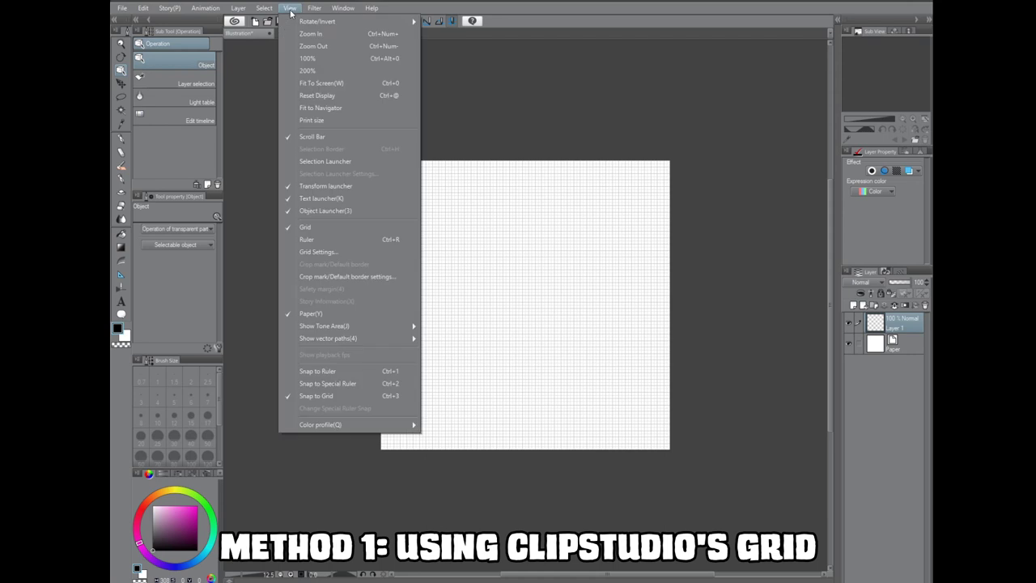
left_click(336, 252)
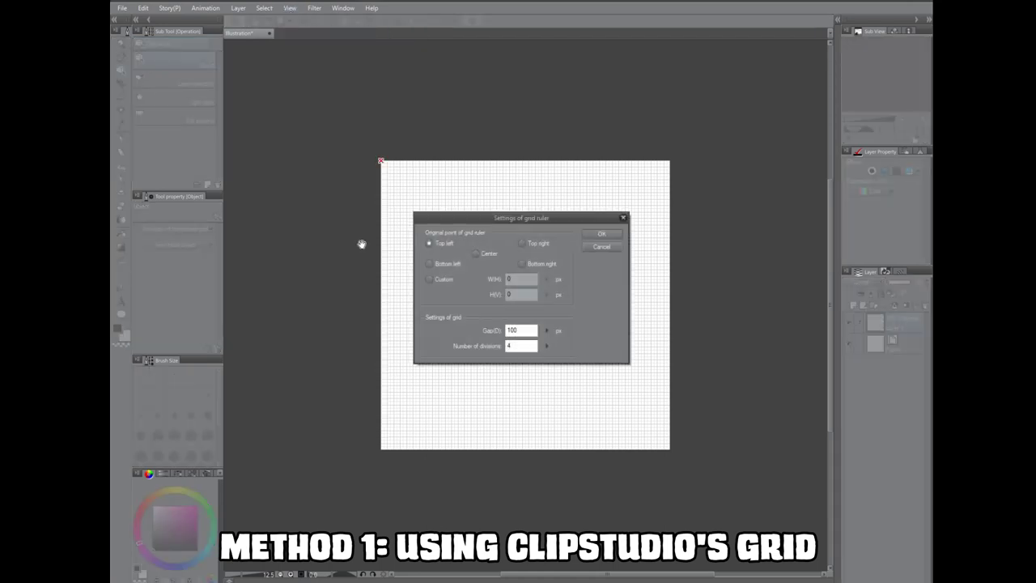
left_click_drag(523, 343, 472, 345)
type("1")
left_click_drag(535, 330, 462, 322)
type("5")
type("00")
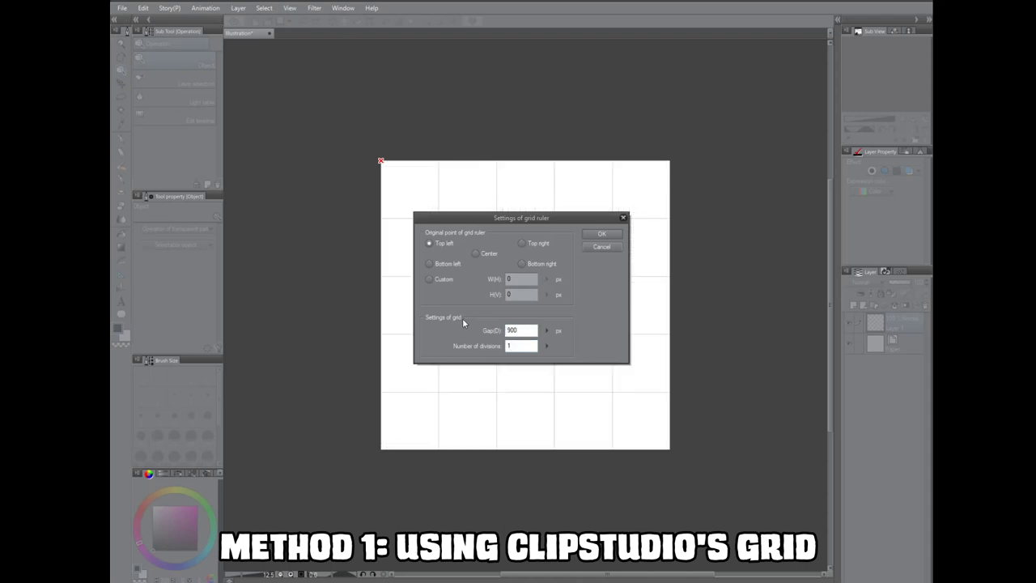
key("Return")
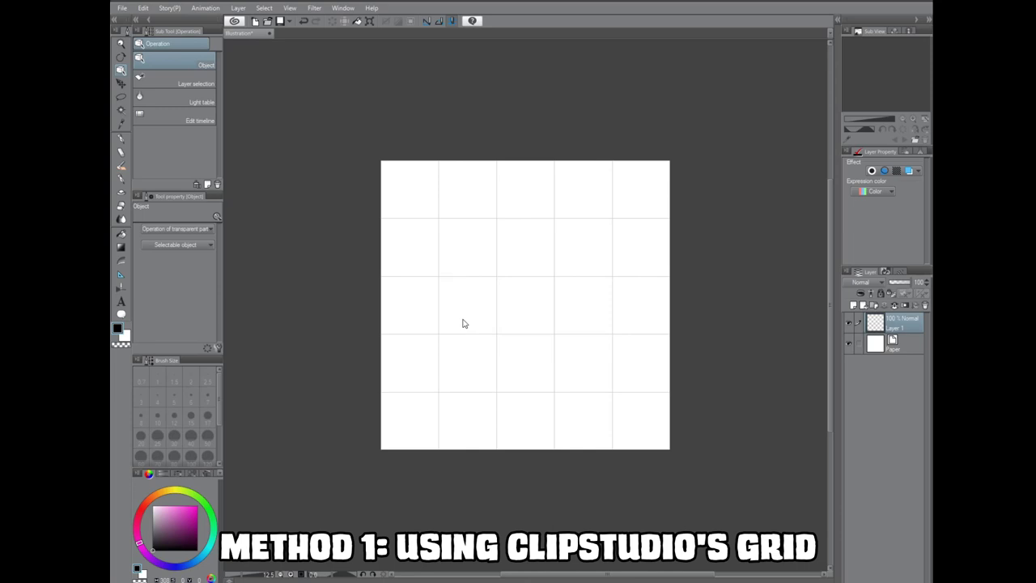
Draw four bold vertical pen lines down the grid lines.
left_click(122, 138)
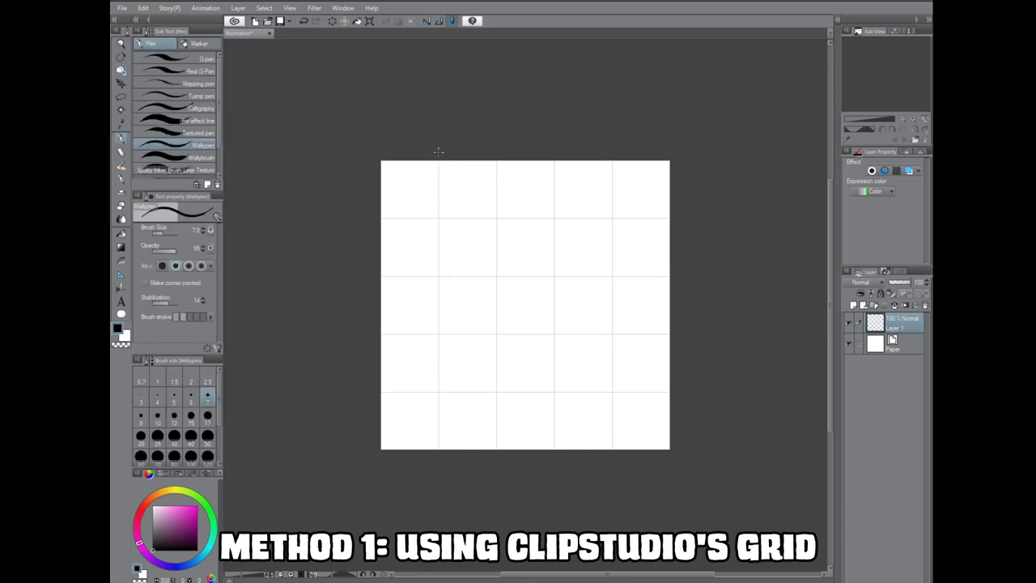
left_click_drag(439, 151, 449, 493)
left_click(208, 158)
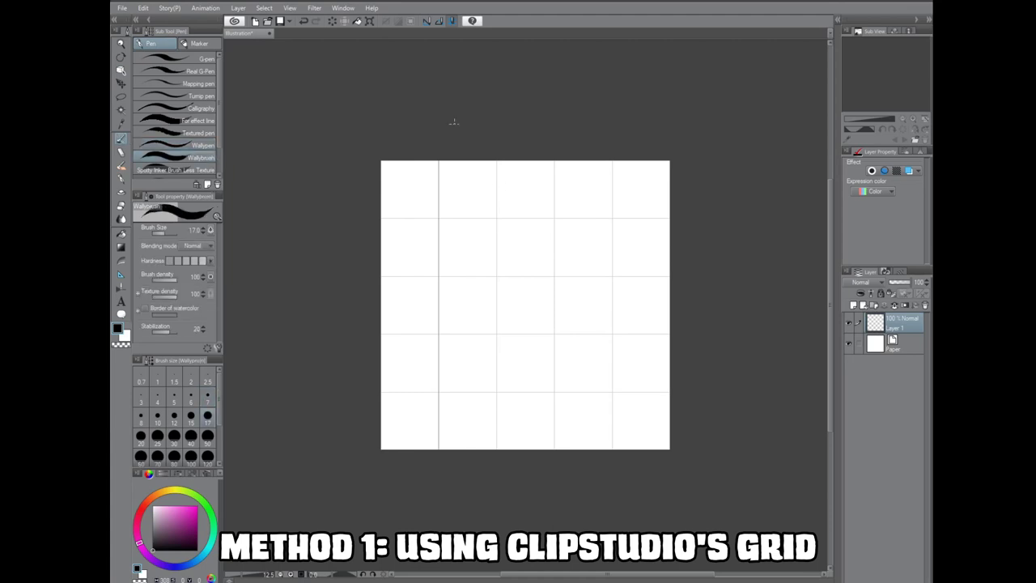
left_click_drag(438, 182, 439, 477)
left_click_drag(496, 154, 496, 478)
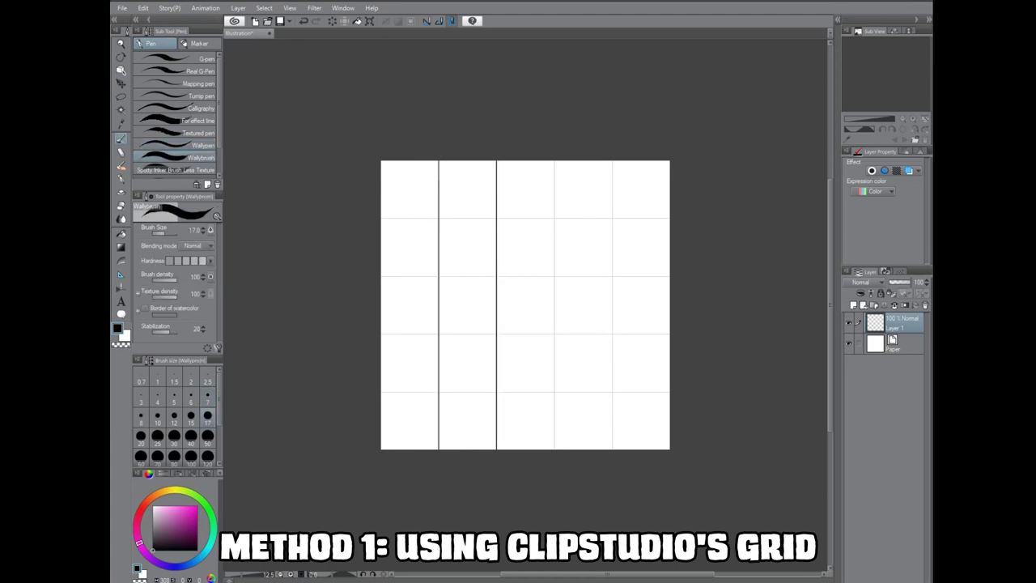
left_click_drag(554, 154, 555, 477)
left_click_drag(613, 154, 613, 477)
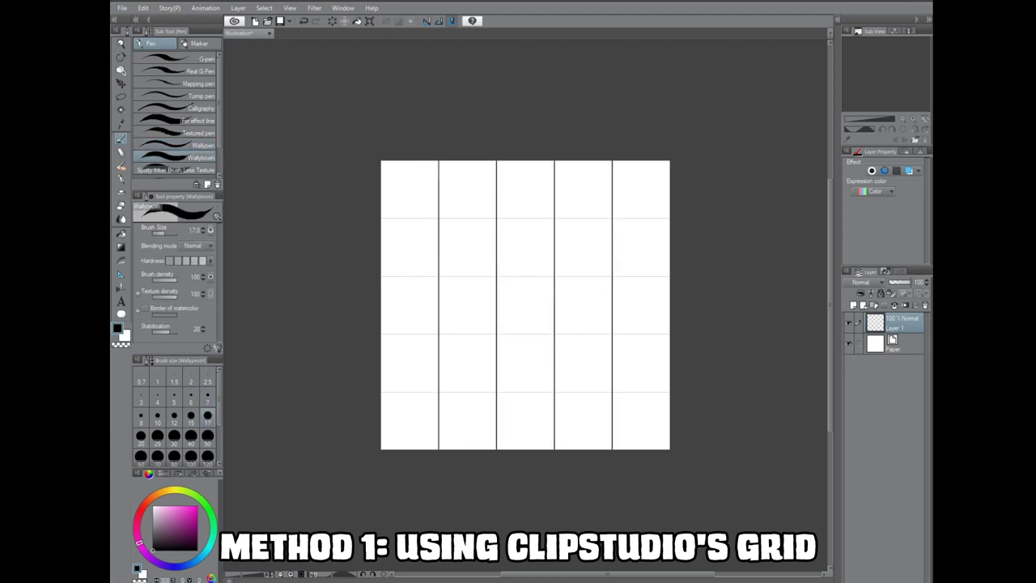
Hide the grid and place four vertical ruler guides at the column boundaries.
left_click(294, 11)
left_click(331, 226)
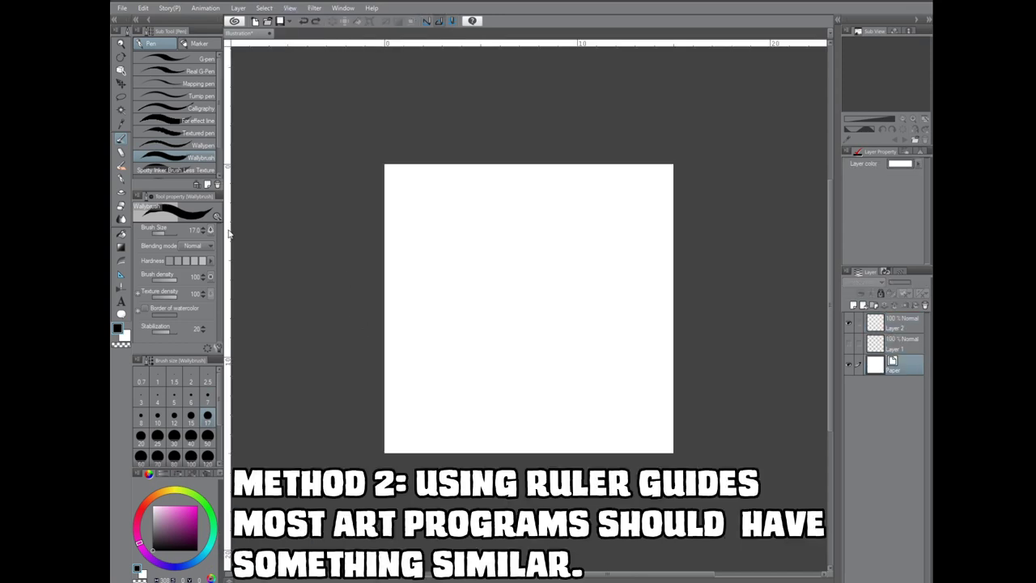
left_click_drag(228, 234, 443, 261)
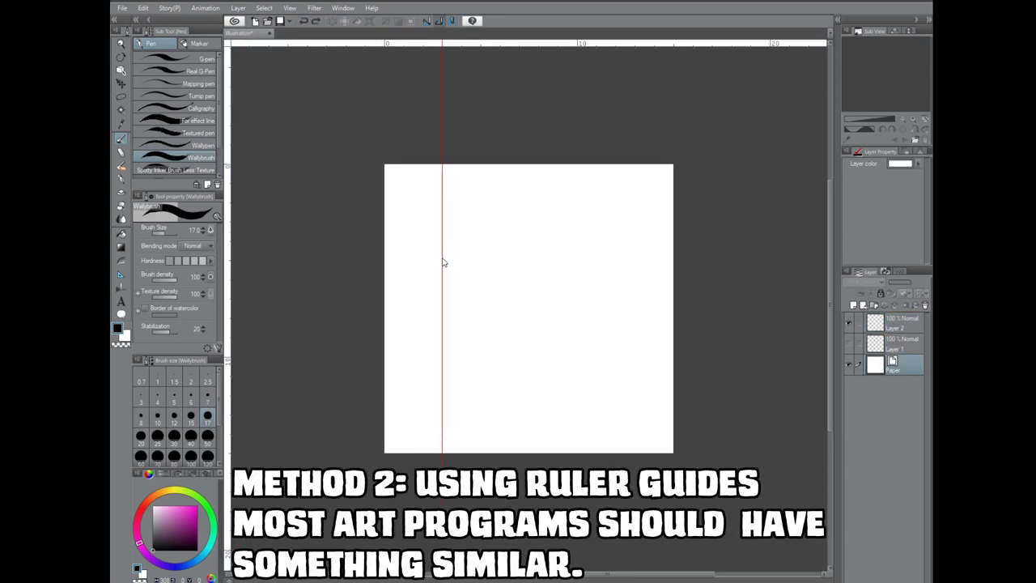
left_click_drag(229, 280, 499, 274)
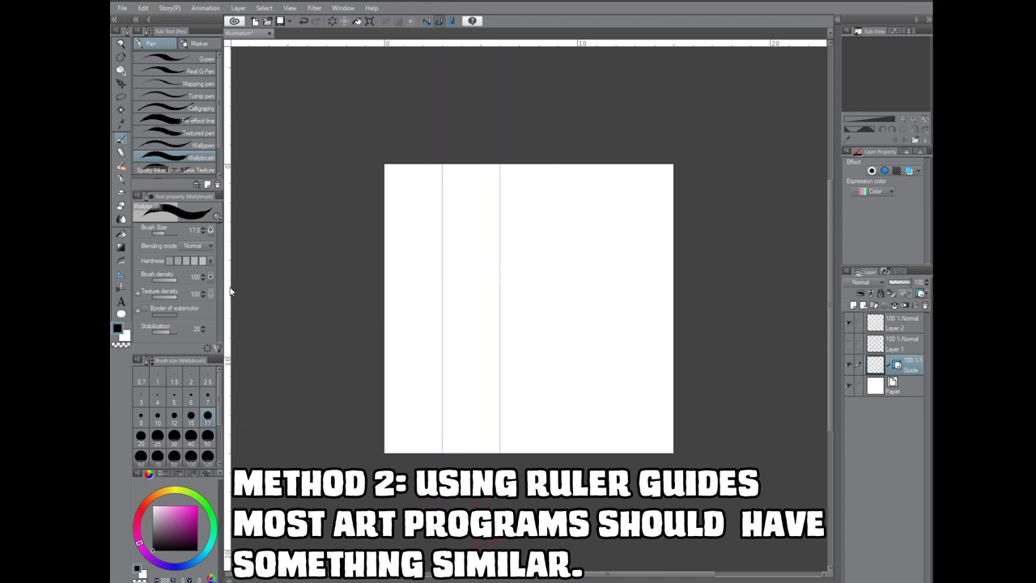
left_click_drag(232, 293, 561, 281)
left_click_drag(560, 281, 559, 280)
left_click_drag(233, 330, 617, 302)
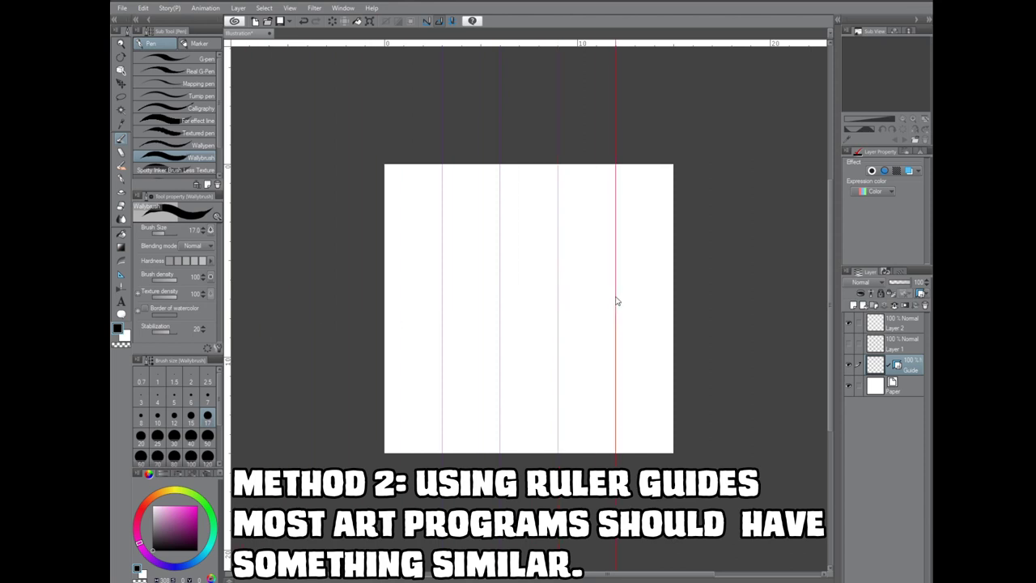
left_click_drag(616, 301, 617, 301)
On the drawing layer, trace ink lines along all four guides.
left_click(887, 324)
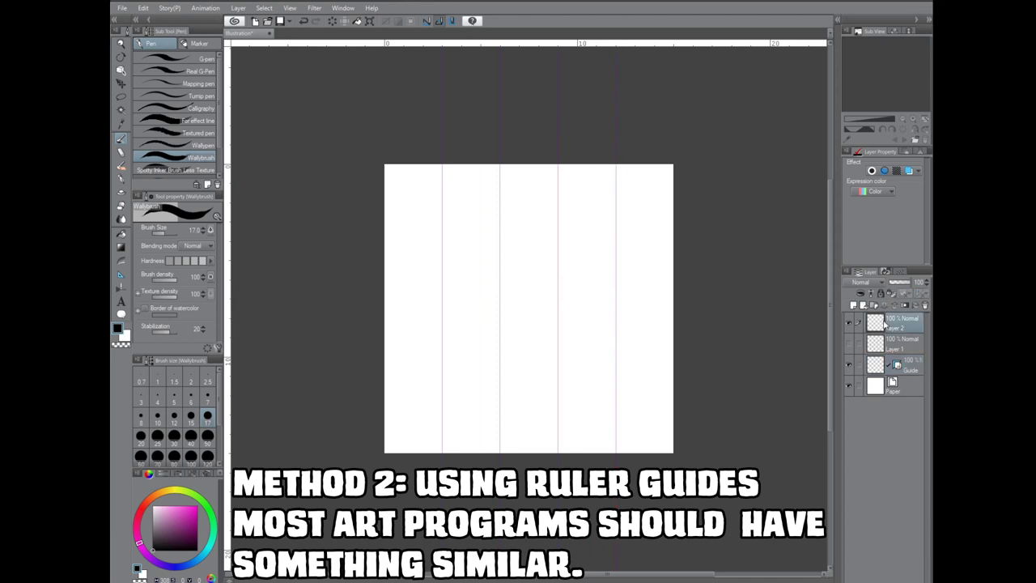
left_click_drag(442, 154, 441, 451)
left_click_drag(500, 162, 499, 452)
left_click_drag(558, 162, 558, 452)
left_click_drag(616, 162, 616, 452)
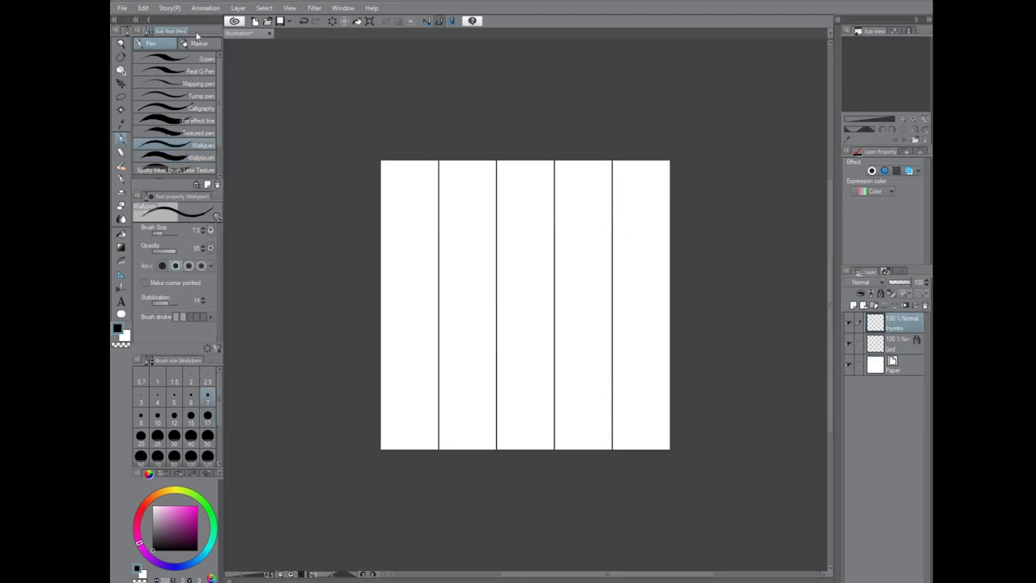
Create a new 480 × 853 px canvas.
left_click(123, 8)
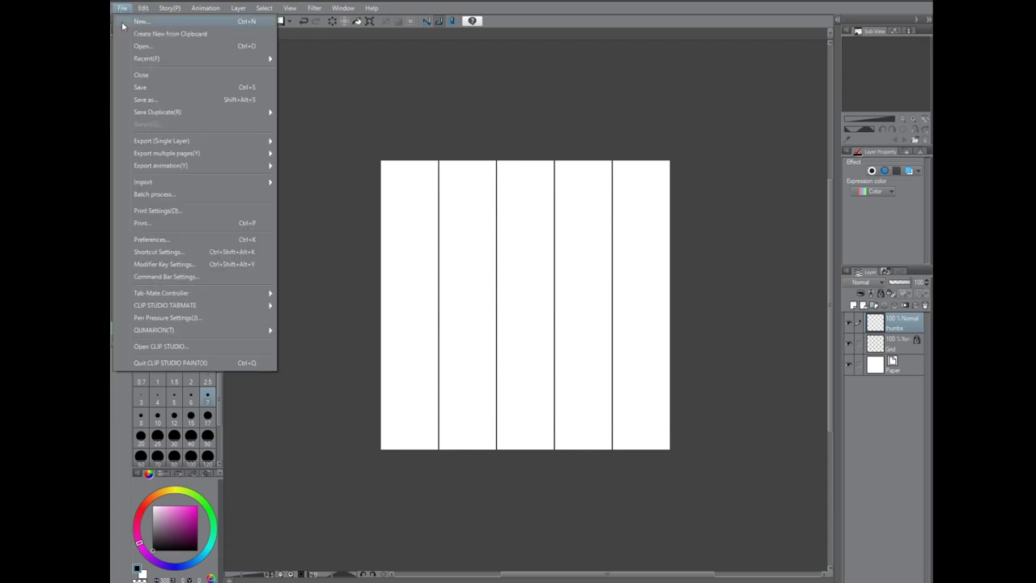
left_click(155, 21)
left_click(457, 248)
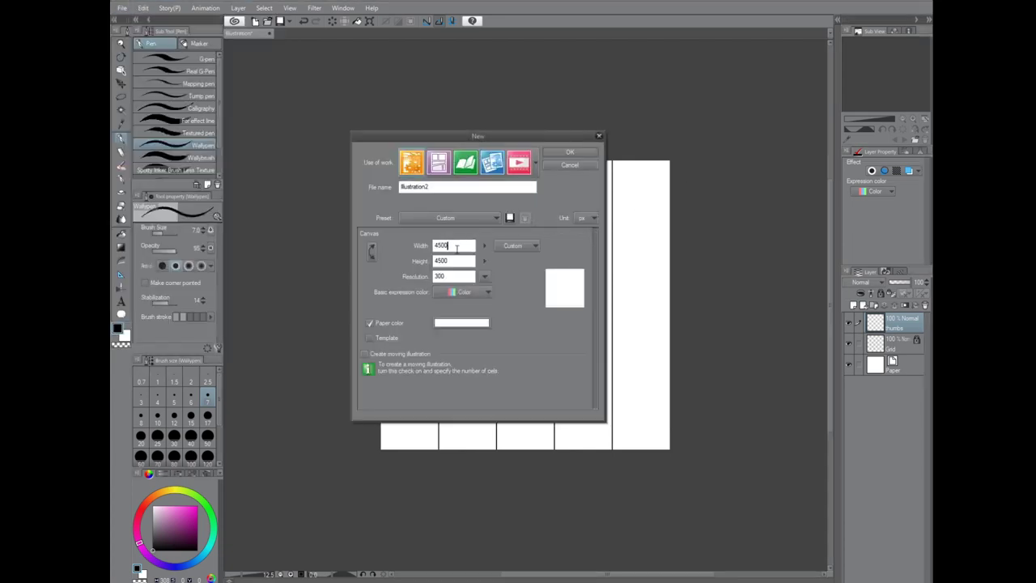
type("4")
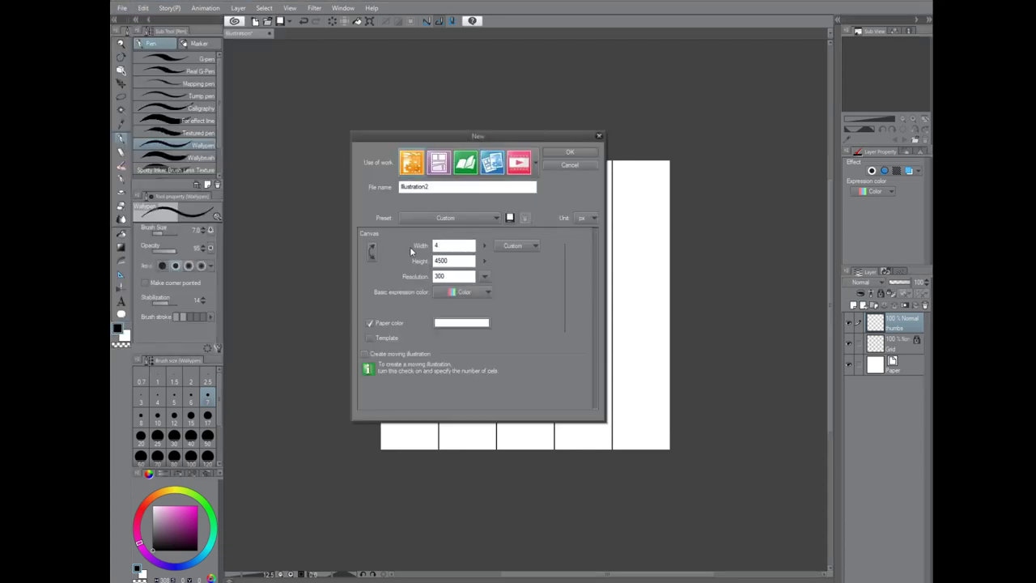
type("80")
key("Tab")
type("8")
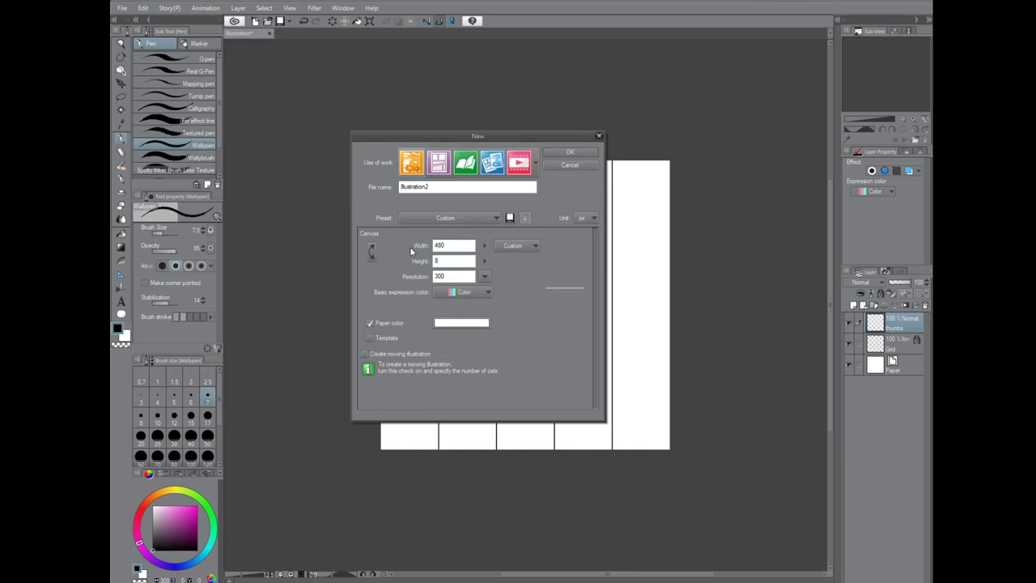
type("53")
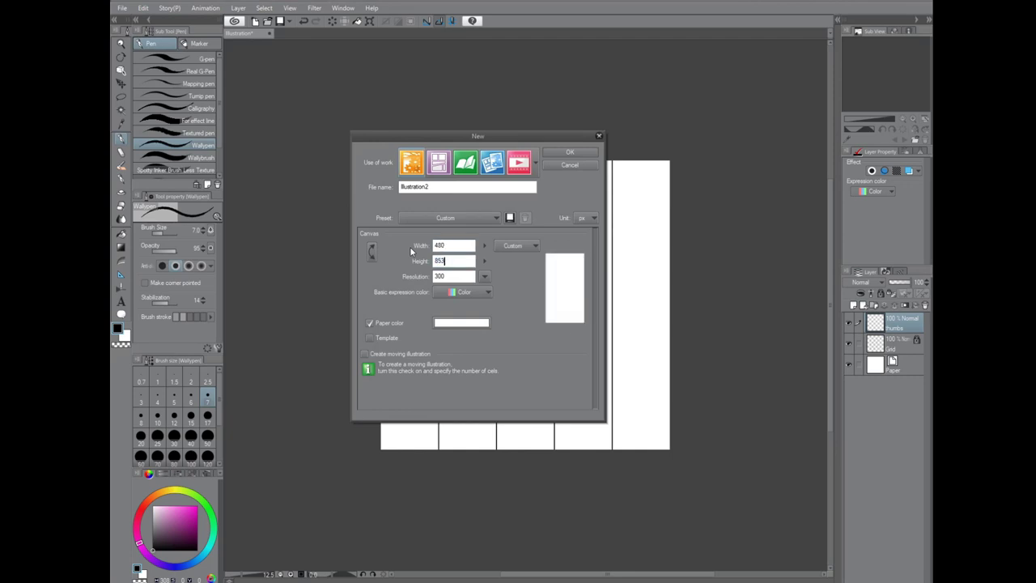
key("Return")
Fill the whole canvas with light pink and copy it.
key("ctrl+a")
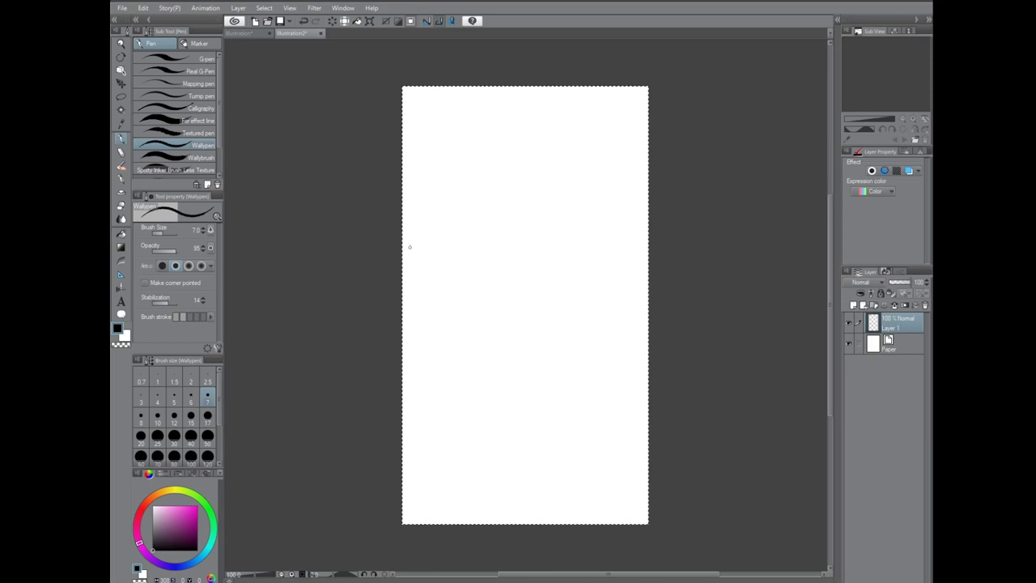
left_click(164, 510)
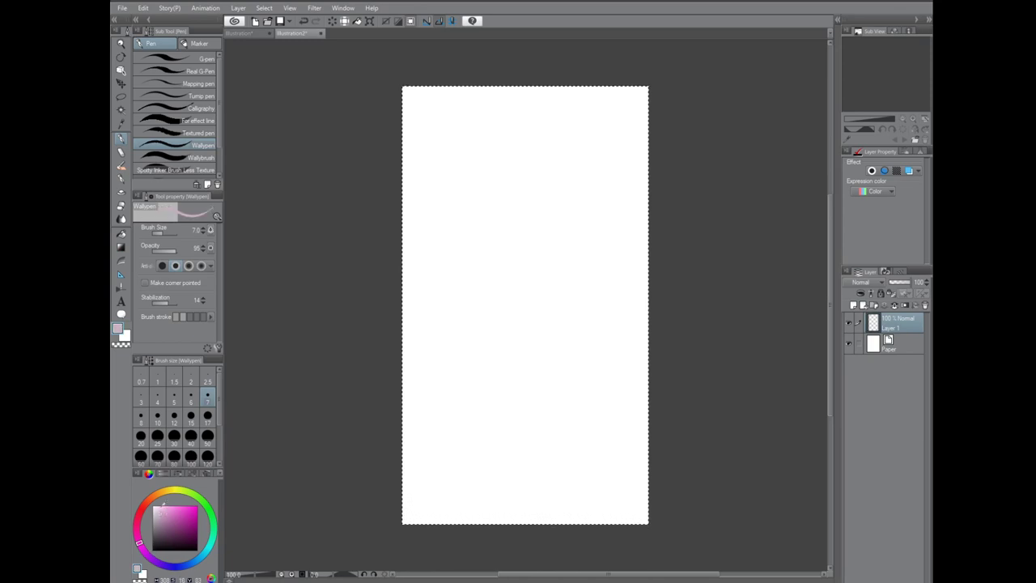
key("alt+BackSpace")
key("ctrl+c")
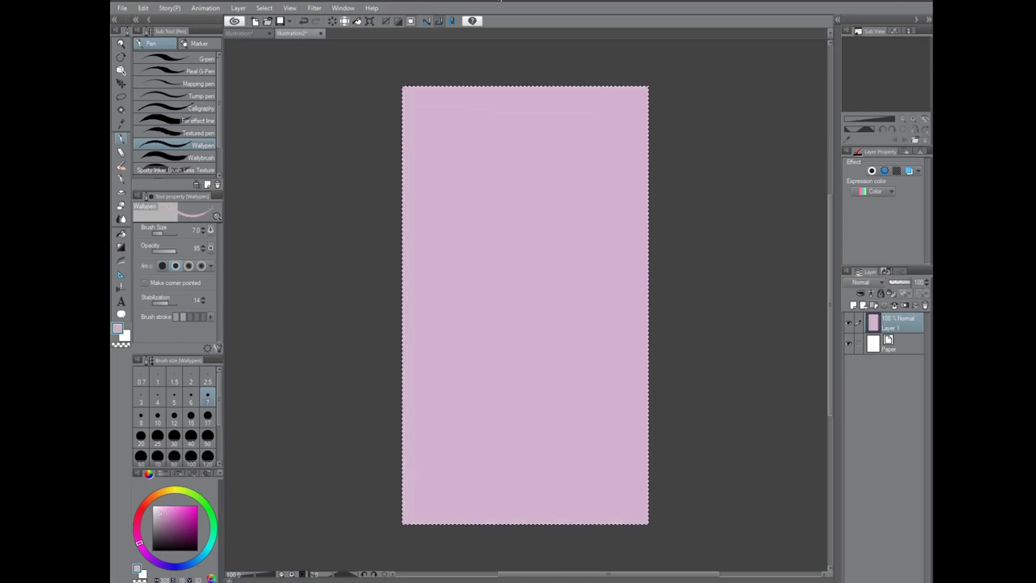
key("ctrl+Tab")
Paste the pink rectangle and scale it to the first column's width.
key("ctrl+v")
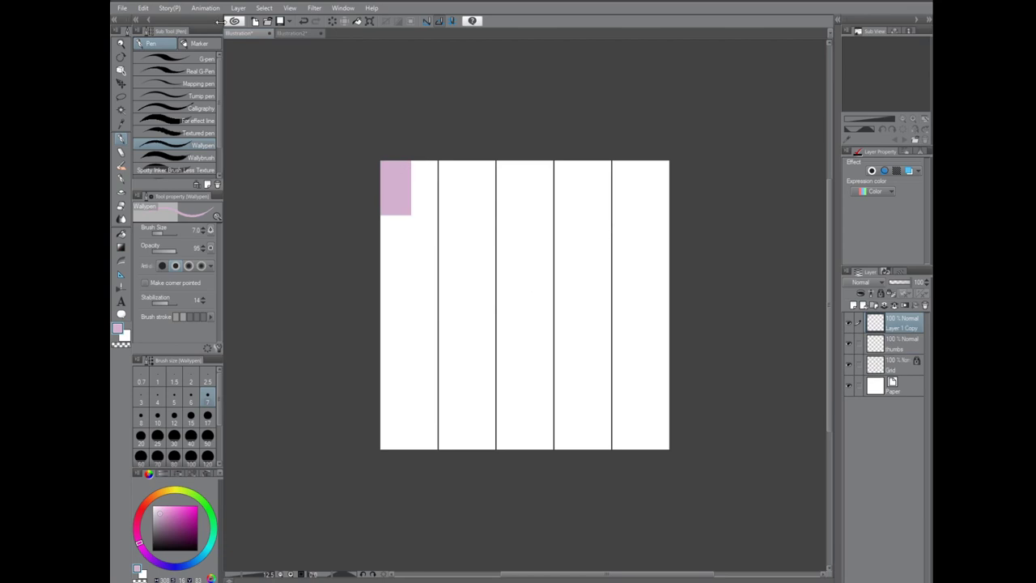
left_click(142, 7)
left_click(380, 244)
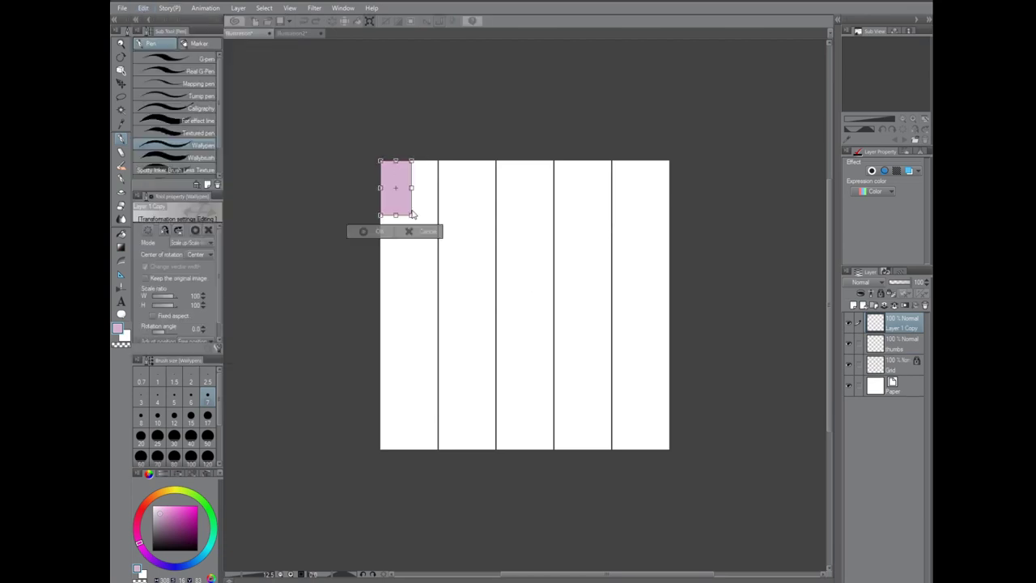
left_click_drag(412, 214, 438, 264)
left_click(379, 278)
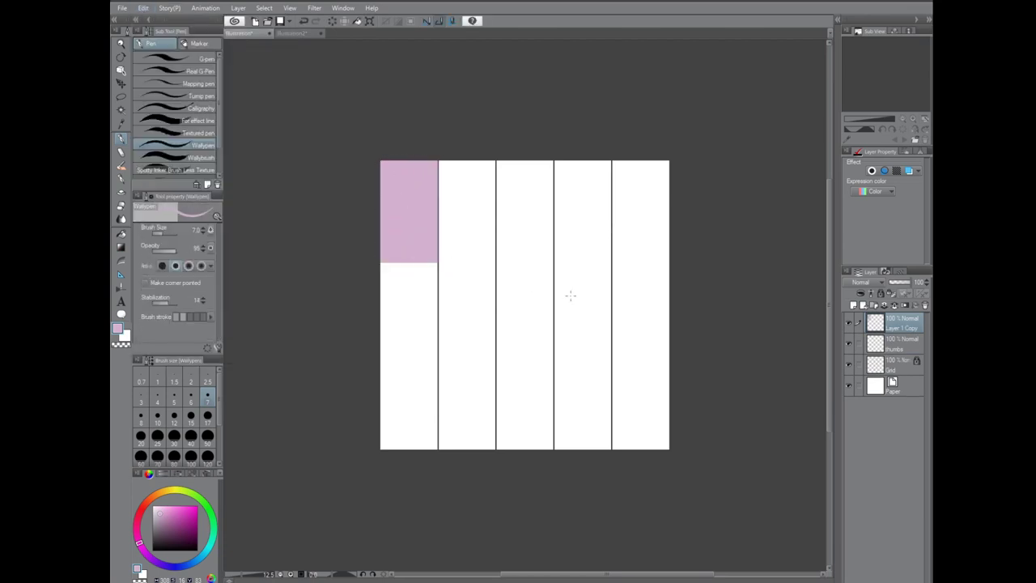
Set the pink layer to Multiply, lower its opacity, and rename it 'phone screen'.
left_click(873, 283)
left_click(861, 313)
left_click(897, 283)
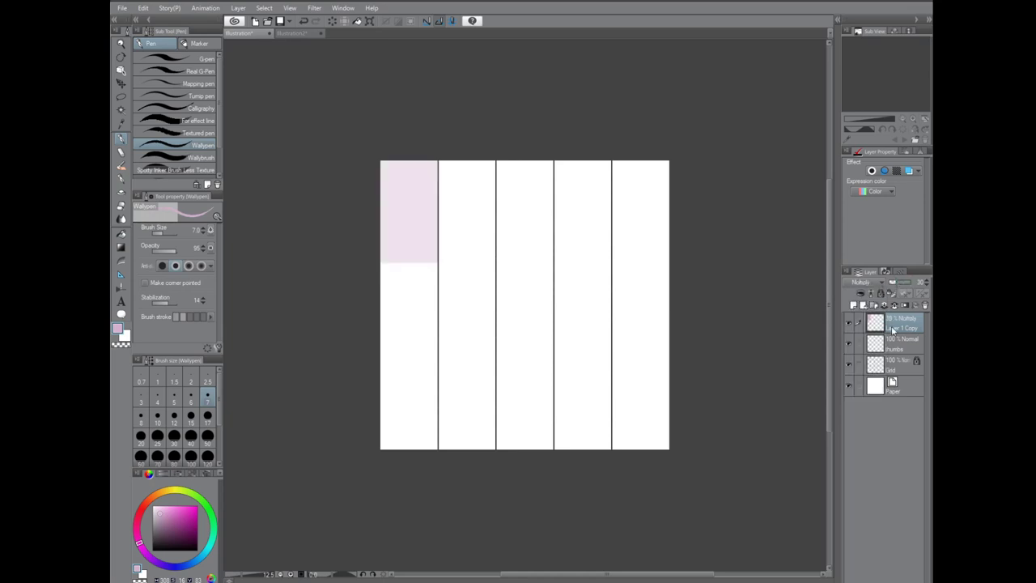
double_click(901, 326)
type("phone screen")
key("Return")
Move the pink phone screen block down, then undo the move.
key("k")
mouse_move(508, 354)
left_mouse_down()
mouse_move(512, 368)
mouse_move(527, 315)
mouse_move(539, 353)
left_mouse_up()
key("ctrl+z")
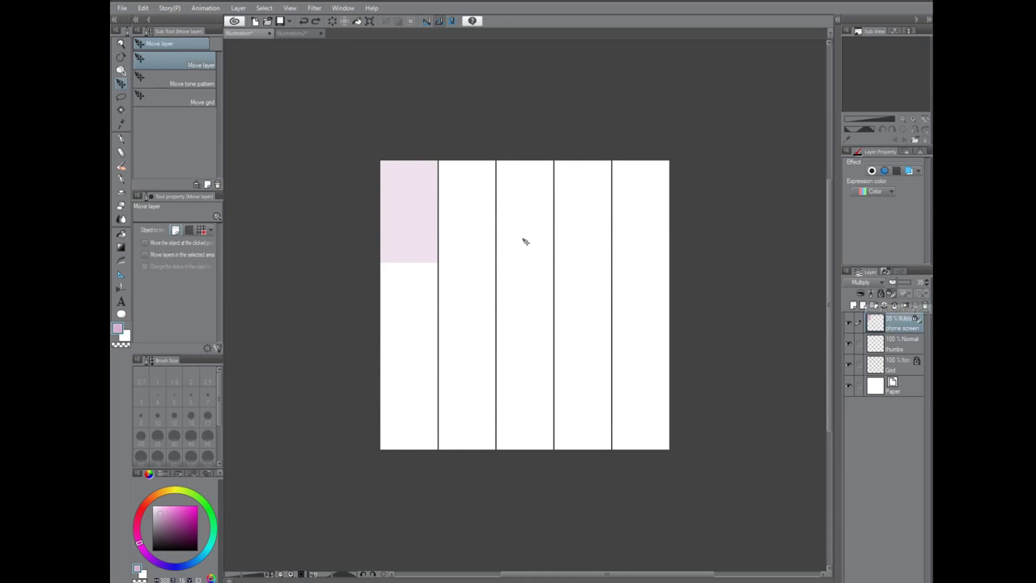
key("p")
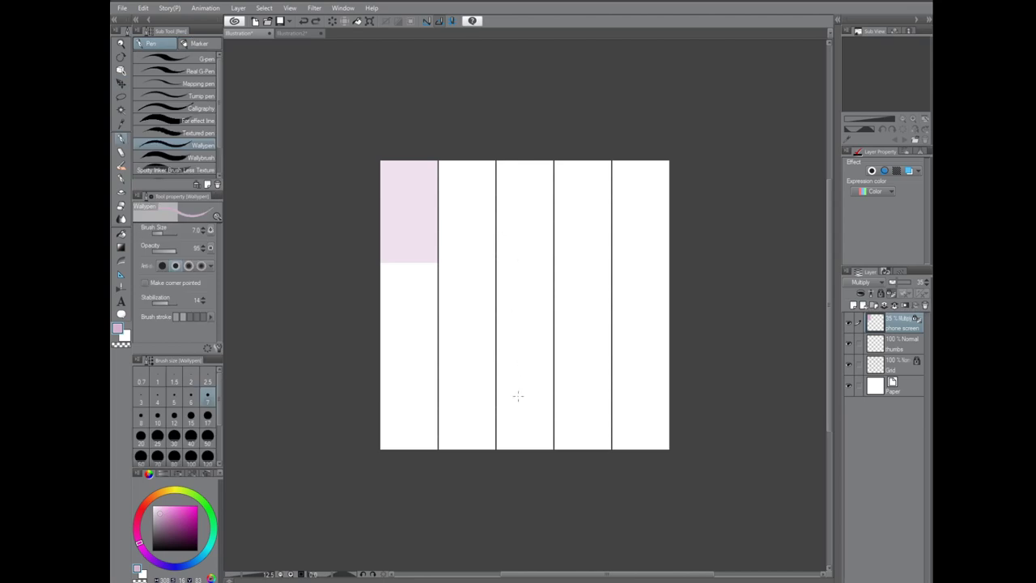
Make the Grid layer active by picking a grid line, then reselect phone screen.
key("o")
left_click_drag(483, 208, 491, 339)
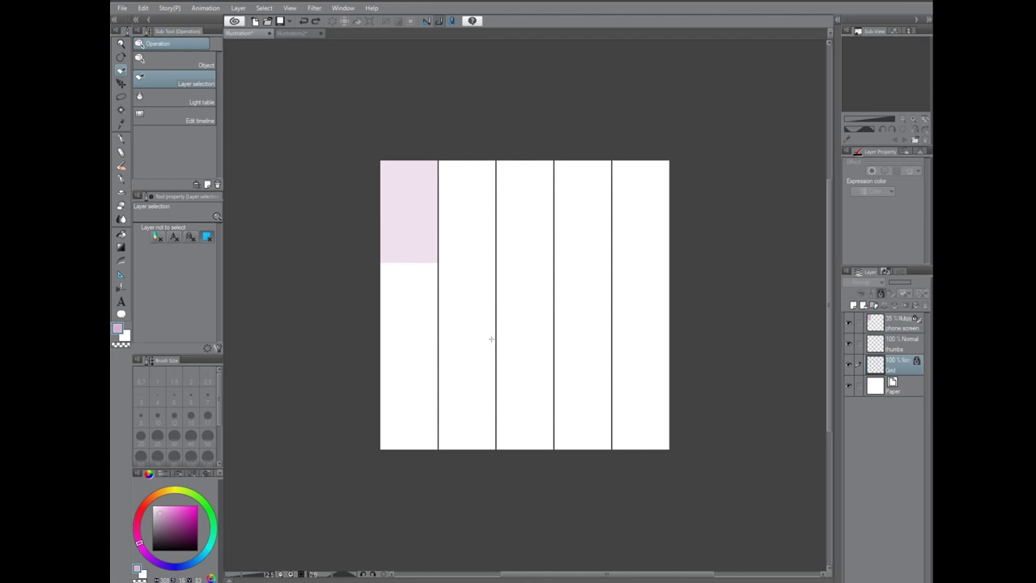
key("p")
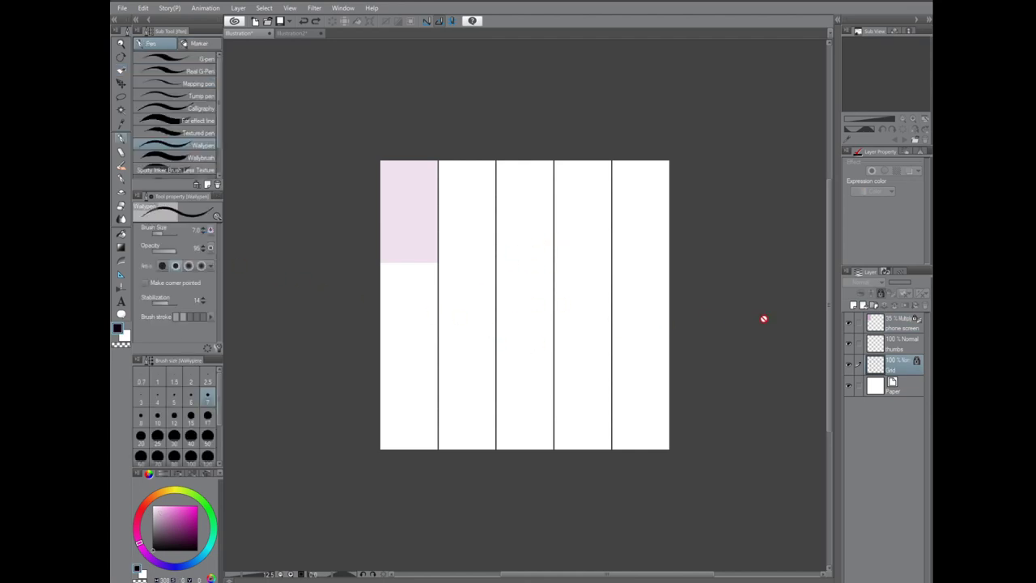
left_click(897, 320)
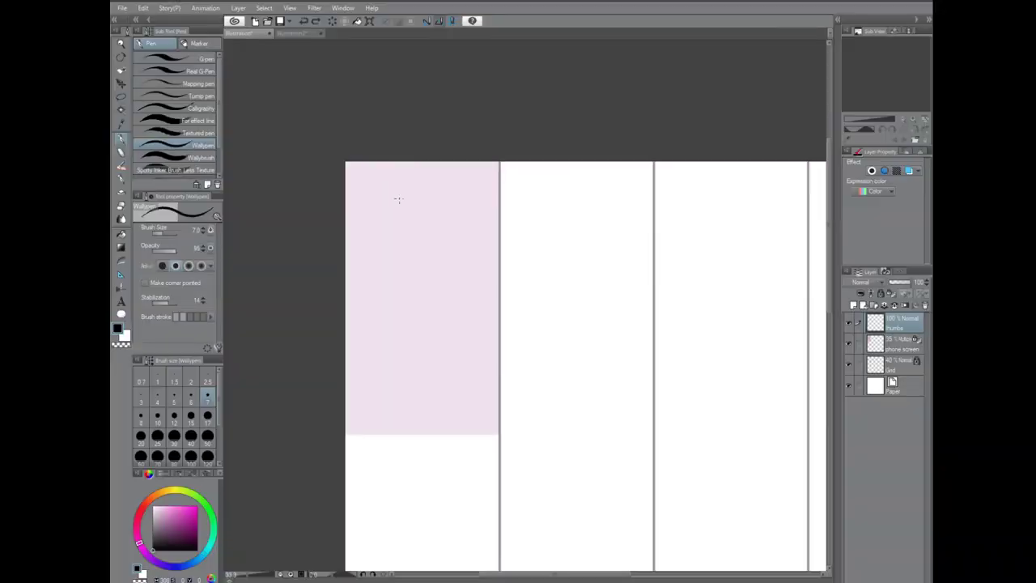
Sketch stars, a small planet and a diagonal comet in the pink panel.
left_click(384, 204)
left_click(404, 246)
scroll(545, 218, "down", 1)
left_click(395, 233)
left_click(462, 249)
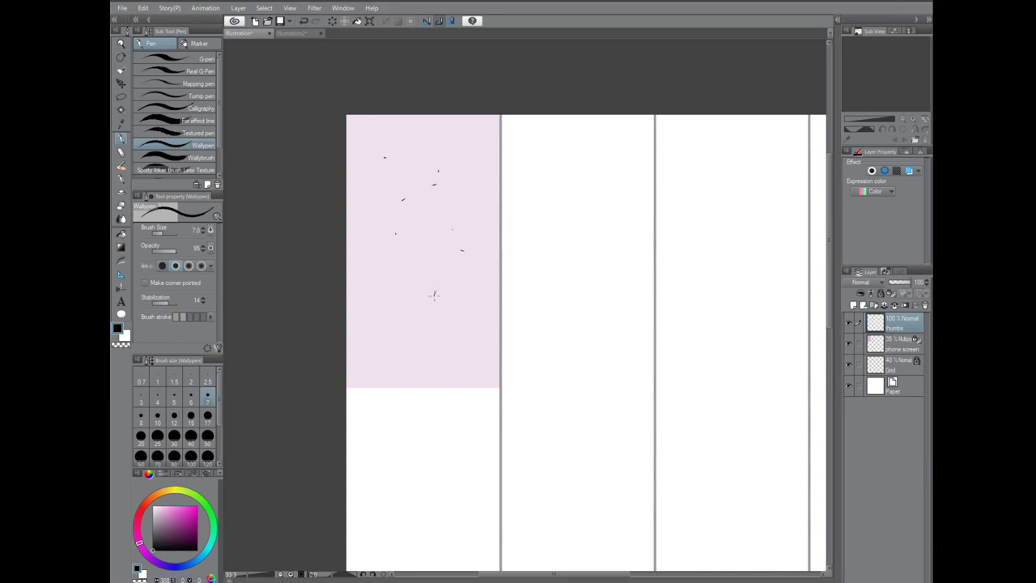
mouse_move(472, 196)
left_mouse_down()
mouse_move(459, 230)
mouse_move(422, 249)
left_mouse_up()
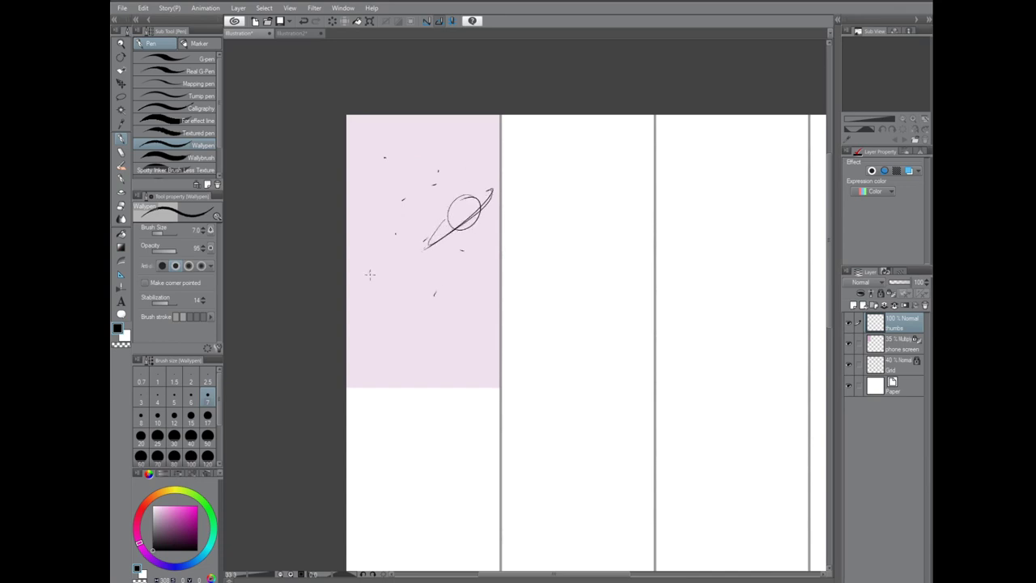
left_click_drag(364, 282, 362, 283)
mouse_move(497, 260)
left_mouse_down()
mouse_move(397, 353)
mouse_move(374, 391)
left_mouse_up()
left_click_drag(410, 348, 387, 382)
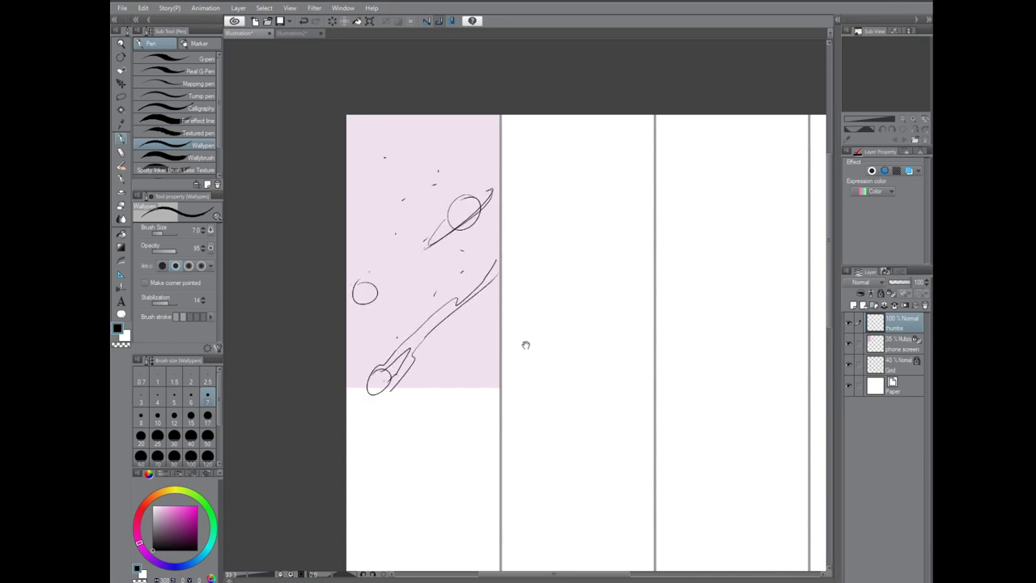
left_click_drag(525, 345, 532, 209)
left_click_drag(370, 257, 401, 259)
Sketch a boxy car with window, roof bump and wing lines below the comet.
mouse_move(385, 321)
left_mouse_down()
mouse_move(418, 308)
mouse_move(464, 327)
left_mouse_up()
mouse_move(384, 319)
left_mouse_down()
mouse_move(395, 374)
mouse_move(430, 366)
mouse_move(432, 389)
left_mouse_up()
mouse_move(433, 363)
left_mouse_down()
mouse_move(468, 333)
mouse_move(477, 347)
left_mouse_up()
left_click_drag(478, 347, 479, 387)
mouse_move(393, 343)
left_mouse_down()
mouse_move(368, 361)
mouse_move(396, 296)
mouse_move(422, 301)
left_mouse_up()
mouse_move(427, 354)
left_mouse_down()
mouse_move(464, 338)
mouse_move(476, 346)
left_mouse_up()
left_click_drag(424, 373, 437, 393)
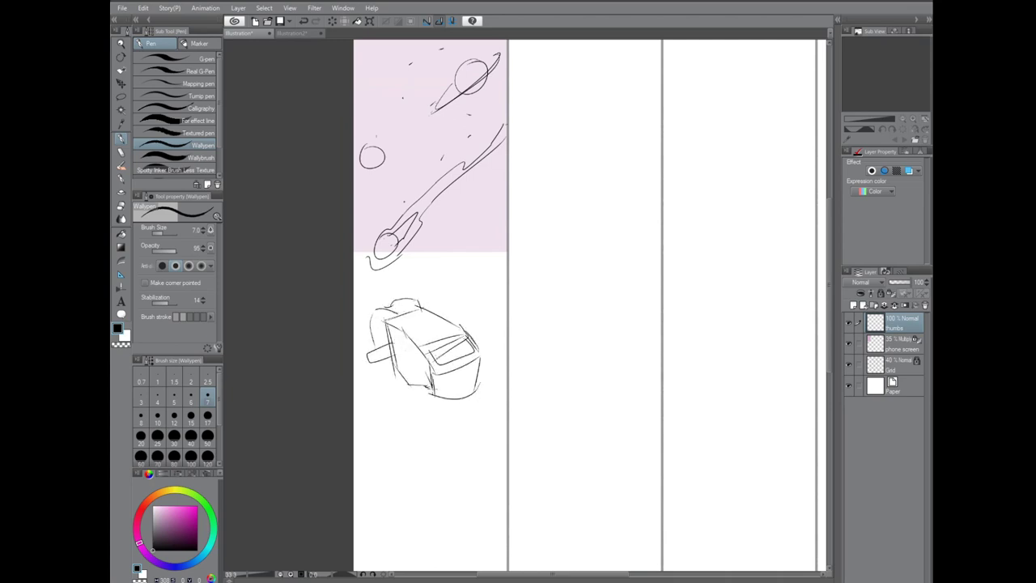
left_click_drag(414, 348, 413, 386)
left_click_drag(386, 343, 409, 372)
left_click_drag(397, 324, 364, 329)
left_click_drag(421, 308, 442, 302)
mouse_move(395, 364)
left_mouse_down()
mouse_move(385, 380)
mouse_move(478, 361)
mouse_move(478, 374)
mouse_move(436, 403)
mouse_move(481, 389)
mouse_move(524, 209)
left_mouse_up()
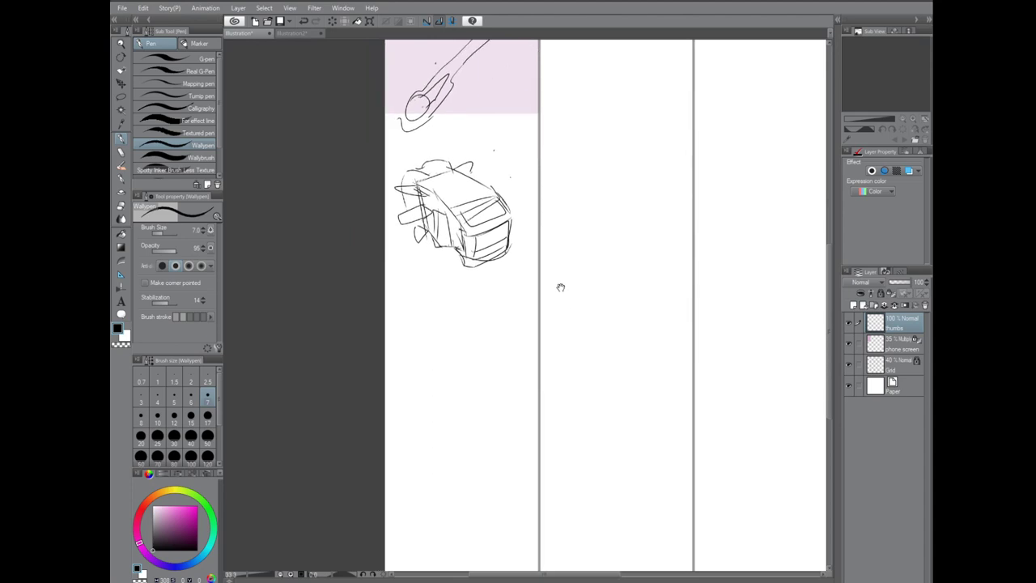
Draw a round Ramen speech balloon in the lower pink panel.
left_click_drag(453, 260, 461, 289)
left_click_drag(521, 300, 530, 191)
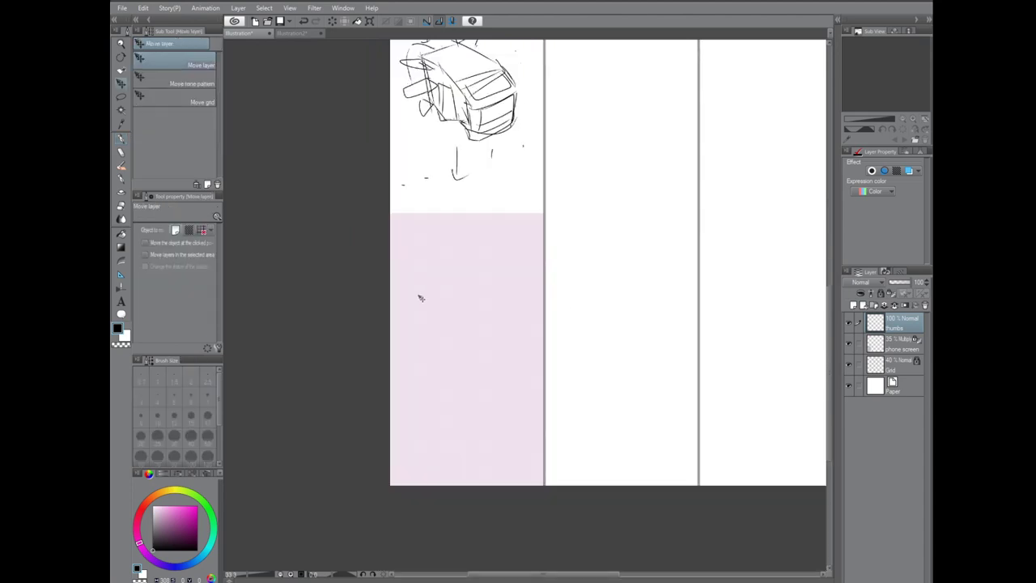
mouse_move(443, 226)
left_mouse_down()
mouse_move(415, 257)
mouse_move(463, 252)
left_mouse_up()
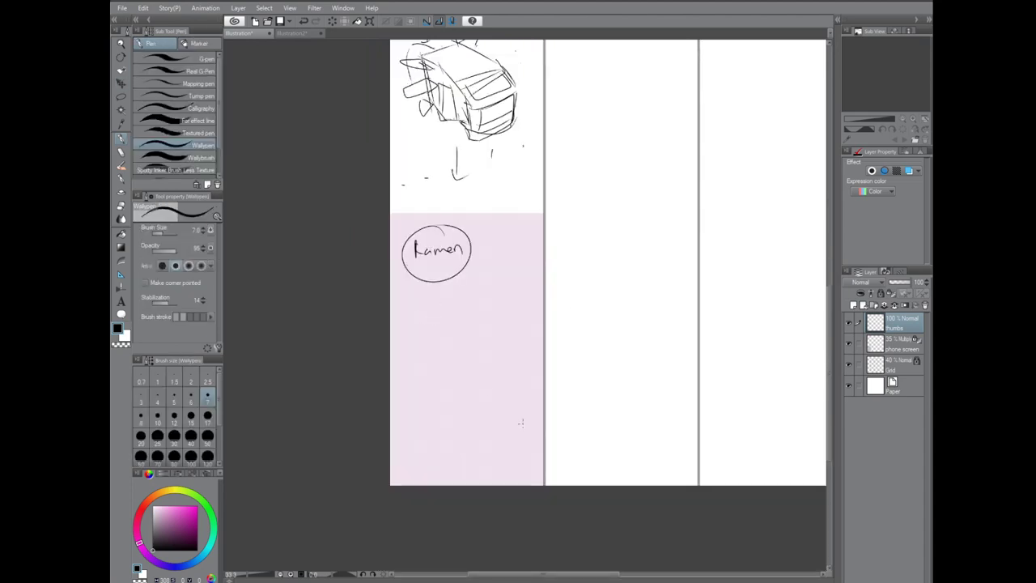
Add the dialogue text 'GOD, I LOVE RAMEN!', enlarge it and move it into the balloon.
left_click(122, 301)
left_click(409, 302)
type("GOD,")
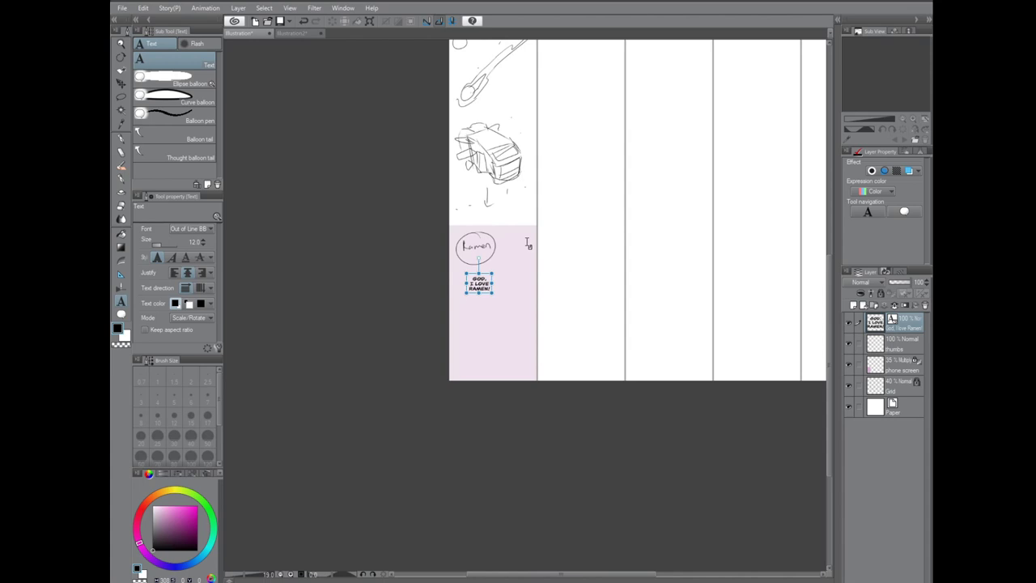
left_click(874, 344)
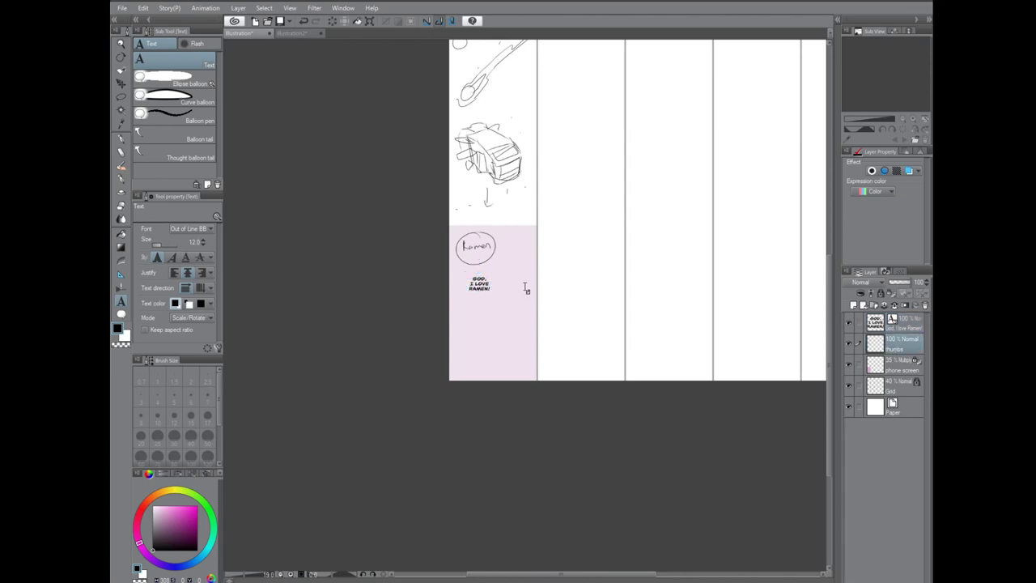
scroll(526, 289, "up", 2)
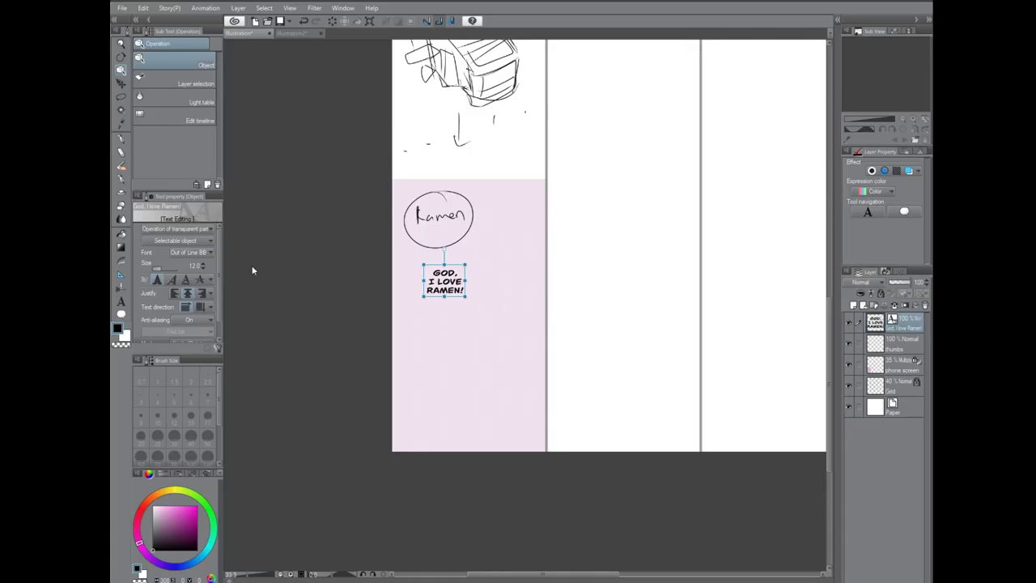
left_click(203, 266)
left_click_drag(456, 274, 448, 209)
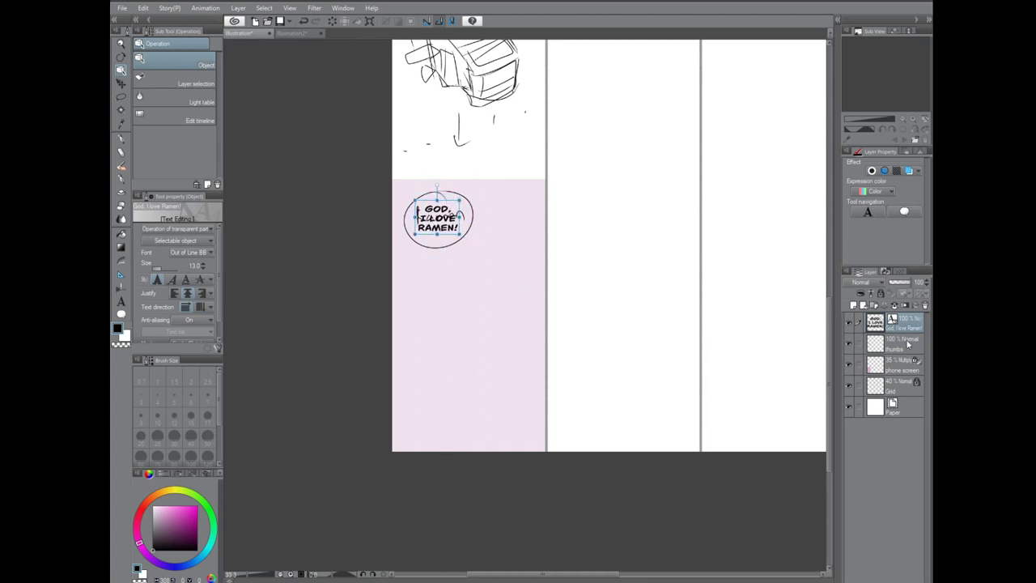
left_click(905, 343)
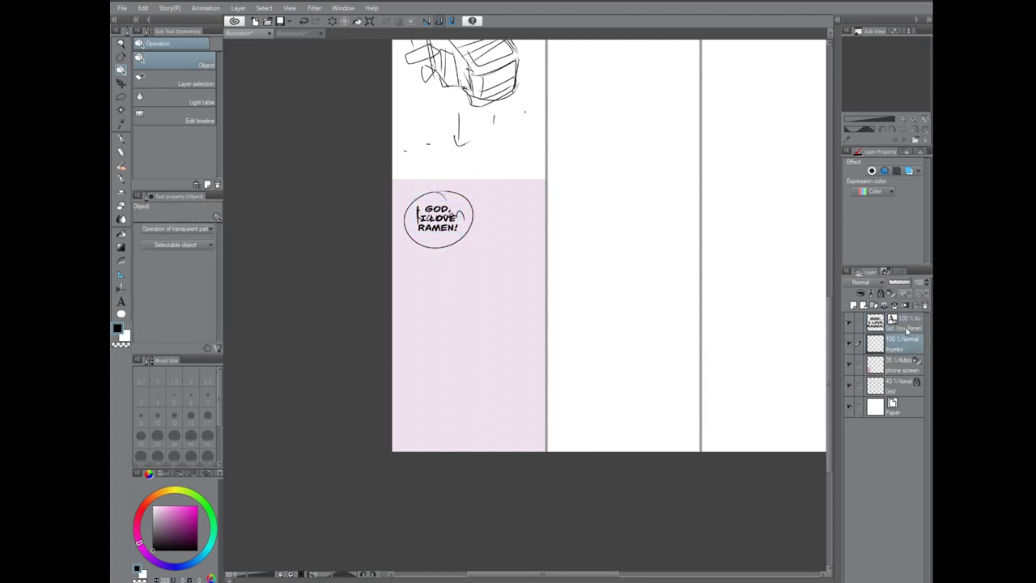
key("p")
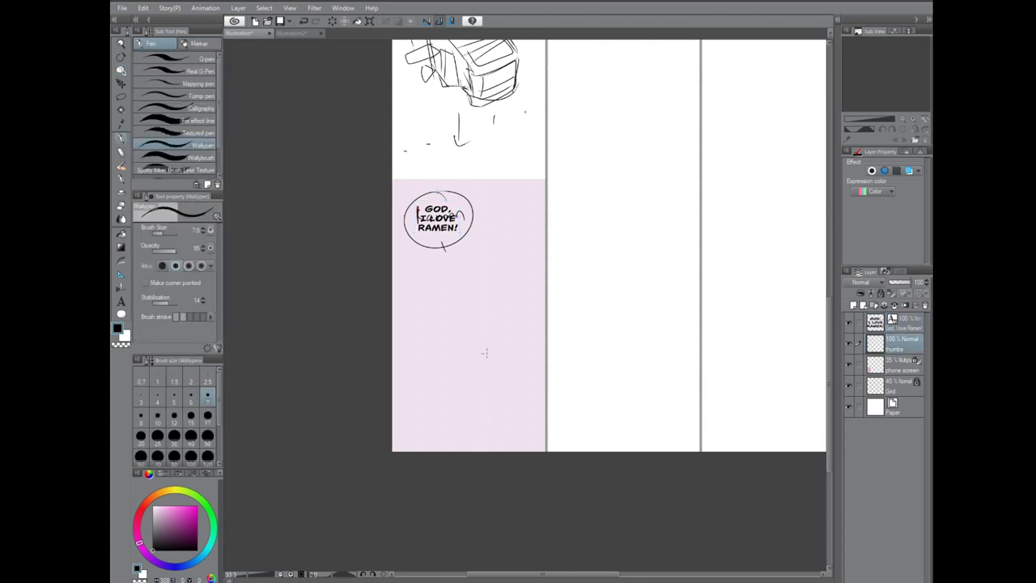
Sketch a caption box lower in the panel and write 'Prox Alert' inside it.
mouse_move(485, 352)
left_mouse_down()
mouse_move(421, 397)
mouse_move(518, 349)
left_mouse_up()
left_click_drag(434, 366, 460, 377)
key("e")
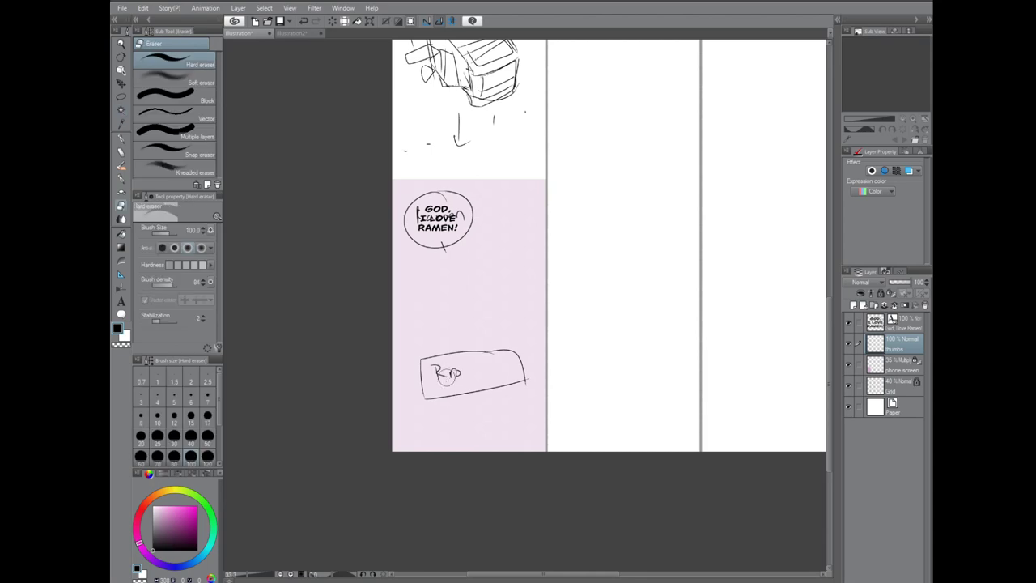
left_click(849, 343)
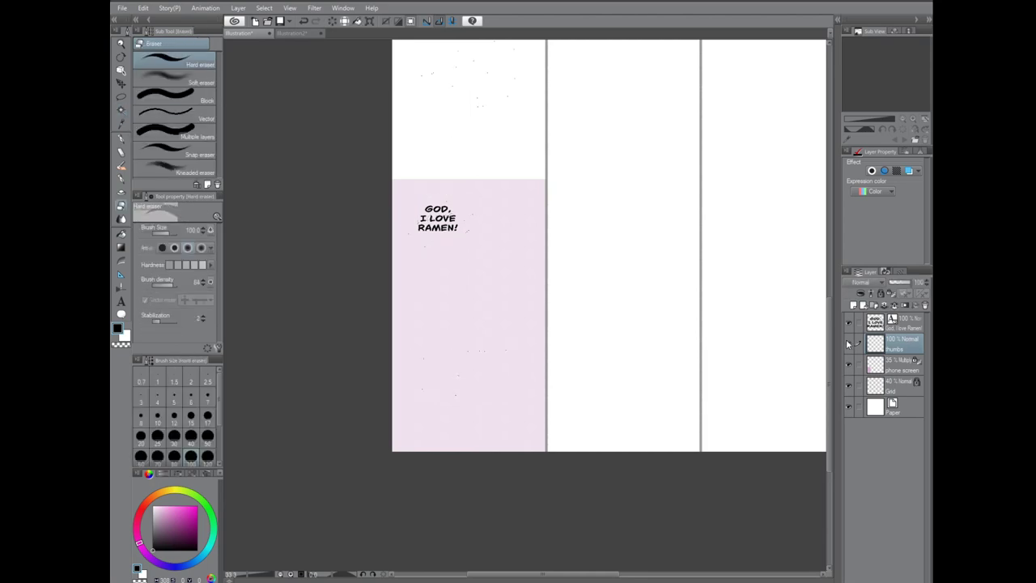
key("p")
mouse_move(438, 382)
left_mouse_down()
mouse_move(454, 371)
mouse_move(489, 391)
mouse_move(502, 379)
mouse_move(512, 420)
left_mouse_up()
Redraw a clean frame below the balloon and sketch desk lines inside it.
mouse_move(539, 364)
left_mouse_down()
mouse_move(397, 246)
mouse_move(534, 376)
left_mouse_up()
key("ctrl+z")
key("ctrl+z")
left_click_drag(405, 247, 535, 370)
left_click_drag(531, 235, 533, 363)
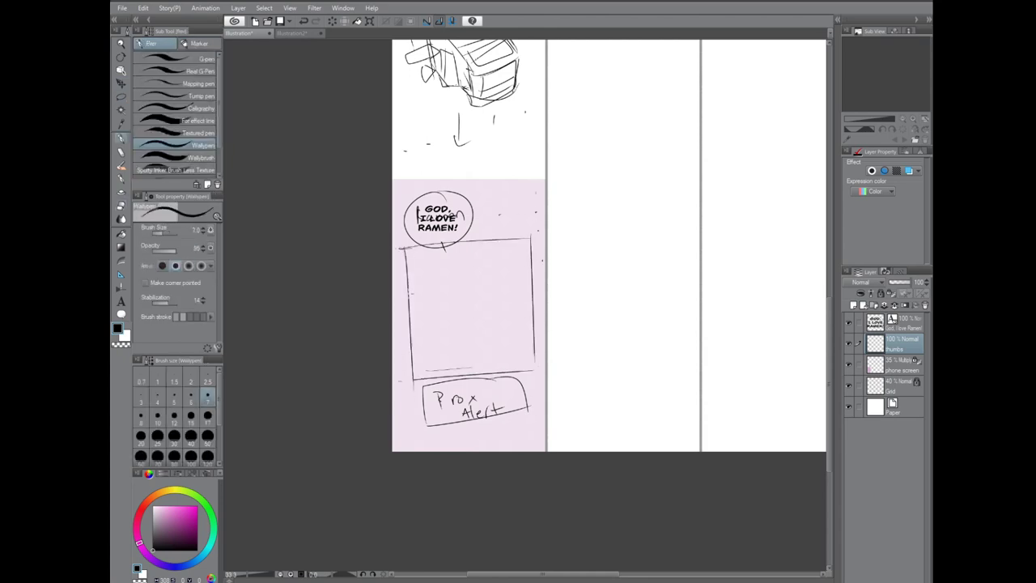
left_click_drag(397, 225, 396, 260)
left_click_drag(531, 204, 532, 229)
left_click_drag(411, 329, 481, 350)
mouse_move(429, 307)
left_mouse_down()
mouse_move(428, 355)
mouse_move(428, 330)
mouse_move(484, 339)
left_mouse_up()
mouse_move(419, 346)
left_mouse_down()
mouse_move(483, 344)
mouse_move(499, 328)
mouse_move(502, 345)
left_mouse_up()
mouse_move(491, 299)
left_mouse_down()
mouse_move(475, 332)
mouse_move(520, 298)
left_mouse_up()
mouse_move(471, 322)
left_mouse_down()
mouse_move(496, 315)
mouse_move(491, 289)
mouse_move(486, 322)
mouse_move(530, 347)
mouse_move(497, 334)
left_mouse_up()
Sketch a seated figure with hair and chair, a large finger, and more desk lines.
mouse_move(494, 290)
left_mouse_down()
mouse_move(478, 322)
mouse_move(506, 316)
mouse_move(525, 290)
mouse_move(522, 328)
left_mouse_up()
left_click_drag(503, 337, 518, 358)
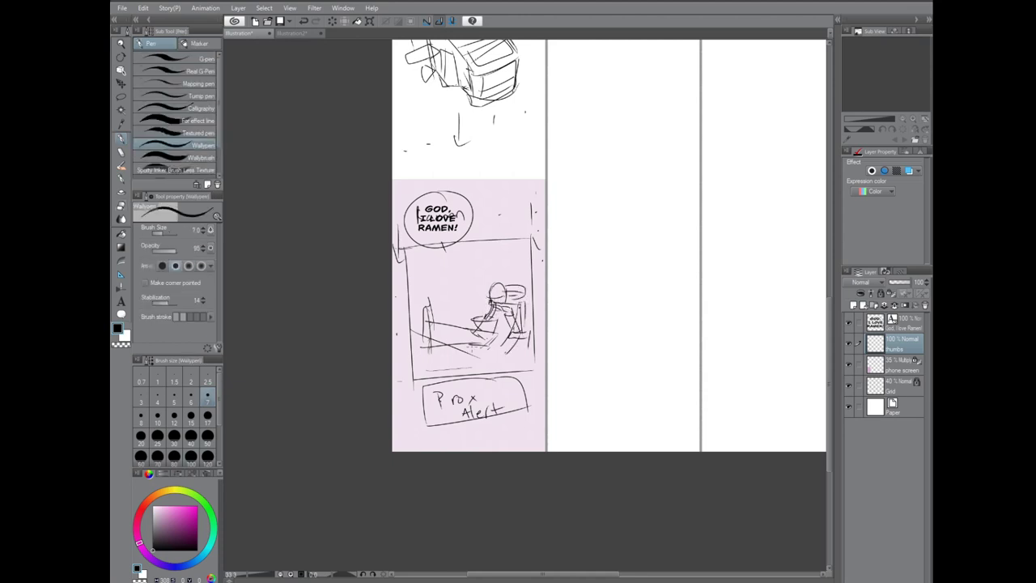
left_click_drag(411, 338, 500, 358)
mouse_move(450, 271)
left_mouse_down()
mouse_move(453, 308)
mouse_move(434, 258)
mouse_move(413, 309)
mouse_move(487, 347)
left_mouse_up()
left_click_drag(414, 335, 507, 364)
left_click_drag(465, 349, 473, 366)
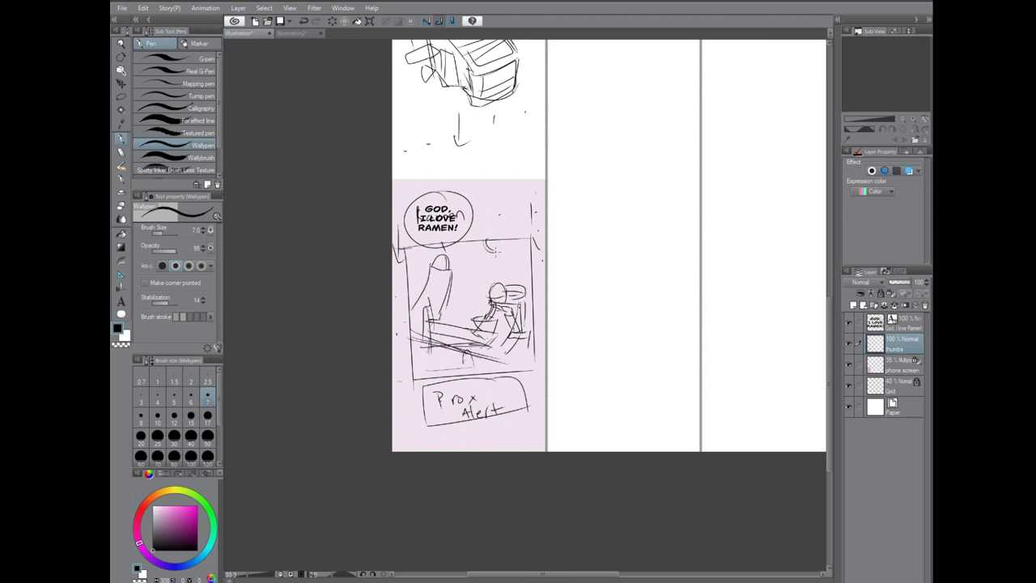
left_click_drag(500, 243, 528, 273)
left_click_drag(463, 240, 525, 275)
left_click_drag(461, 238, 466, 267)
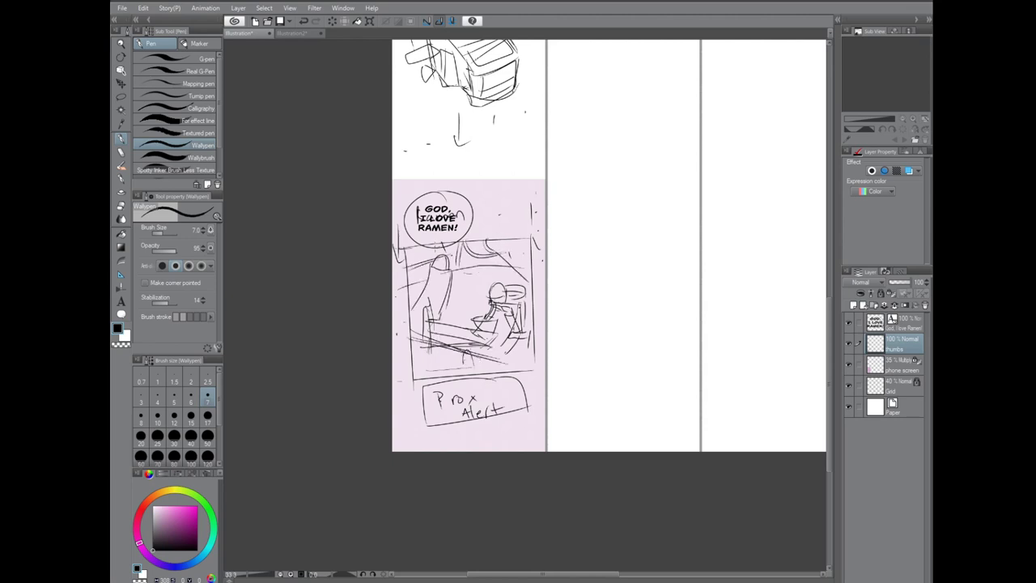
Move the pink phone screen block to the top of column two.
mouse_move(625, 59)
left_mouse_down()
mouse_move(577, 246)
mouse_move(486, 433)
left_mouse_up()
key("k")
left_click_drag(481, 367, 574, 218)
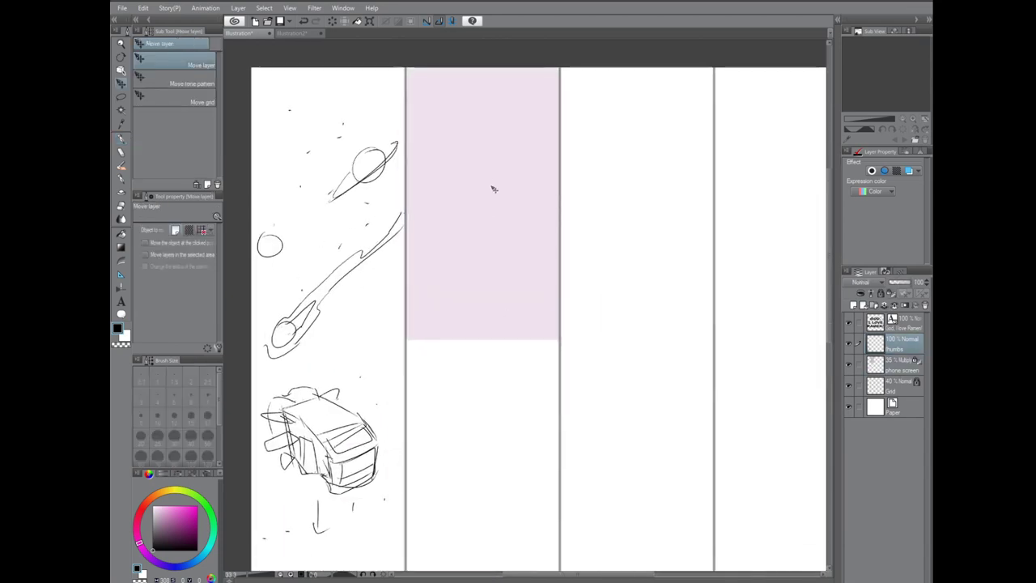
Draw a panel frame outline inside the column two pink block.
key("p")
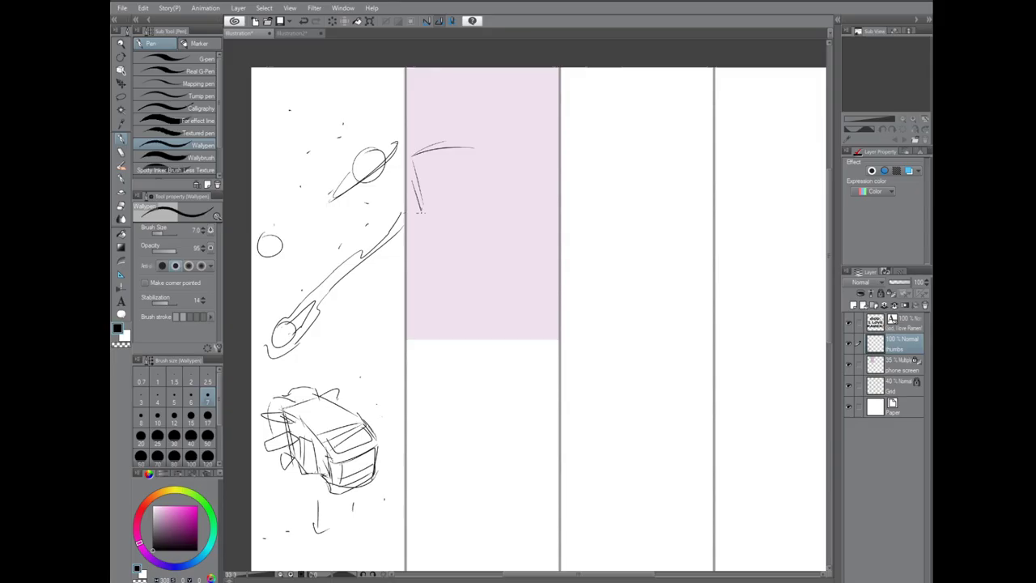
left_click_drag(478, 149, 489, 220)
left_click_drag(489, 222, 418, 225)
left_click_drag(425, 150, 478, 149)
mouse_move(480, 151)
left_mouse_down()
mouse_move(491, 213)
mouse_move(414, 224)
left_mouse_up()
left_click_drag(420, 199, 420, 217)
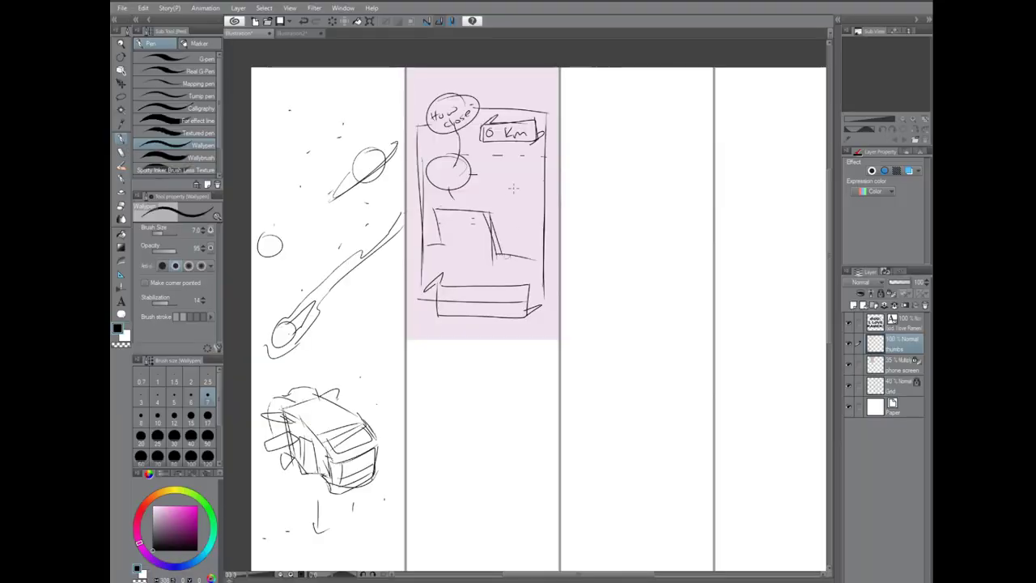
Sketch the figure inside the panel, erasing and redrawing its head and arm.
mouse_move(502, 177)
left_mouse_down()
mouse_move(509, 209)
mouse_move(539, 211)
mouse_move(478, 209)
mouse_move(510, 151)
mouse_move(504, 145)
mouse_move(515, 157)
left_mouse_up()
left_click_drag(513, 201, 537, 207)
mouse_move(508, 181)
left_mouse_down()
mouse_move(520, 196)
mouse_move(520, 243)
left_mouse_up()
mouse_move(517, 199)
left_mouse_down()
mouse_move(529, 214)
mouse_move(527, 243)
left_mouse_up()
key("e")
key("p")
mouse_move(540, 200)
left_mouse_down()
mouse_move(518, 226)
mouse_move(519, 253)
left_mouse_up()
Redraw the figure's head and arm strokes and add detail to the ramen desk scene.
left_click_drag(541, 183, 520, 204)
left_click_drag(522, 253, 542, 251)
mouse_move(492, 460)
left_mouse_down()
mouse_move(518, 255)
mouse_move(540, 177)
left_mouse_up()
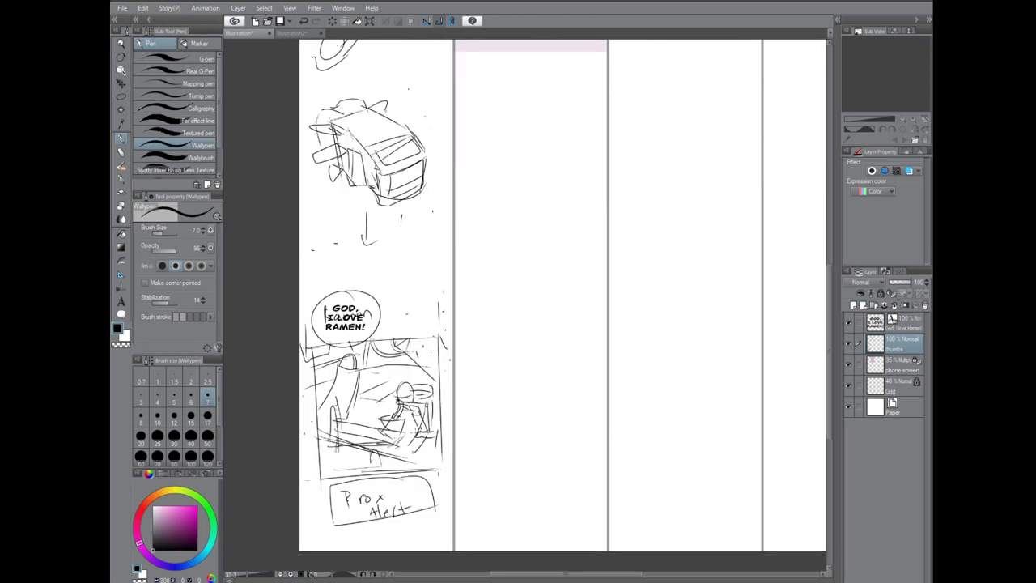
left_click_drag(356, 419, 354, 463)
left_click_drag(341, 463, 409, 426)
left_click_drag(348, 439, 336, 465)
left_click_drag(389, 447, 404, 471)
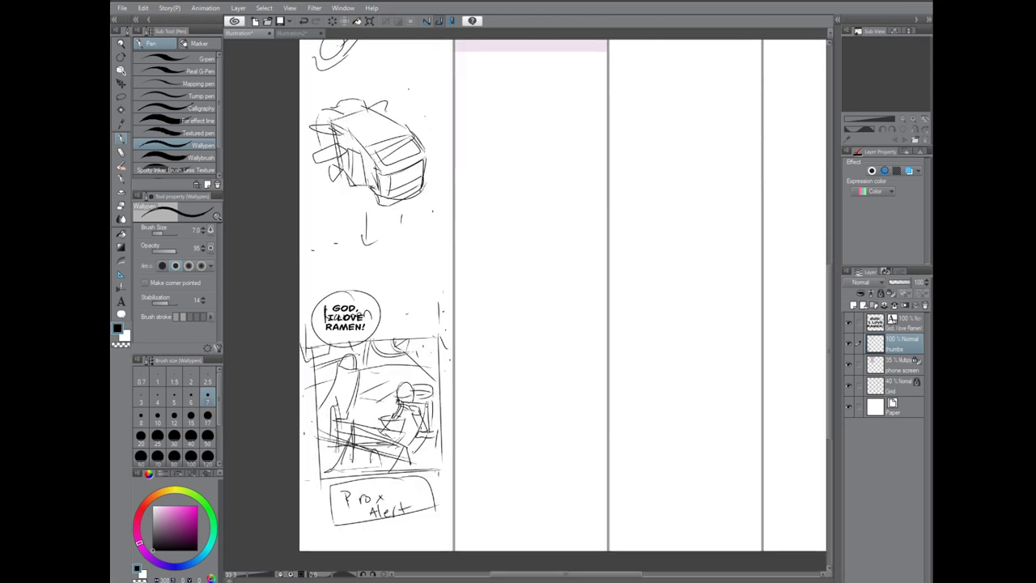
left_click_drag(327, 345, 350, 376)
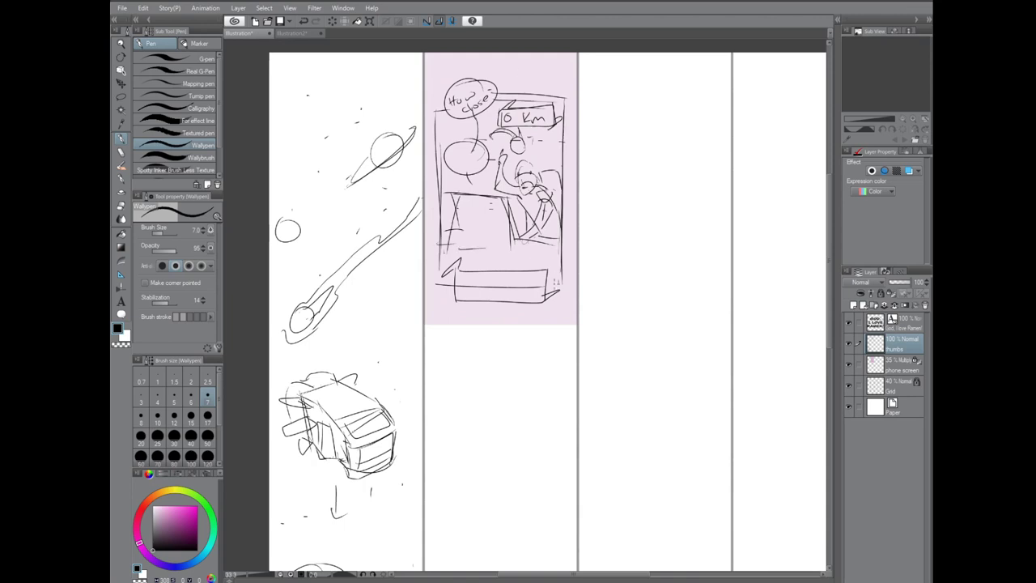
Write a caption in the panel's bottom box and add hatching and a base line.
key("p")
mouse_move(470, 292)
left_mouse_down()
mouse_move(486, 281)
mouse_move(478, 299)
mouse_move(523, 285)
mouse_move(523, 294)
left_mouse_up()
key("e")
key("p")
mouse_move(500, 200)
left_mouse_down()
mouse_move(499, 247)
mouse_move(437, 253)
left_mouse_up()
mouse_move(481, 226)
left_mouse_down()
mouse_move(481, 240)
mouse_move(568, 243)
left_mouse_up()
left_click_drag(554, 221, 556, 251)
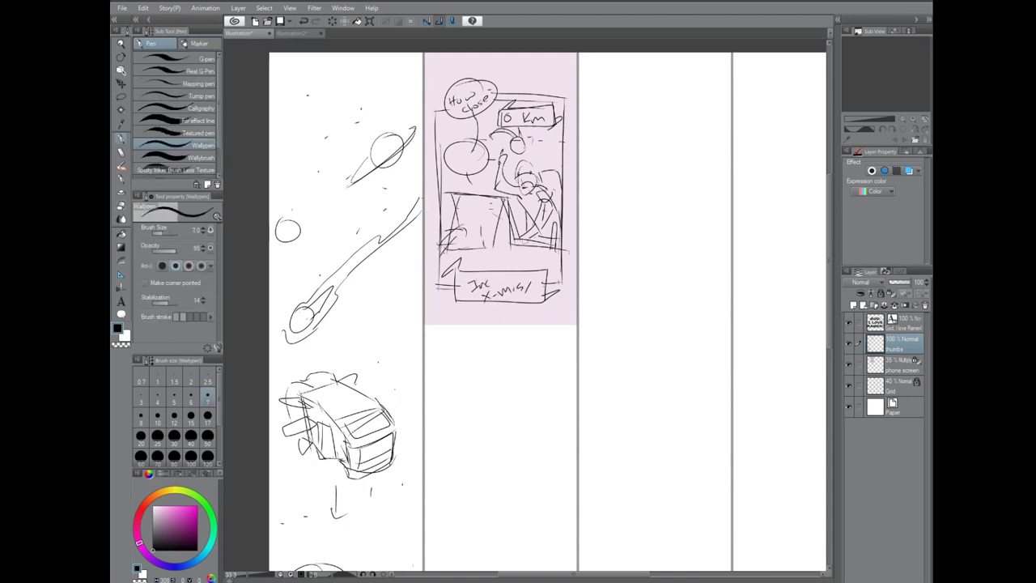
Hatch beside the 0 Km box and rework the figure's raised arm and face.
mouse_move(555, 137)
left_mouse_down()
mouse_move(540, 154)
mouse_move(531, 149)
left_mouse_up()
mouse_move(525, 183)
left_mouse_down()
mouse_move(516, 200)
mouse_move(536, 174)
mouse_move(526, 194)
left_mouse_up()
mouse_move(521, 181)
left_mouse_down()
mouse_move(510, 201)
mouse_move(522, 185)
left_mouse_up()
mouse_move(502, 157)
left_mouse_down()
mouse_move(491, 194)
mouse_move(504, 181)
mouse_move(521, 202)
left_mouse_up()
left_click_drag(515, 174, 485, 193)
left_click_drag(497, 164, 489, 188)
mouse_move(502, 149)
left_mouse_down()
mouse_move(495, 178)
mouse_move(539, 212)
left_mouse_up()
left_click_drag(536, 199, 533, 222)
mouse_move(546, 206)
left_mouse_down()
mouse_move(544, 222)
mouse_move(523, 231)
left_mouse_up()
Add strokes along the figure's right side, the panel's left edge and the pink panel.
left_click_drag(561, 184, 544, 230)
left_click_drag(444, 181, 467, 175)
left_click_drag(562, 169, 559, 183)
left_click_drag(438, 126, 468, 111)
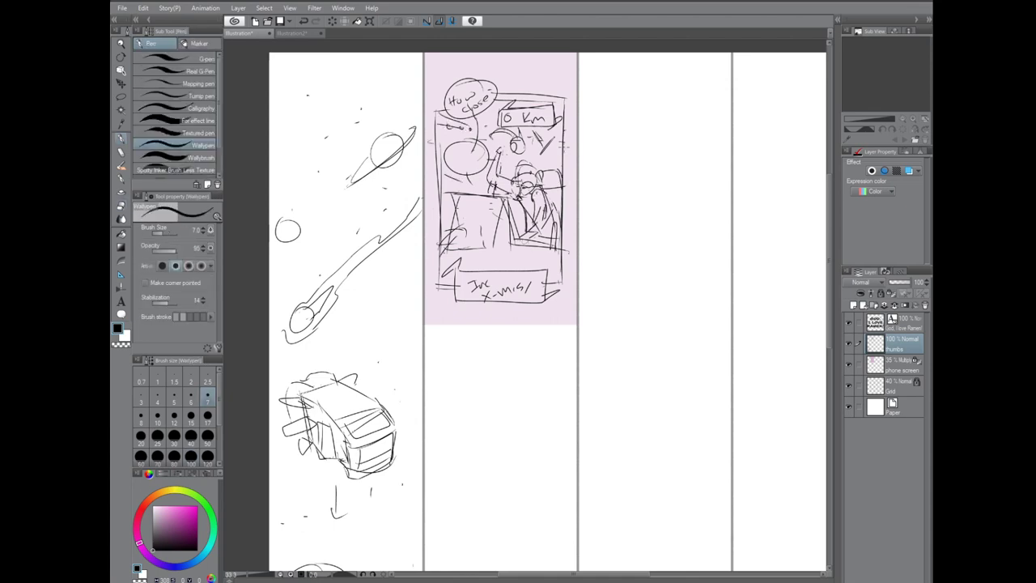
mouse_move(555, 140)
left_mouse_down()
mouse_move(554, 172)
mouse_move(531, 167)
mouse_move(559, 131)
left_mouse_up()
left_click_drag(461, 194, 507, 243)
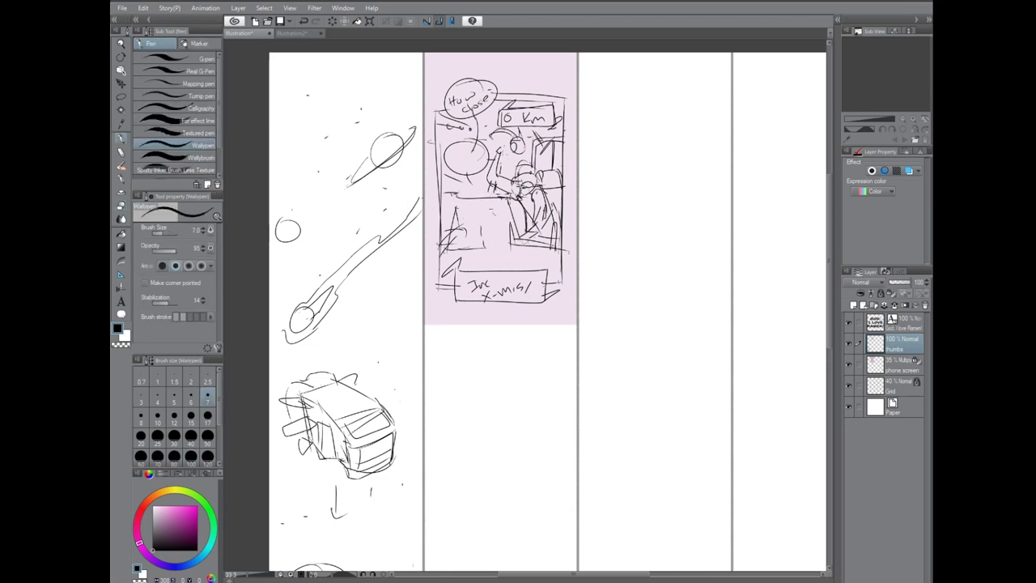
left_click_drag(502, 200, 510, 243)
left_click_drag(438, 233, 497, 234)
left_click_drag(429, 203, 457, 240)
left_click_drag(452, 250, 502, 246)
left_click_drag(611, 319, 607, 197)
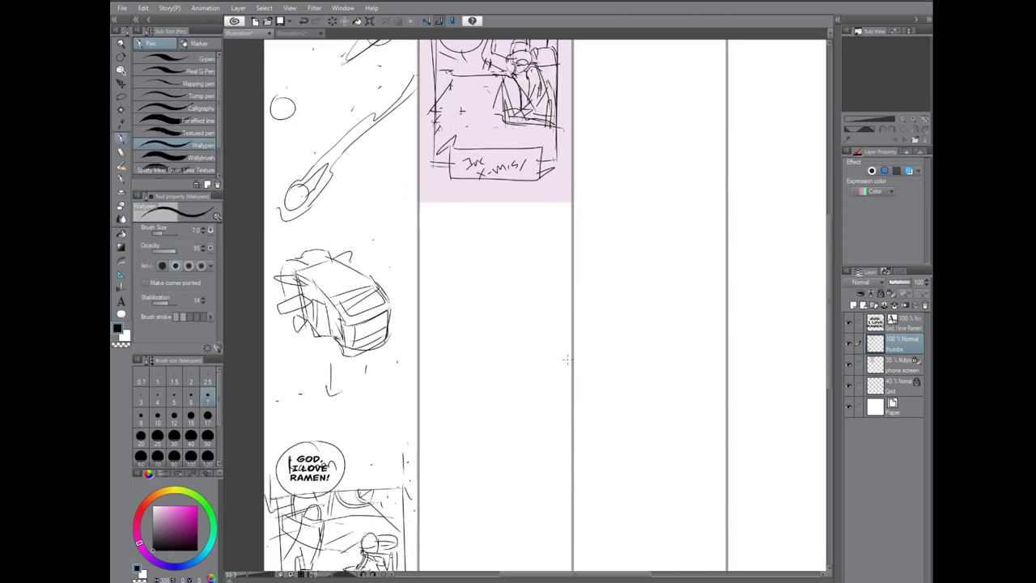
Rework the lines in the second-column ramen panel.
left_click_drag(566, 359, 603, 209)
mouse_move(356, 417)
left_mouse_down()
mouse_move(348, 467)
mouse_move(370, 425)
left_mouse_up()
left_click_drag(370, 467, 413, 427)
left_click_drag(324, 475, 350, 438)
left_click_drag(331, 343, 328, 371)
left_click_drag(314, 380, 351, 360)
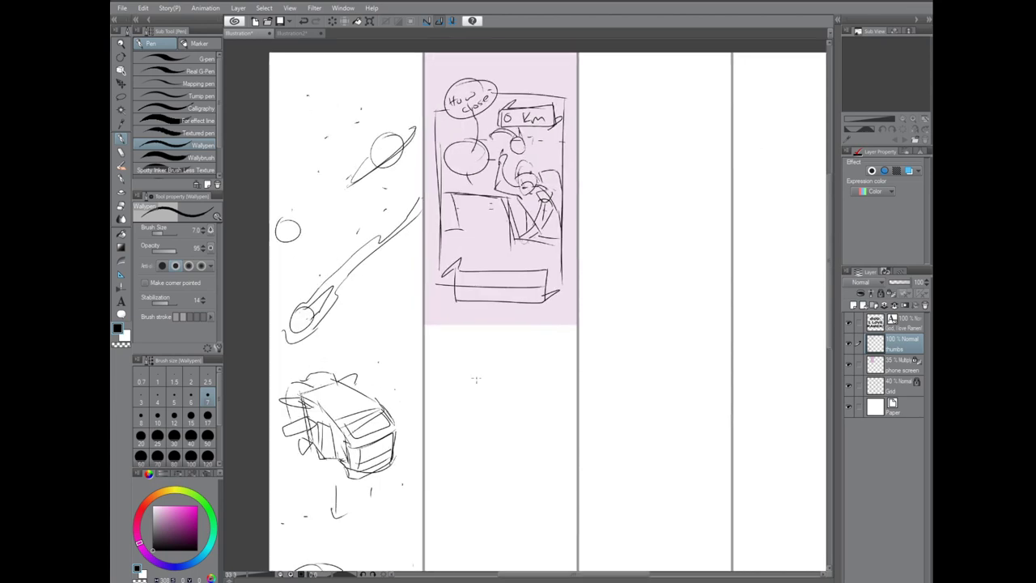
Letter caption text in the panel's lower box, toggling the eraser for corrections.
left_click_drag(492, 102, 557, 101)
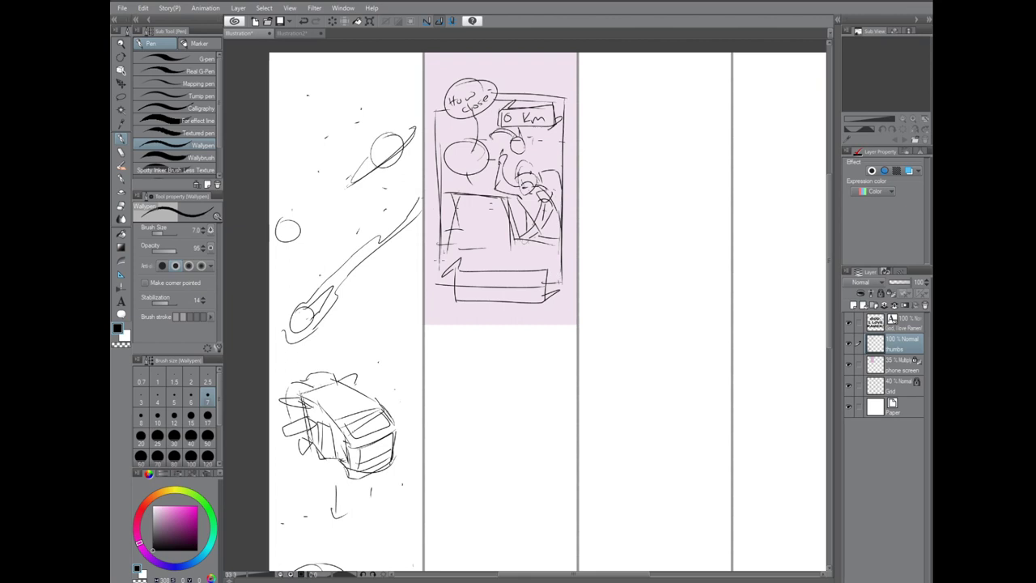
key("e")
key("p")
left_click_drag(470, 277, 507, 303)
key("e")
key("p")
left_click_drag(505, 283, 533, 292)
left_click_drag(495, 201, 495, 246)
mouse_move(437, 217)
left_mouse_down()
mouse_move(470, 251)
mouse_move(569, 240)
left_mouse_up()
Add bottom lines, top-right marks and thinner detail strokes to the figure.
left_click_drag(555, 222, 554, 251)
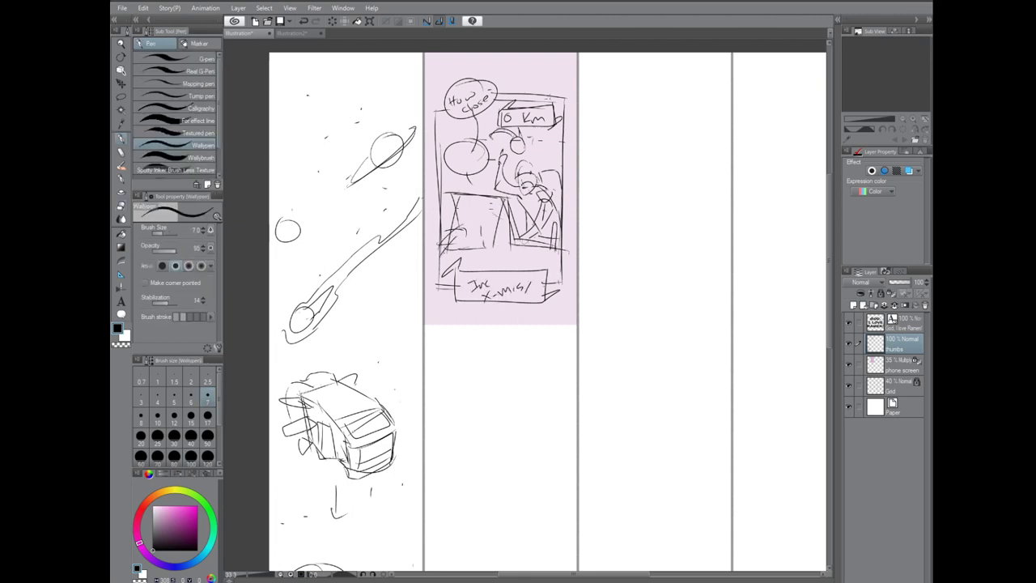
mouse_move(512, 135)
left_mouse_down()
mouse_move(517, 152)
mouse_move(549, 131)
left_mouse_up()
mouse_move(524, 184)
left_mouse_down()
mouse_move(516, 199)
mouse_move(536, 162)
mouse_move(510, 200)
left_mouse_up()
mouse_move(489, 182)
left_mouse_down()
mouse_move(517, 185)
mouse_move(507, 197)
mouse_move(510, 187)
left_mouse_up()
key("bracketleft")
key("bracketleft")
key("bracketleft")
key("bracketleft")
mouse_move(495, 177)
left_mouse_down()
mouse_move(512, 193)
mouse_move(500, 188)
mouse_move(545, 193)
mouse_move(523, 235)
left_mouse_up()
key("e")
key("p")
Add detail strokes around the figure and inside the pink panel.
left_click_drag(542, 186, 556, 230)
left_click_drag(561, 170, 565, 188)
left_click_drag(439, 126, 468, 127)
mouse_move(547, 136)
left_mouse_down()
mouse_move(565, 142)
mouse_move(542, 173)
left_mouse_up()
mouse_move(553, 141)
left_mouse_down()
mouse_move(554, 170)
mouse_move(551, 133)
left_mouse_up()
left_click_drag(554, 142, 563, 132)
key("e")
key("p")
mouse_move(499, 194)
left_mouse_down()
mouse_move(515, 241)
mouse_move(560, 246)
left_mouse_up()
left_click_drag(438, 233, 533, 251)
left_click_drag(452, 246, 502, 250)
Select the pink phone-screen layer and drag it down onto the empty space below.
scroll(467, 139, "down", 3)
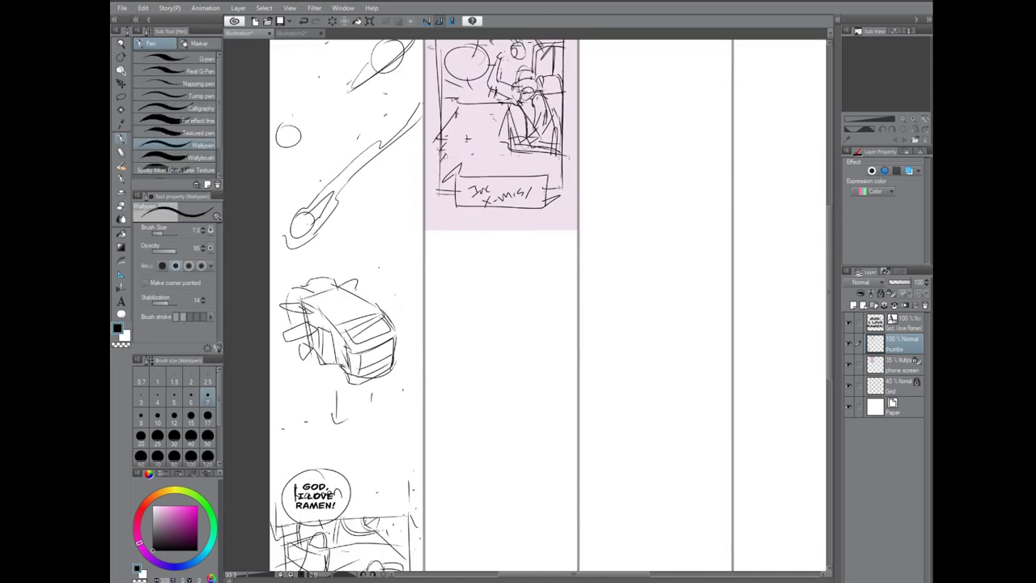
scroll(567, 360, "down", 1)
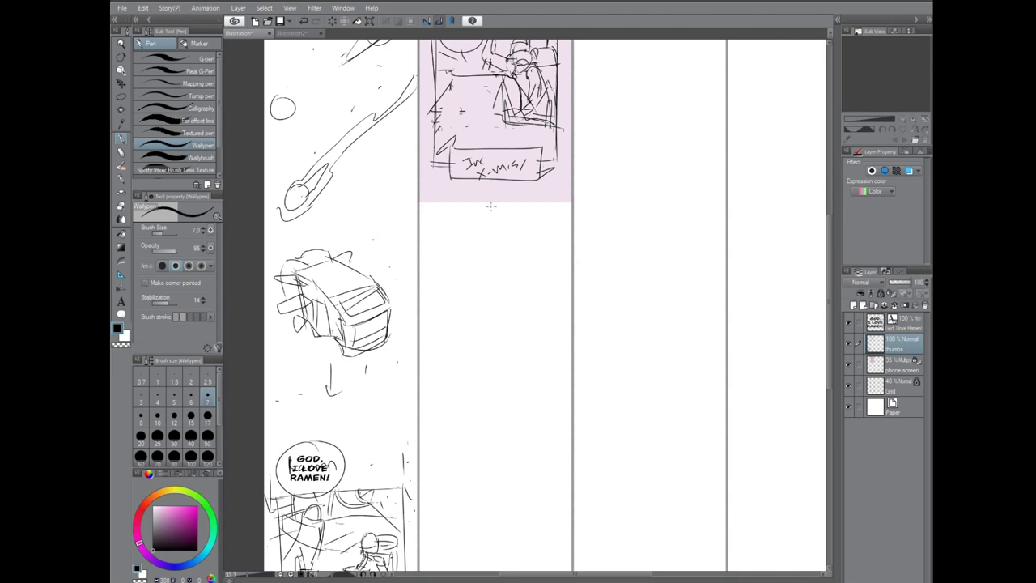
key("alt+bracketleft")
key("k")
left_click_drag(518, 58, 520, 309)
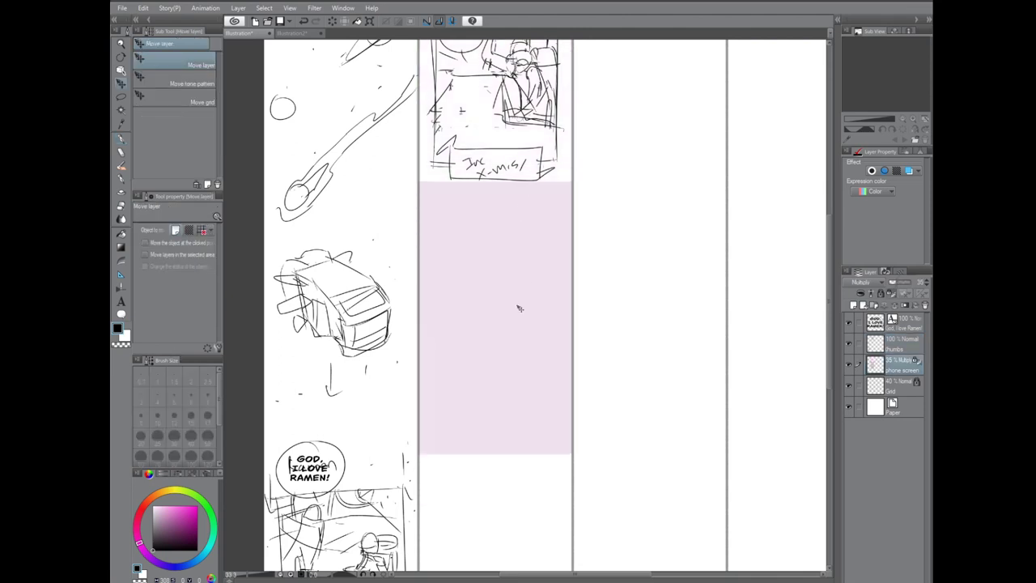
Back on the thumbs layer, sketch curved lines across the pink area's top.
key("alt+bracketright")
key("p")
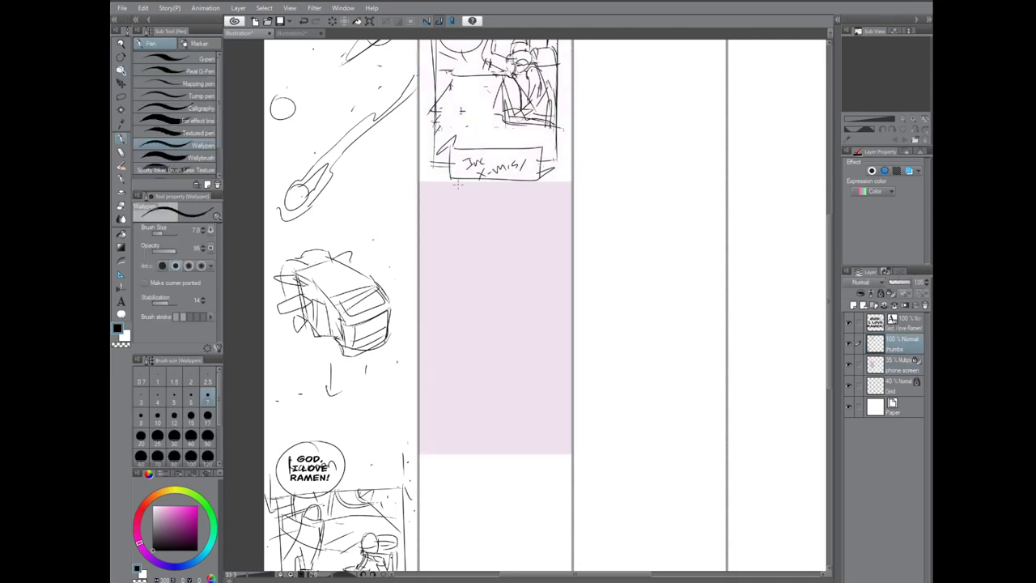
left_click_drag(443, 185, 425, 220)
left_click_drag(533, 183, 557, 220)
left_click_drag(438, 199, 439, 238)
left_click_drag(544, 180, 563, 232)
left_click_drag(475, 198, 499, 215)
left_click_drag(497, 210, 500, 235)
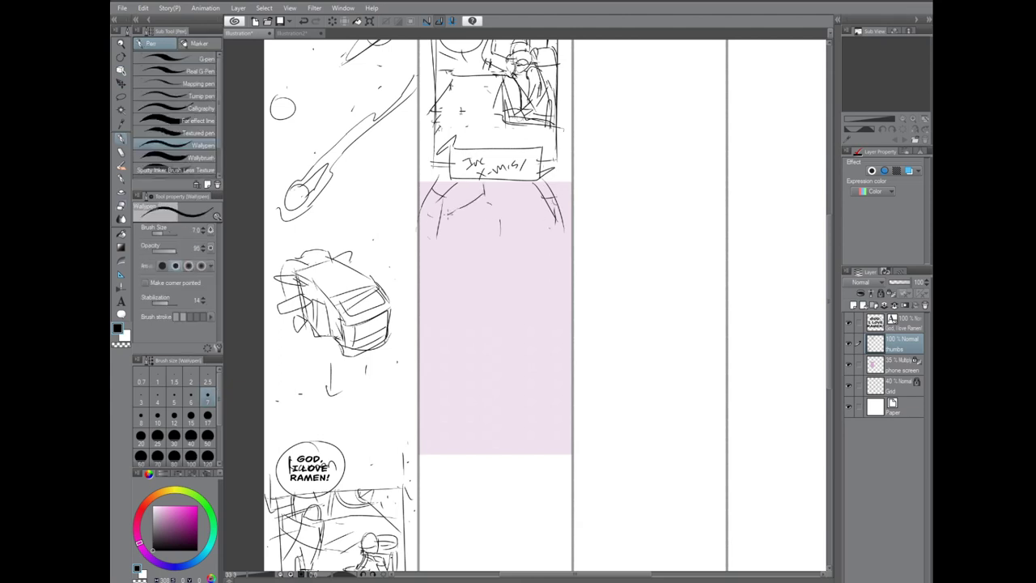
Sketch side arcs and a central arch in the pink area.
left_click_drag(447, 209, 415, 247)
left_click_drag(519, 181, 569, 261)
left_click_drag(462, 205, 444, 256)
left_click_drag(437, 275, 437, 299)
mouse_move(478, 267)
left_mouse_down()
mouse_move(474, 330)
mouse_move(525, 327)
mouse_move(454, 331)
mouse_move(522, 304)
left_mouse_up()
key("e")
key("p")
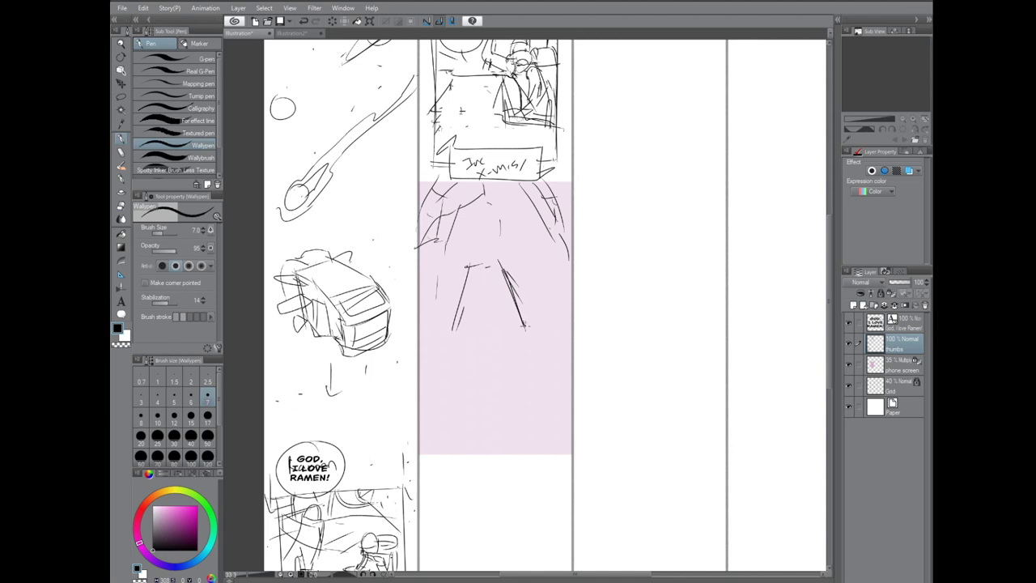
Try out and discard leg strokes and a stick figure in the pink area.
left_click_drag(444, 309, 441, 326)
key("e")
mouse_move(485, 274)
left_mouse_down()
mouse_move(458, 329)
mouse_move(516, 273)
mouse_move(488, 279)
mouse_move(518, 285)
mouse_move(507, 327)
left_mouse_up()
key("p")
key("e")
key("p")
mouse_move(463, 292)
left_mouse_down()
mouse_move(484, 332)
mouse_move(505, 330)
left_mouse_up()
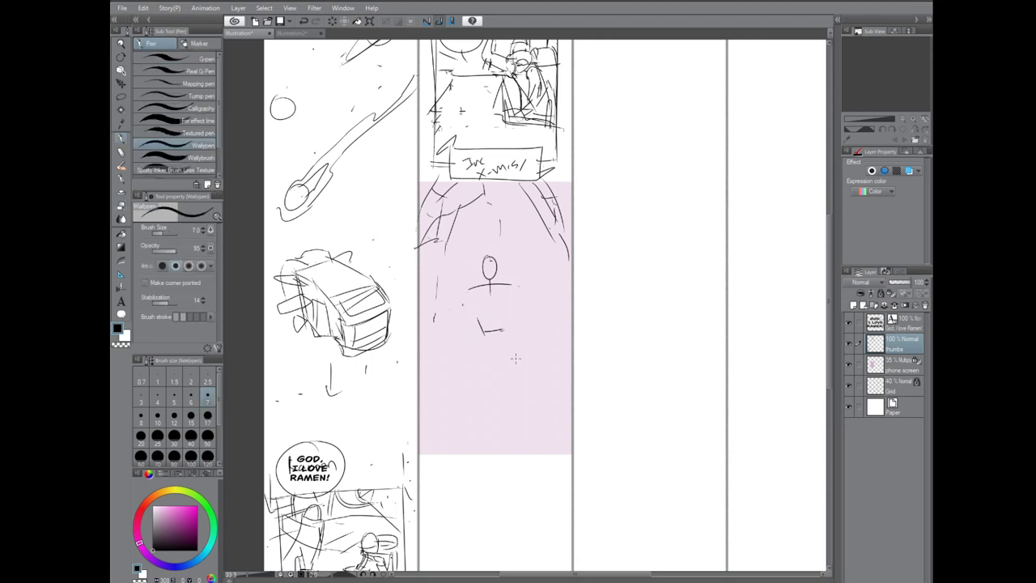
key("ctrl+0")
key("ctrl+z")
key("ctrl+z")
key("ctrl+z")
key("ctrl+z")
key("ctrl+z")
Draw the seated figure's legs, a small balloon above it, and the chair.
mouse_move(493, 313)
left_mouse_down()
mouse_move(492, 335)
mouse_move(513, 332)
mouse_move(479, 345)
mouse_move(519, 337)
mouse_move(514, 374)
mouse_move(523, 332)
left_mouse_up()
left_click_drag(492, 315, 476, 338)
mouse_move(518, 316)
left_mouse_down()
mouse_move(523, 336)
mouse_move(504, 315)
left_mouse_up()
mouse_move(525, 267)
left_mouse_down()
mouse_move(513, 290)
mouse_move(532, 280)
left_mouse_up()
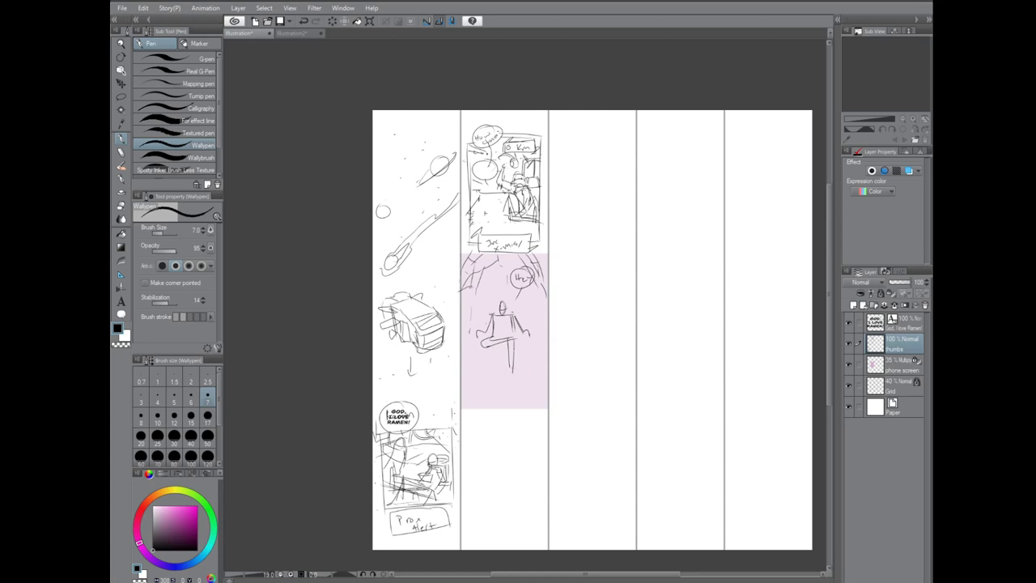
mouse_move(496, 312)
left_mouse_down()
mouse_move(487, 321)
mouse_move(484, 296)
mouse_move(515, 297)
mouse_move(515, 329)
left_mouse_up()
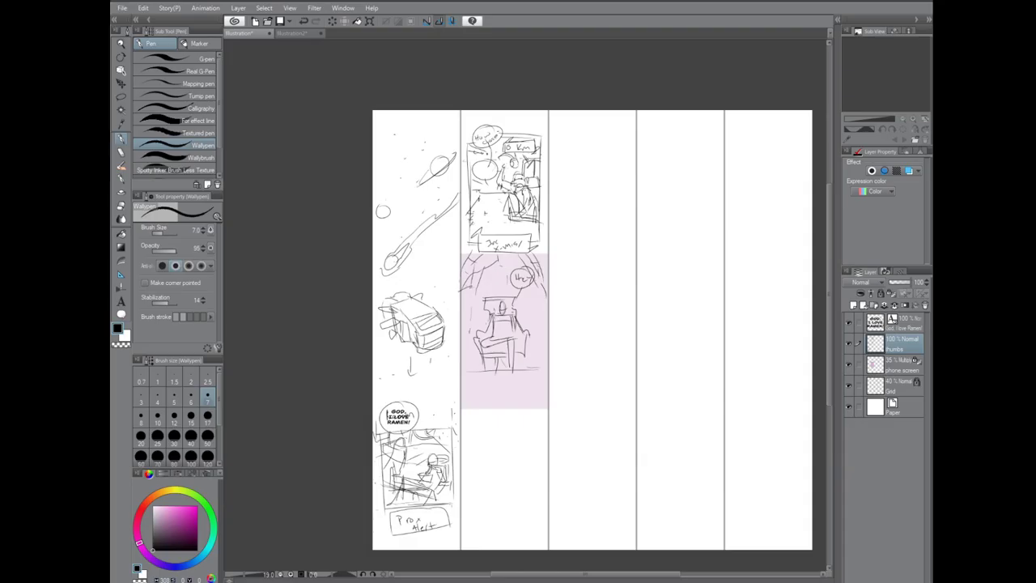
mouse_move(496, 314)
left_mouse_down()
mouse_move(489, 335)
mouse_move(521, 363)
mouse_move(512, 376)
mouse_move(463, 374)
mouse_move(447, 386)
left_mouse_up()
Draw floor lines under the chair and strokes along its sides and right arm.
mouse_move(555, 376)
left_mouse_down()
mouse_move(484, 382)
mouse_move(471, 395)
left_mouse_up()
left_click_drag(471, 390, 462, 397)
left_click_drag(543, 308, 536, 320)
left_click_drag(459, 306, 471, 311)
left_click_drag(455, 313, 473, 327)
scroll(584, 340, "down", 2)
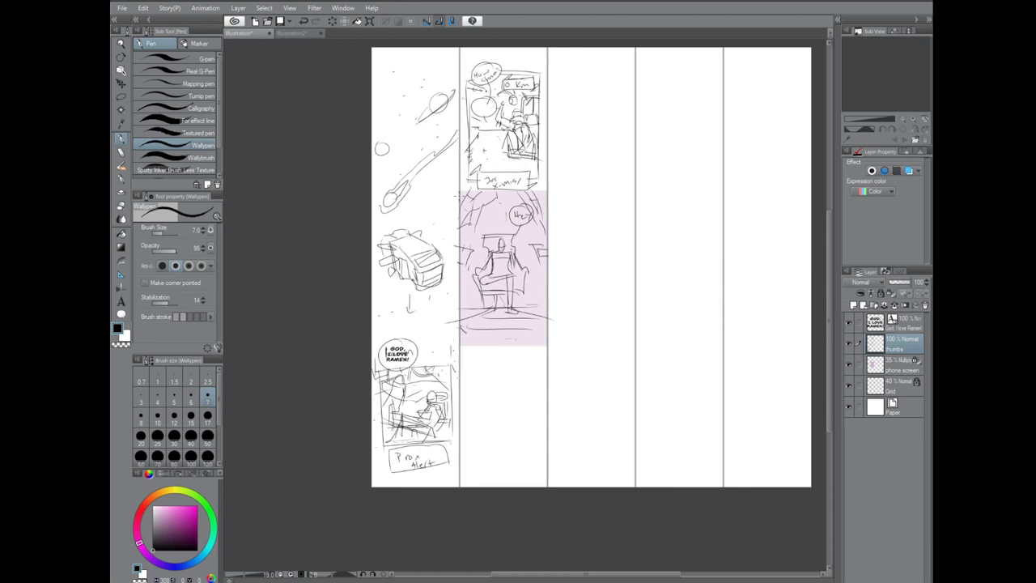
mouse_move(519, 270)
left_mouse_down()
mouse_move(533, 277)
mouse_move(528, 296)
left_mouse_up()
Try and undo a frame for the panel below, then begin a speech balloon there.
scroll(571, 321, "down", 1)
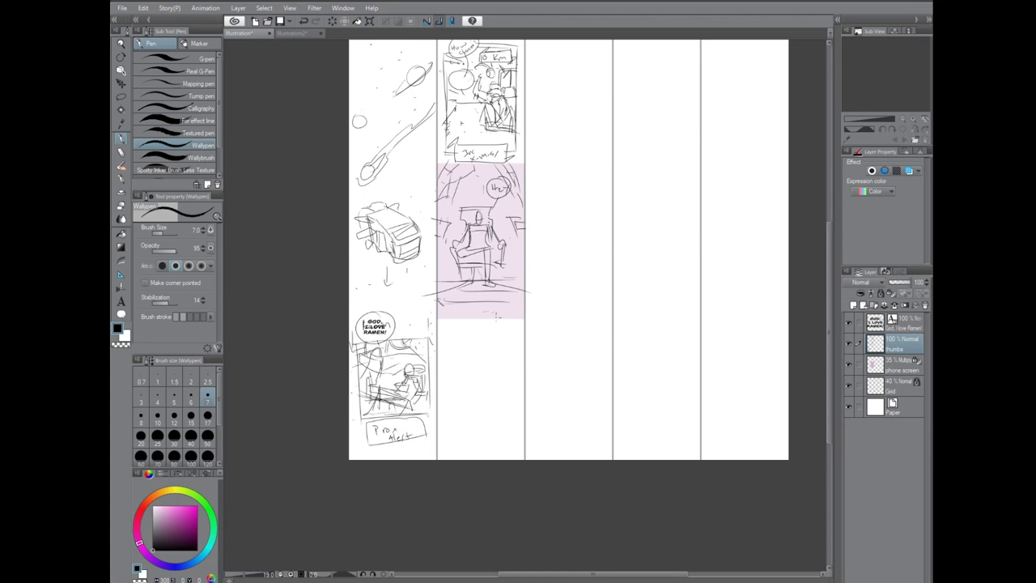
mouse_move(444, 316)
left_mouse_down()
mouse_move(444, 381)
mouse_move(512, 314)
left_mouse_up()
left_click_drag(511, 312, 509, 389)
key("ctrl+z")
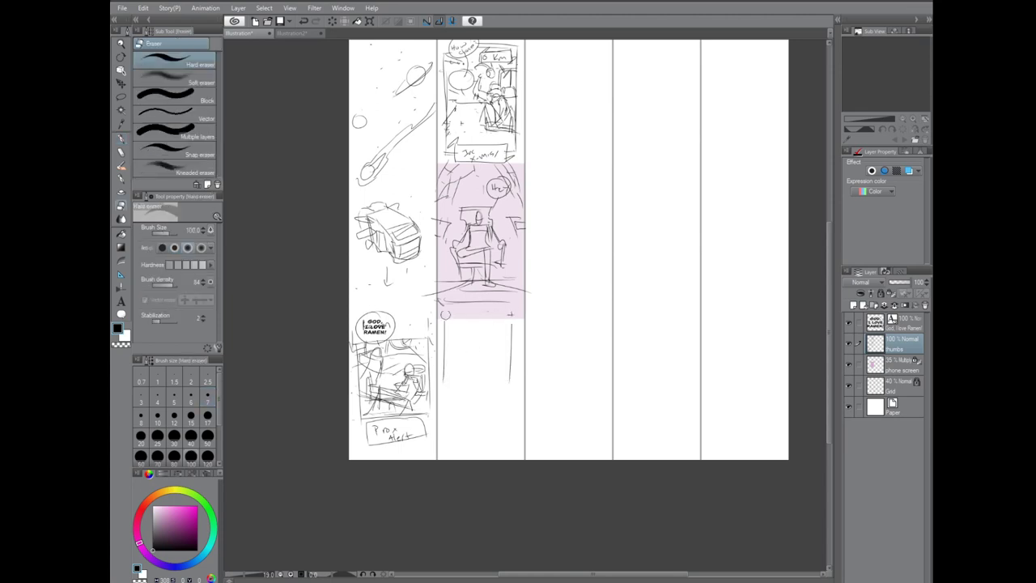
key("ctrl+z")
key("ctrl+z")
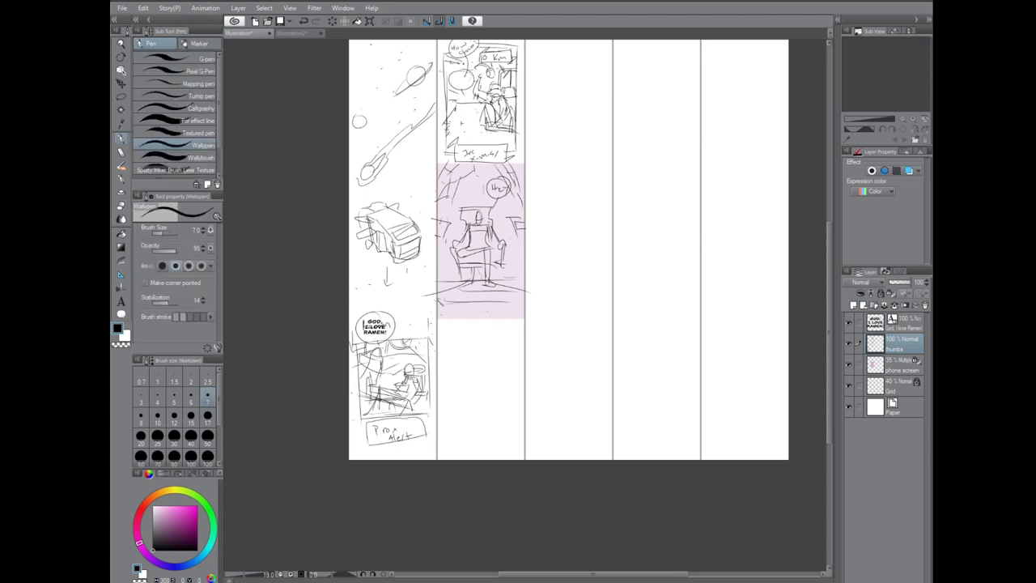
scroll(508, 329, "up", 3)
scroll(507, 329, "down", 2)
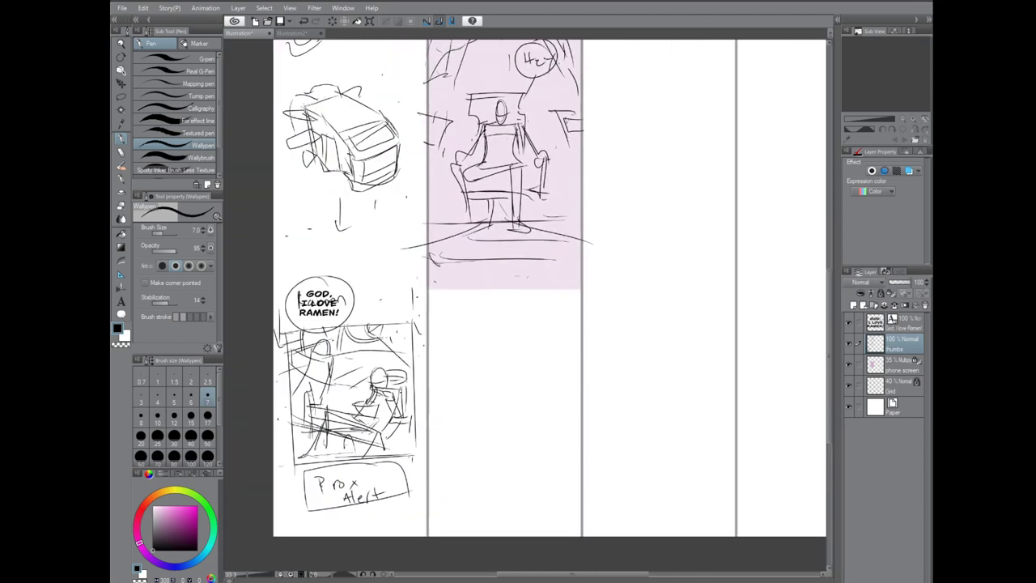
scroll(507, 329, "down", 2)
scroll(507, 329, "up", 1)
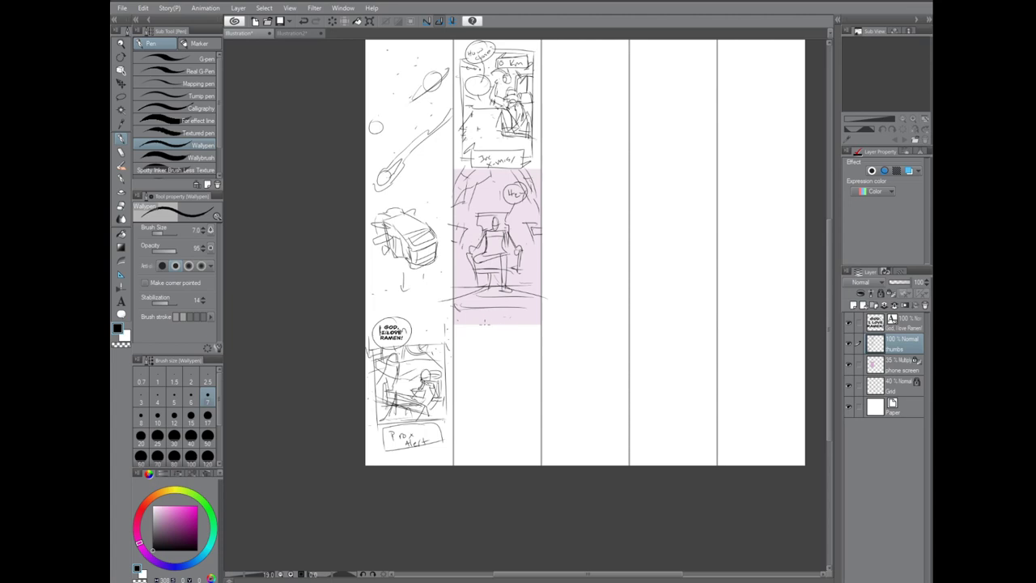
mouse_move(488, 324)
left_mouse_down()
mouse_move(478, 351)
mouse_move(478, 332)
mouse_move(494, 327)
left_mouse_up()
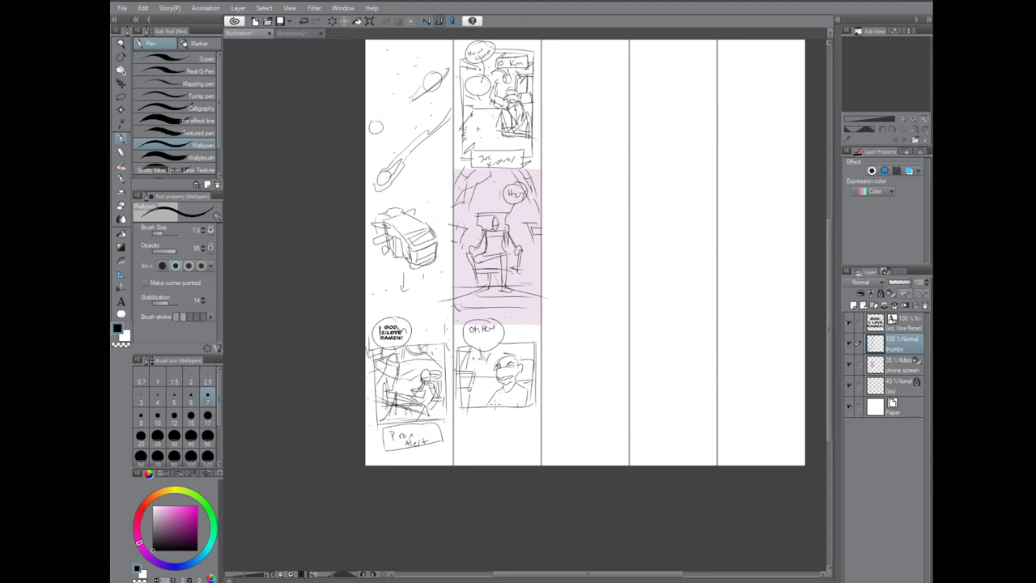
Add a small shape below the face panel, then draw a rectangular frame atop column three.
left_click_drag(500, 405, 474, 430)
mouse_move(657, 298)
left_mouse_down()
mouse_move(609, 411)
mouse_move(608, 361)
left_mouse_up()
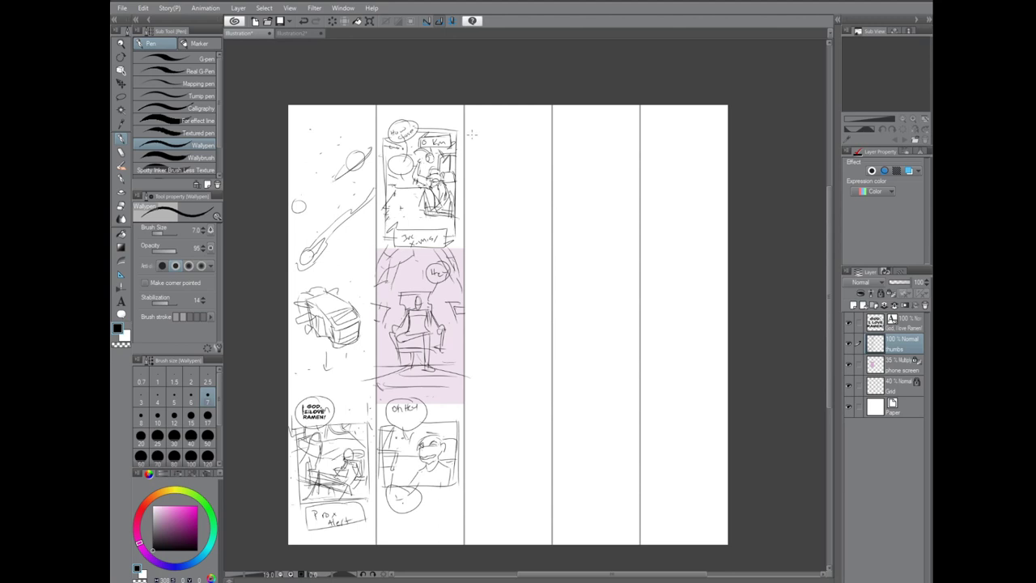
left_click_drag(476, 135, 477, 207)
left_click_drag(476, 136, 535, 217)
left_click_drag(471, 214, 548, 212)
left_click_drag(483, 126, 488, 144)
Sketch the figure's head, a face line and its right-side outline in column three's top panel.
mouse_move(513, 180)
left_mouse_down()
mouse_move(497, 178)
mouse_move(505, 186)
mouse_move(513, 176)
left_mouse_up()
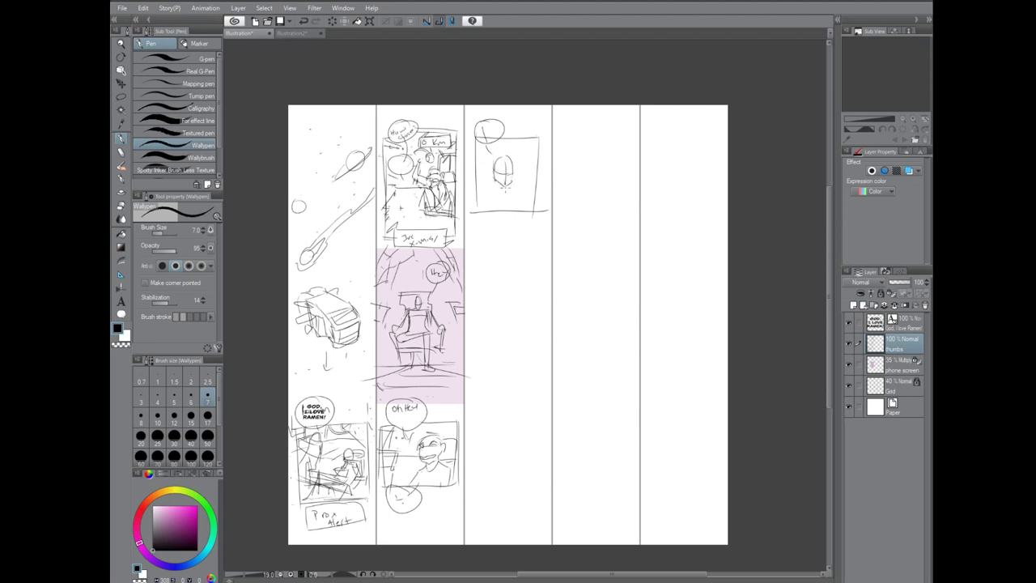
left_click_drag(520, 179, 519, 144)
mouse_move(484, 195)
left_mouse_down()
mouse_move(520, 193)
mouse_move(523, 208)
mouse_move(478, 210)
left_mouse_up()
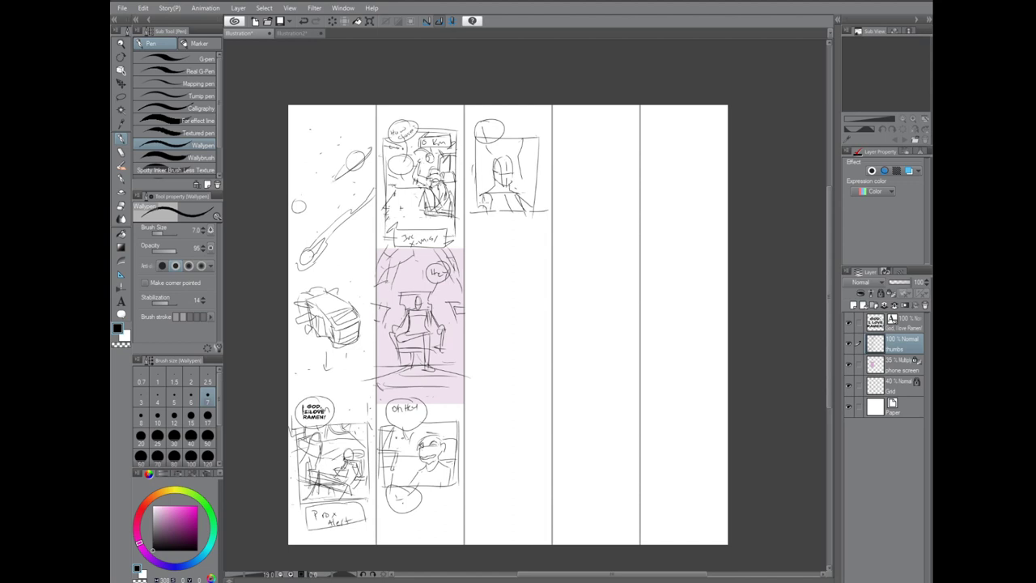
left_click_drag(518, 141, 521, 191)
key("e")
key("p")
key("e")
key("p")
Redraw the frame's right edge and start a balloon and panel frame below.
left_click_drag(540, 138, 542, 215)
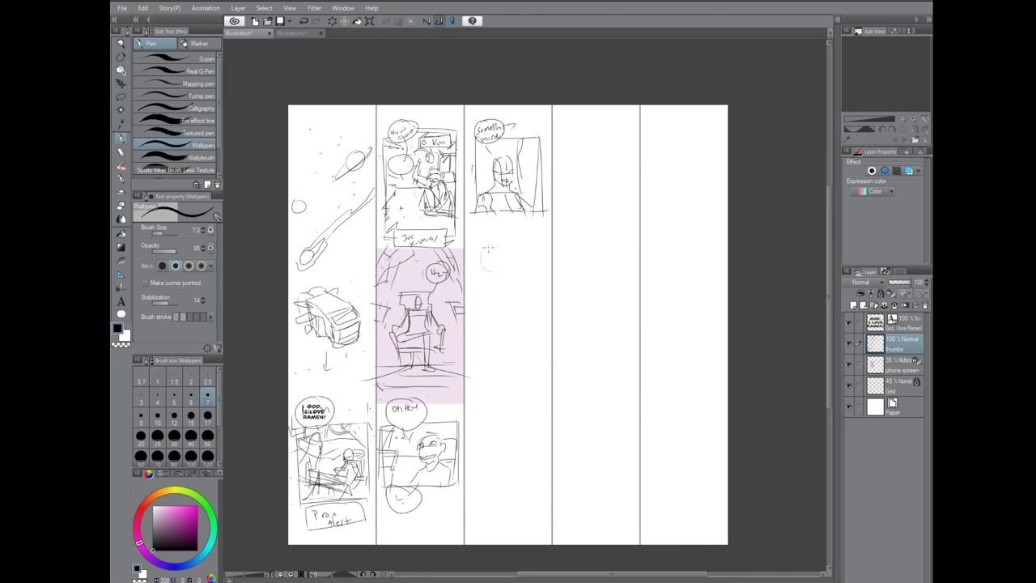
left_click_drag(490, 246, 500, 257)
left_click_drag(471, 261, 473, 400)
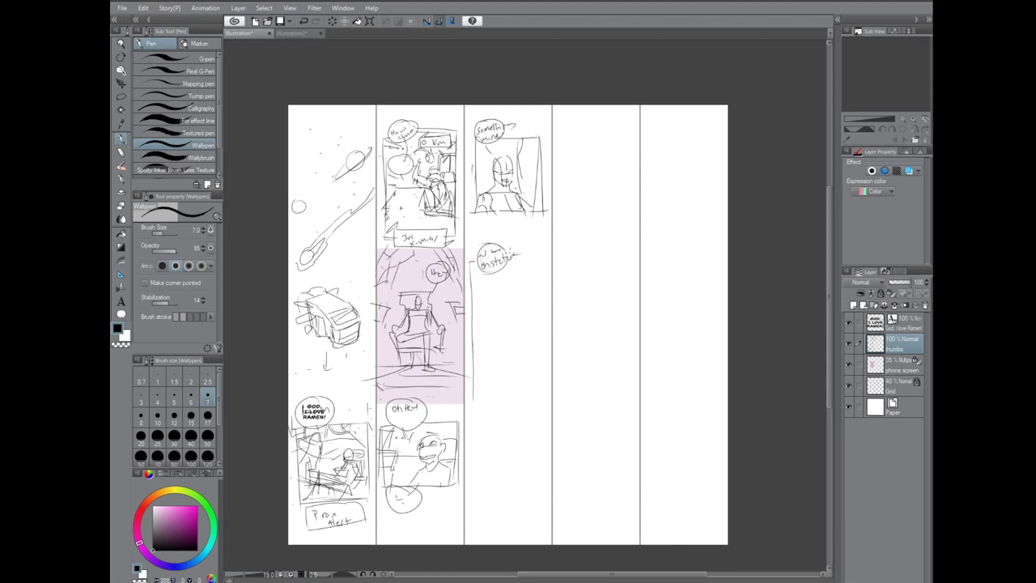
Sketch a new panel frame below column three's middle panel, with a rough figure inside.
mouse_move(511, 257)
left_mouse_down()
mouse_move(545, 390)
mouse_move(474, 402)
left_mouse_up()
left_click_drag(523, 298, 520, 333)
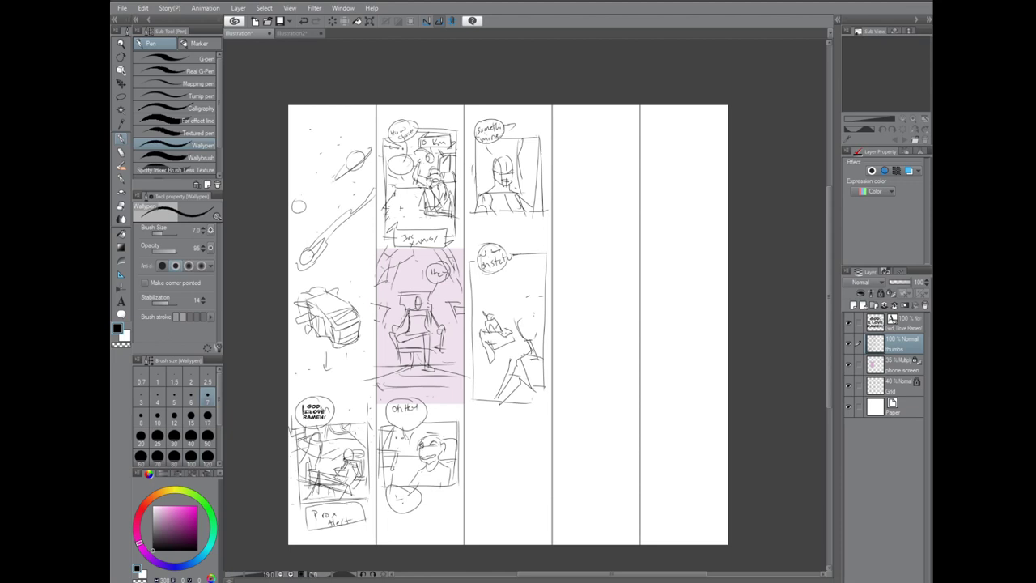
mouse_move(464, 299)
left_mouse_down()
mouse_move(545, 283)
mouse_move(536, 259)
left_mouse_up()
left_click_drag(520, 312, 537, 343)
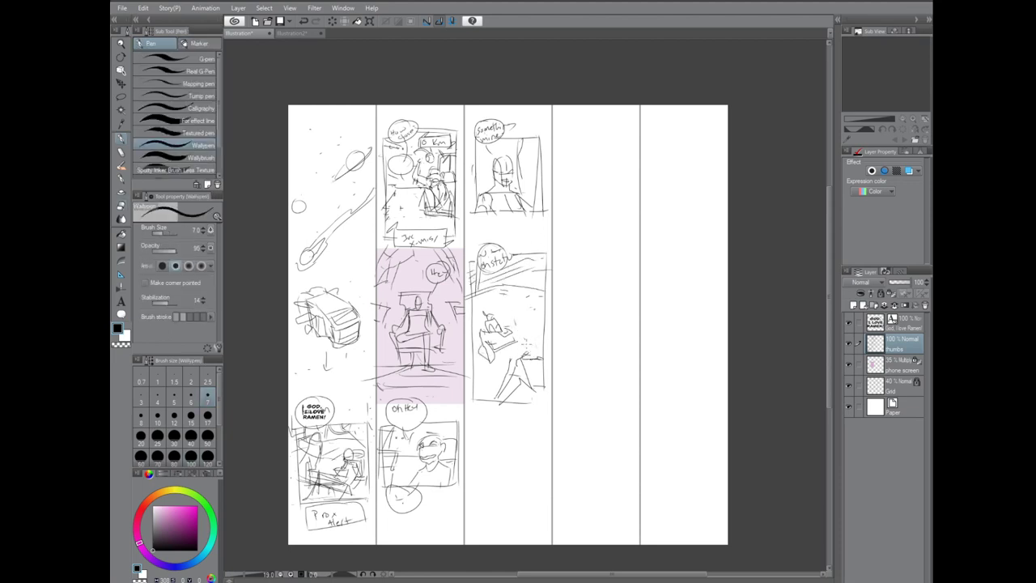
left_click_drag(475, 340, 490, 327)
mouse_move(496, 322)
left_mouse_down()
mouse_move(510, 316)
mouse_move(509, 299)
left_mouse_up()
mouse_move(523, 333)
left_mouse_down()
mouse_move(526, 353)
mouse_move(534, 321)
mouse_move(543, 369)
mouse_move(513, 398)
left_mouse_up()
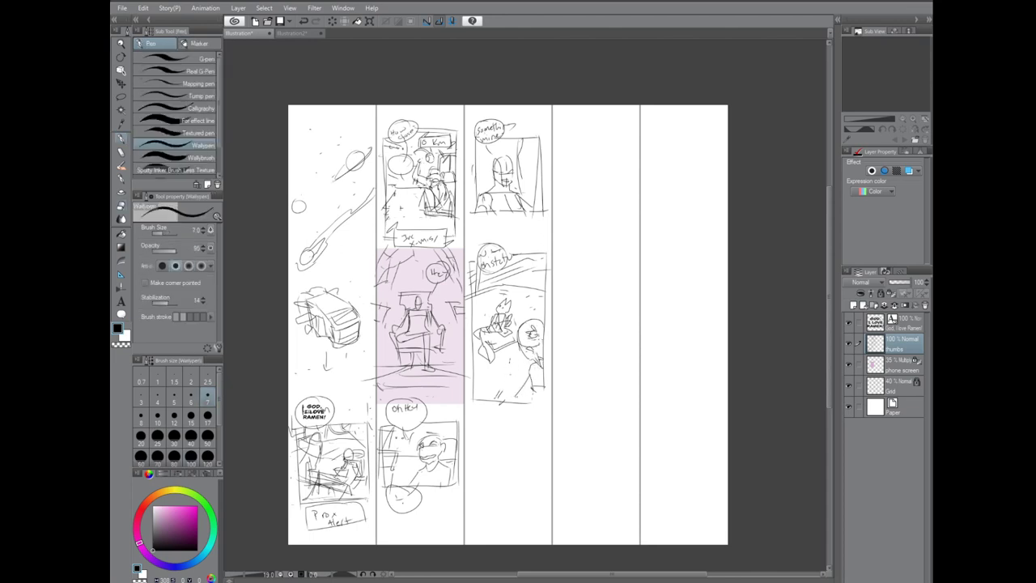
Hatch the new panel's background and the area near its top.
key("e")
key("p")
left_click_drag(503, 312, 491, 330)
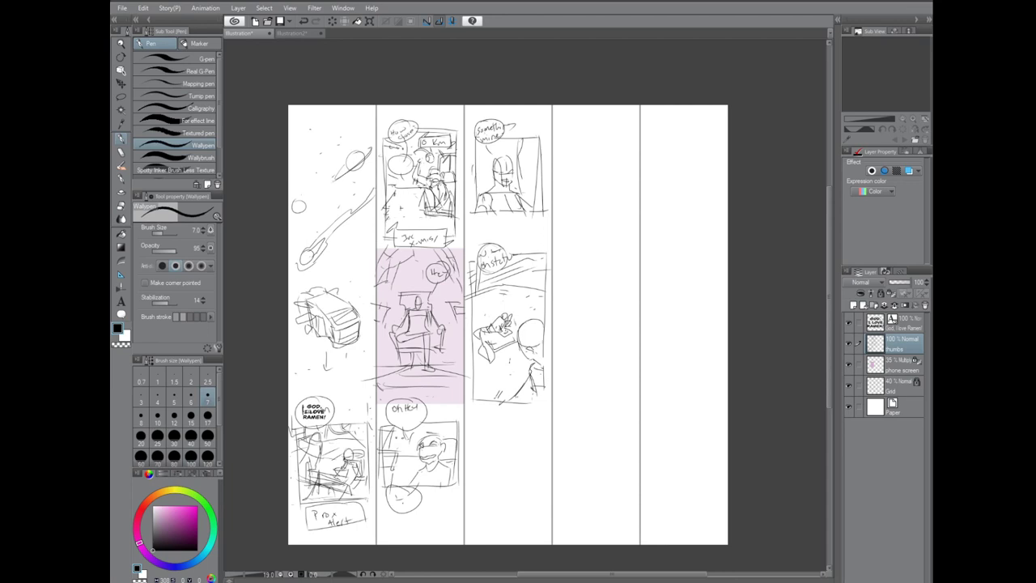
left_click_drag(473, 297, 551, 275)
mouse_move(535, 353)
left_mouse_down()
mouse_move(482, 381)
mouse_move(495, 395)
mouse_move(484, 379)
left_mouse_up()
left_click_drag(500, 290, 530, 259)
left_click_drag(512, 285, 544, 251)
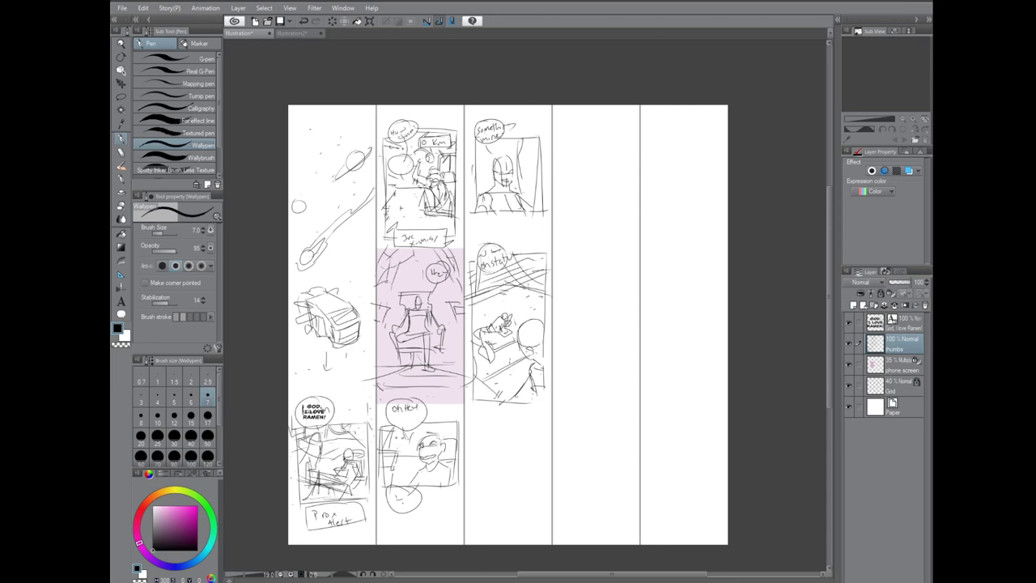
Redraw the panel's lower part and retrace its right border, undoing a stray stroke.
left_click_drag(543, 322, 536, 400)
key("ctrl+z")
left_click_drag(536, 360, 521, 399)
left_click_drag(531, 382, 520, 400)
left_click_drag(544, 294, 544, 331)
left_click_drag(545, 343, 546, 397)
left_click_drag(491, 266, 494, 428)
Nudge the lower drawing up slightly, then sketch a balloon oval and undo it.
key("m")
mouse_move(526, 381)
left_mouse_down()
mouse_move(526, 364)
mouse_move(500, 401)
mouse_move(518, 391)
left_mouse_up()
key("p")
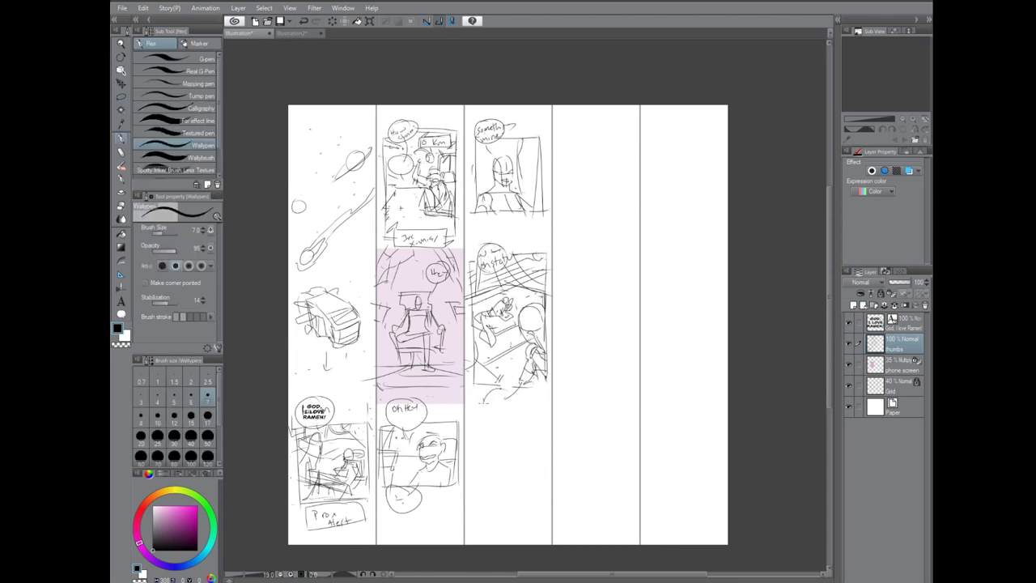
left_click_drag(579, 361, 574, 319)
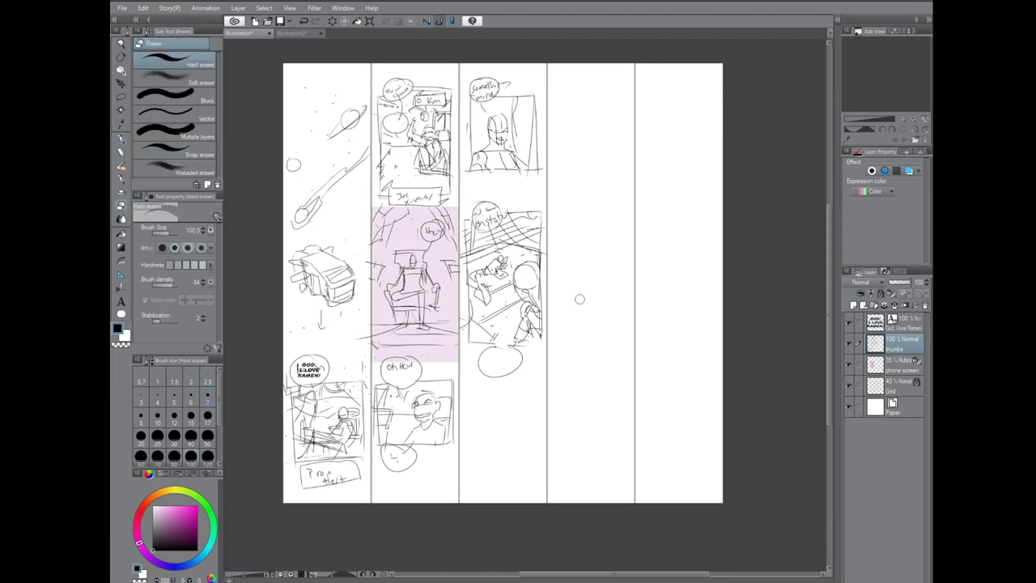
key("ctrl+z")
key("ctrl+z")
Outline a new bottom panel in column three after undoing a stray balloon stroke.
left_click_drag(491, 346, 465, 462)
key("ctrl+z")
left_click_drag(509, 374, 541, 462)
left_click_drag(467, 469, 542, 466)
Try moving the pink phone-screen tint into column three, then revert and return to the pen.
key("k")
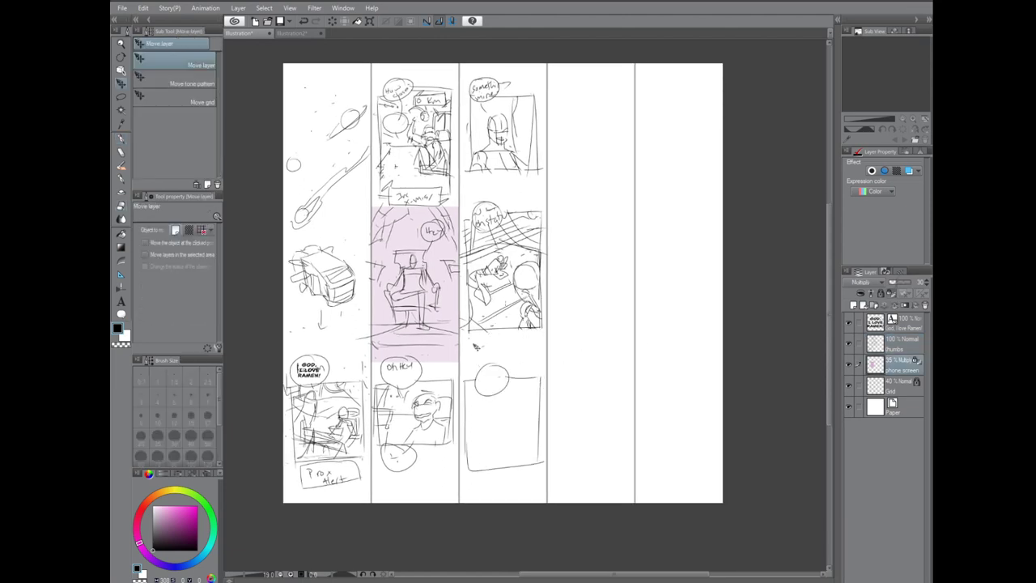
left_click_drag(475, 343, 530, 439)
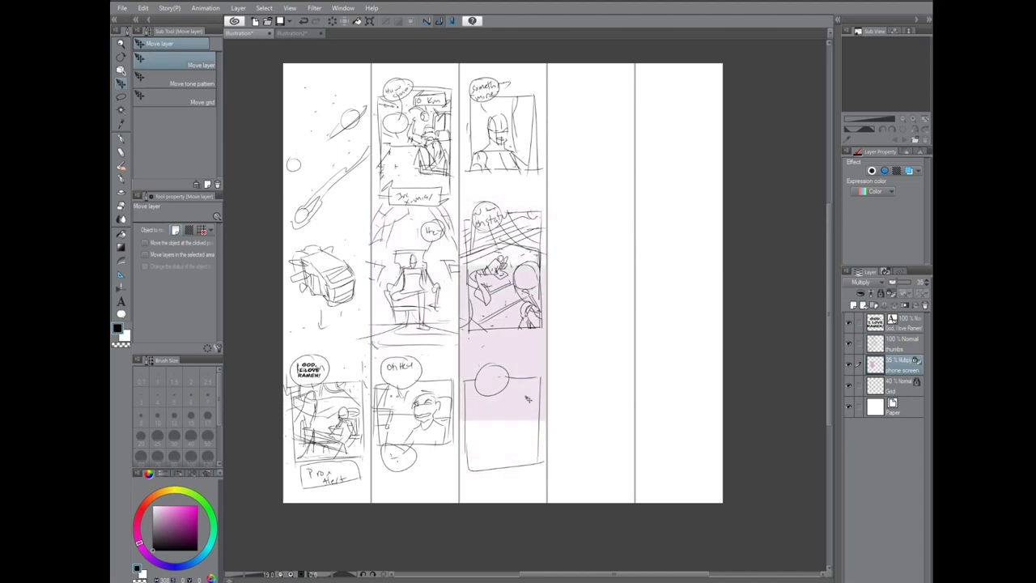
key("ctrl+z")
key("p")
Sketch a grinning face with a small oval in the new panel, then start column four's diagonals.
left_click_drag(505, 438, 528, 450)
mouse_move(518, 426)
left_mouse_down()
mouse_move(535, 418)
mouse_move(539, 443)
left_mouse_up()
left_click_drag(496, 392, 516, 404)
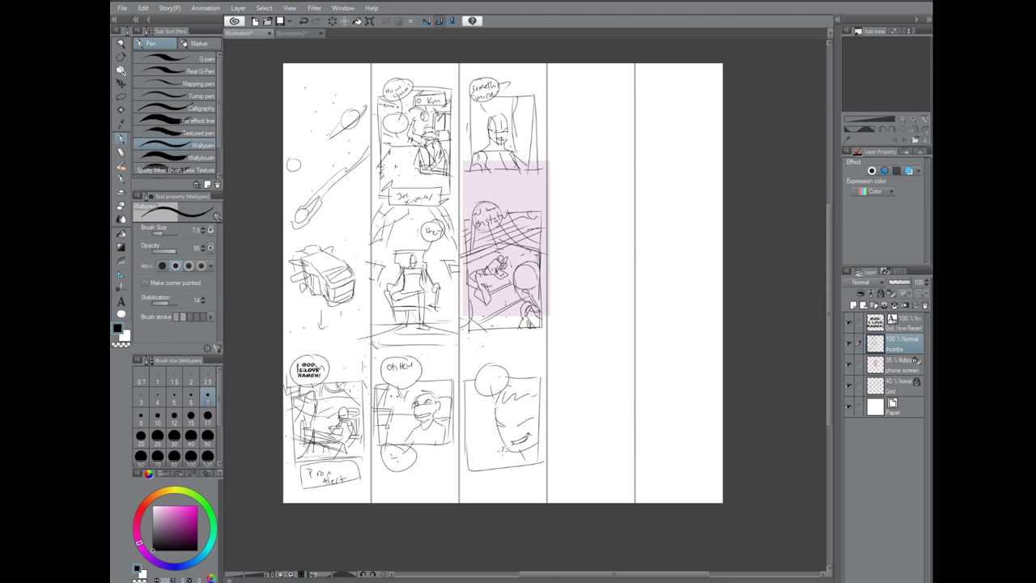
left_click_drag(487, 440, 485, 443)
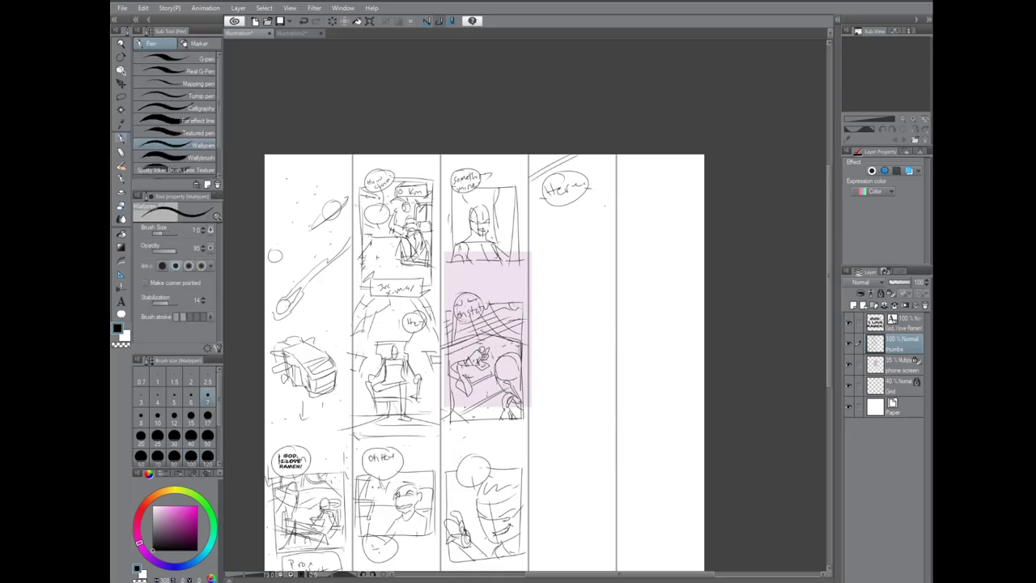
left_click_drag(614, 165, 578, 225)
left_click_drag(619, 208, 594, 239)
Sketch diagonal lines in column four, erase the hand sketch, and add small scribbles.
mouse_move(596, 154)
left_mouse_down()
mouse_move(567, 258)
mouse_move(539, 261)
mouse_move(544, 240)
left_mouse_up()
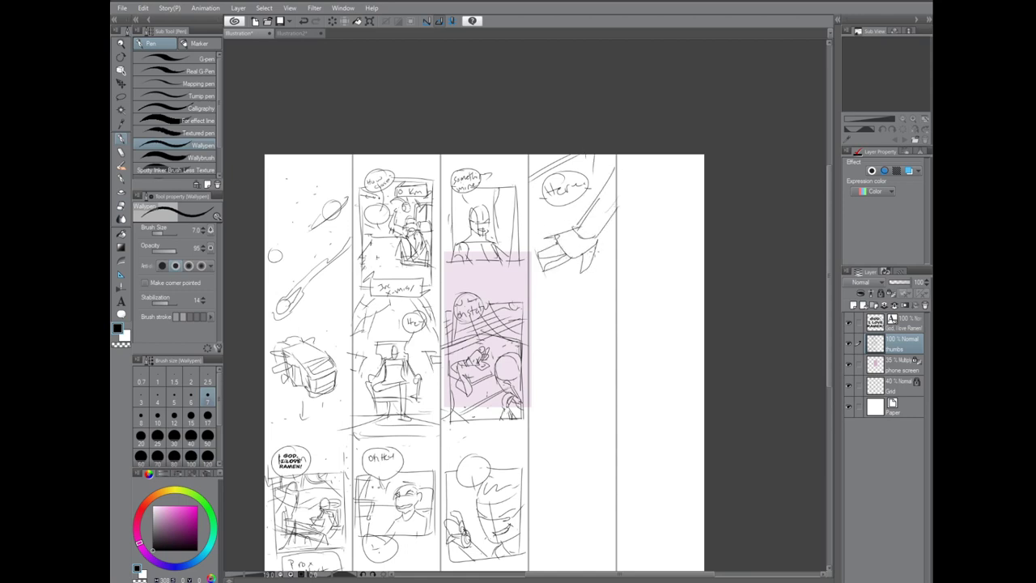
key("e")
left_click_drag(607, 202, 567, 267)
key("p")
left_click_drag(532, 229, 556, 298)
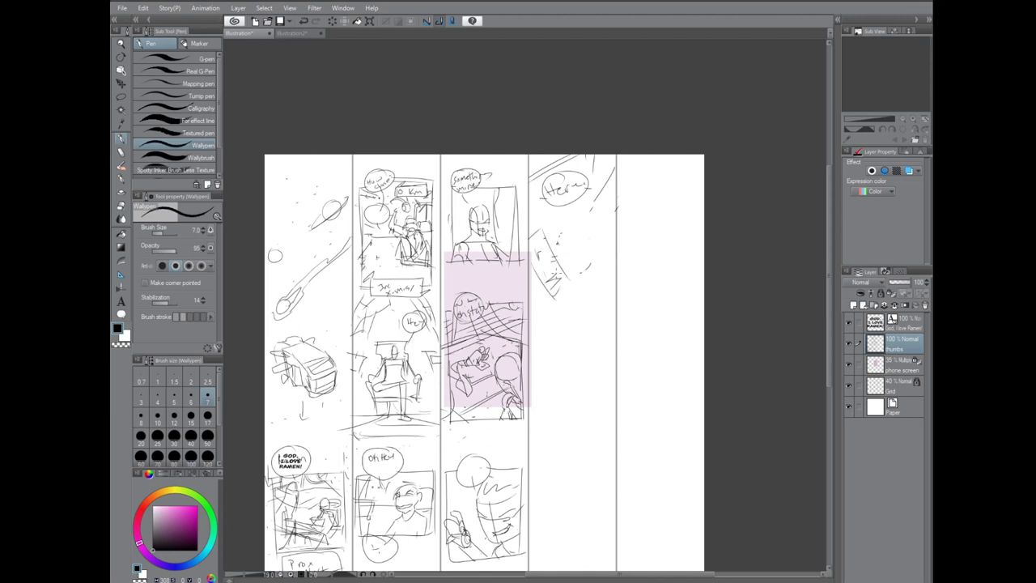
mouse_move(538, 254)
left_mouse_down()
mouse_move(558, 288)
mouse_move(546, 264)
left_mouse_up()
Rework the lettering, add a circle, and outline a slanted box around it.
left_click_drag(528, 241, 542, 253)
mouse_move(575, 216)
left_mouse_down()
mouse_move(577, 248)
mouse_move(603, 256)
mouse_move(604, 241)
left_mouse_up()
mouse_move(560, 222)
left_mouse_down()
mouse_move(586, 230)
mouse_move(593, 257)
left_mouse_up()
left_click_drag(607, 217, 601, 253)
left_click_drag(617, 177, 593, 225)
left_click_drag(611, 260, 547, 308)
mouse_move(593, 189)
left_mouse_down()
mouse_move(523, 228)
mouse_move(543, 248)
mouse_move(570, 219)
left_mouse_up()
Add lines around the circle, diagonals below it, and small marks near the lettering.
left_click_drag(566, 240, 559, 264)
left_click_drag(605, 179, 591, 209)
left_click_drag(601, 236, 562, 251)
left_click_drag(610, 284, 532, 337)
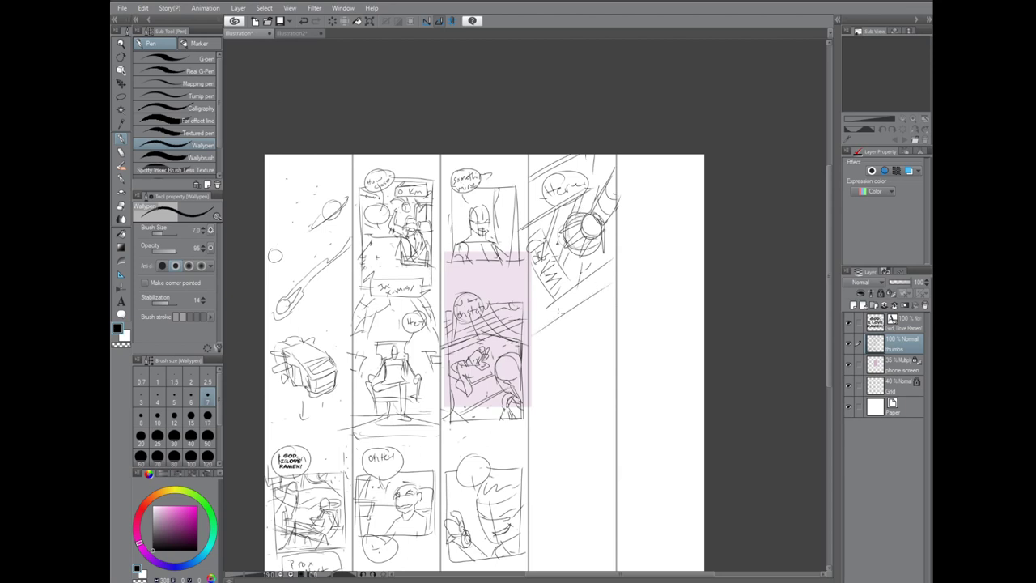
mouse_move(550, 258)
left_mouse_down()
mouse_move(528, 305)
mouse_move(558, 276)
left_mouse_up()
left_click_drag(562, 267, 575, 278)
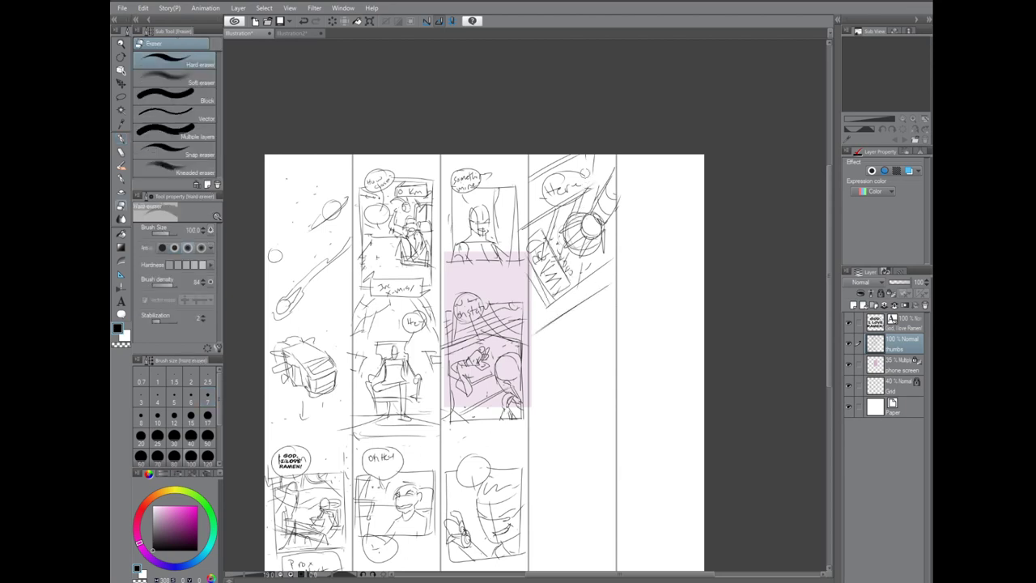
Write 'Here!' in column four's top balloon.
left_click_drag(575, 183, 583, 193)
mouse_move(579, 172)
left_mouse_down()
mouse_move(593, 188)
mouse_move(573, 194)
mouse_move(585, 194)
left_mouse_up()
scroll(637, 312, "down", 2)
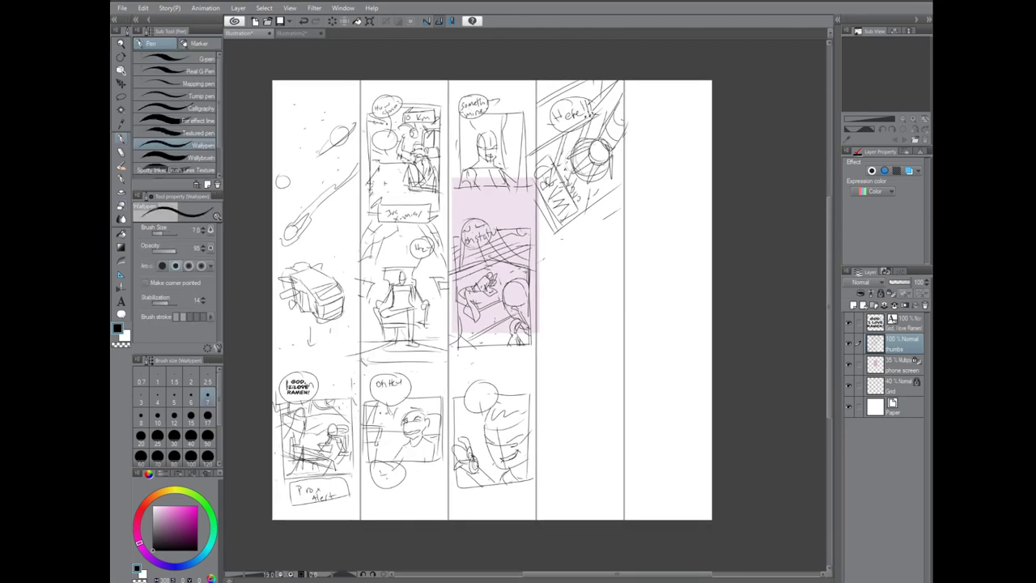
scroll(560, 246, "down", 3)
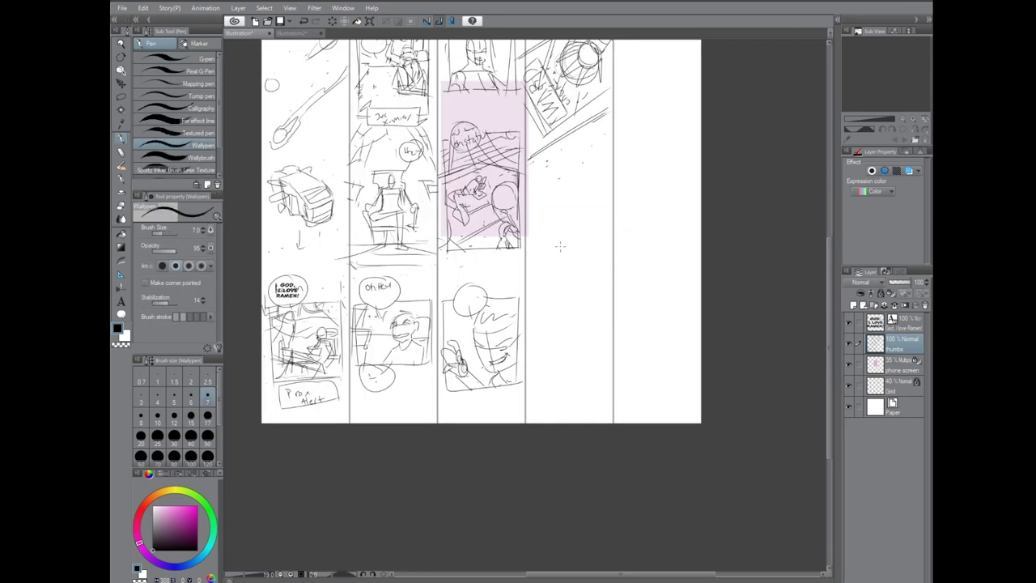
Sketch a rough cup-like head with spiky hair in column four's middle.
mouse_move(577, 249)
left_mouse_down()
mouse_move(580, 280)
mouse_move(603, 264)
mouse_move(580, 276)
left_mouse_up()
mouse_move(583, 241)
left_mouse_down()
mouse_move(607, 240)
mouse_move(607, 285)
mouse_move(567, 280)
left_mouse_up()
mouse_move(564, 243)
left_mouse_down()
mouse_move(545, 277)
mouse_move(611, 244)
left_mouse_up()
mouse_move(557, 241)
left_mouse_down()
mouse_move(586, 238)
mouse_move(572, 289)
left_mouse_up()
mouse_move(579, 240)
left_mouse_down()
mouse_move(566, 265)
mouse_move(565, 242)
left_mouse_up()
mouse_move(565, 231)
left_mouse_down()
mouse_move(572, 287)
mouse_move(563, 276)
left_mouse_up()
mouse_move(592, 240)
left_mouse_down()
mouse_move(612, 241)
mouse_move(612, 285)
left_mouse_up()
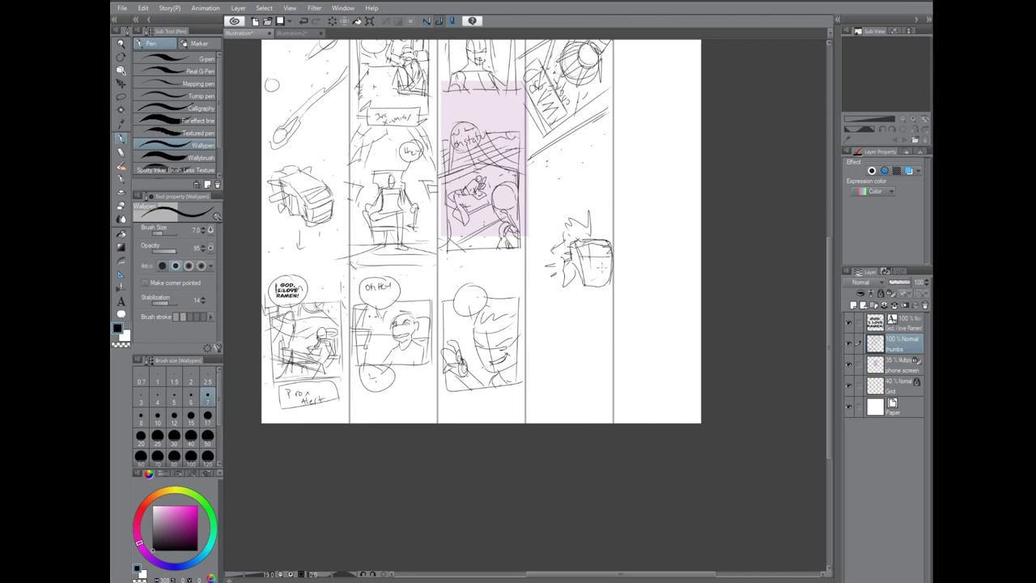
Lasso the figure and rotate it about 26 degrees with Free Transform.
key("m")
key("ctrl+t")
left_click_drag(612, 215, 658, 239)
key("Return")
key("ctrl+d")
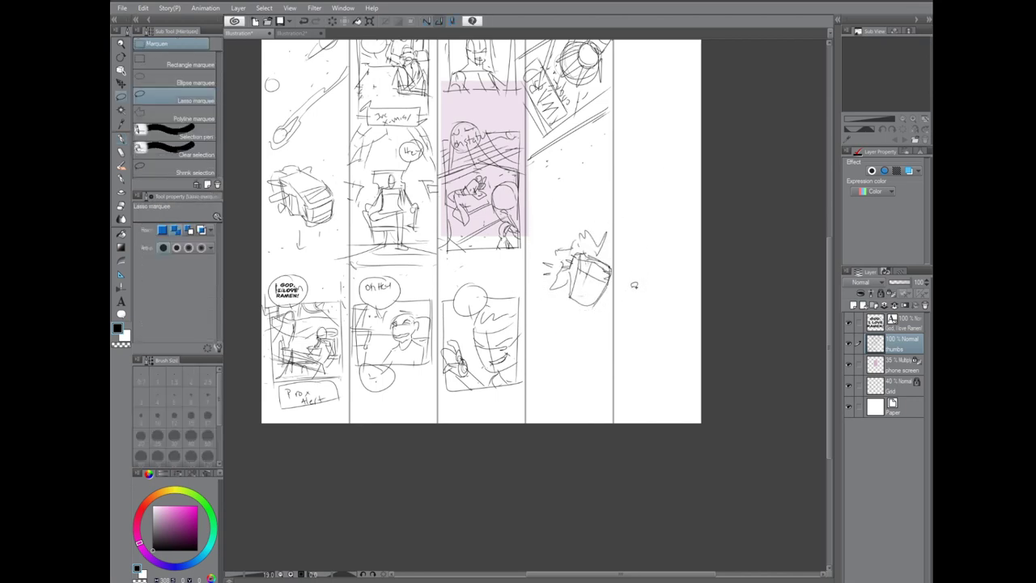
key("p")
Add speed lines around the tilted figure and darken the bucket outline with a squiggle.
mouse_move(576, 239)
left_mouse_down()
mouse_move(528, 252)
mouse_move(621, 224)
left_mouse_up()
mouse_move(574, 323)
left_mouse_down()
mouse_move(583, 341)
mouse_move(570, 330)
left_mouse_up()
left_click_drag(593, 319, 599, 327)
left_click_drag(571, 222, 607, 198)
left_click_drag(562, 243, 532, 236)
left_click_drag(588, 293, 604, 306)
left_click_drag(547, 202, 529, 212)
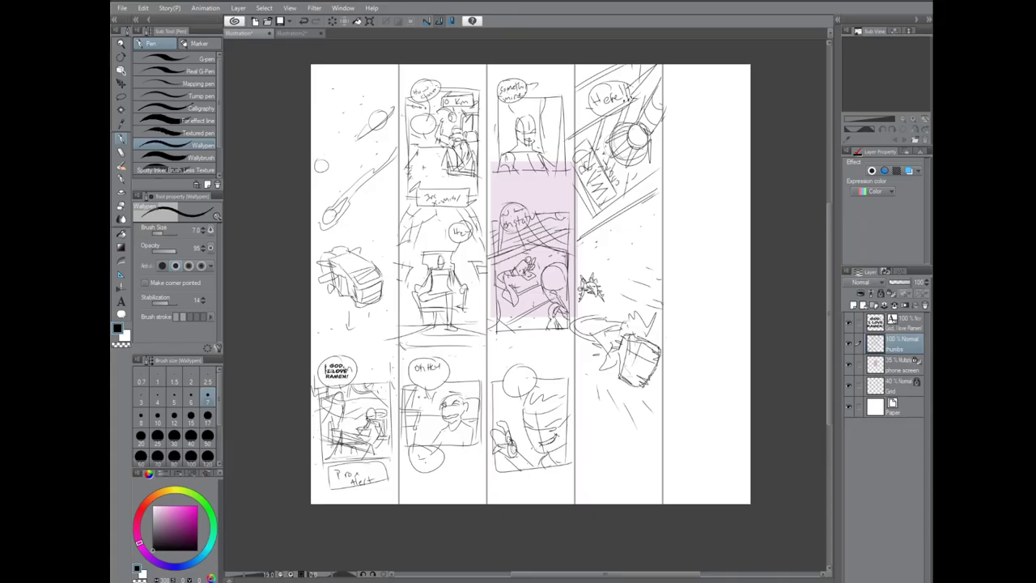
Draw a 'suck!' balloon with a tail beside the figure.
left_click_drag(648, 277, 646, 306)
left_click_drag(641, 252, 636, 254)
mouse_move(629, 263)
left_mouse_down()
mouse_move(656, 267)
mouse_move(644, 310)
left_mouse_up()
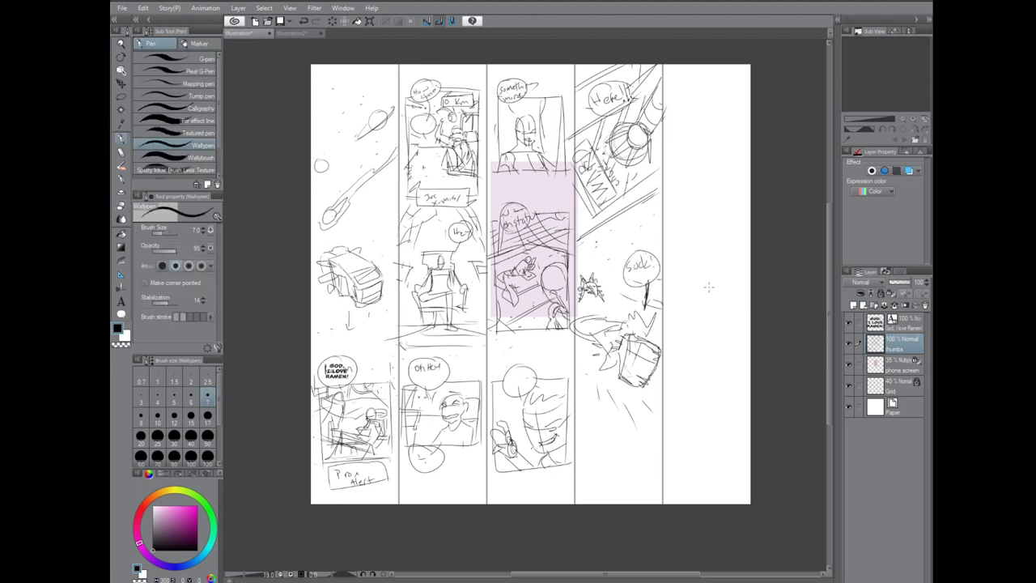
Shift columns three and four one column to the right.
key("m")
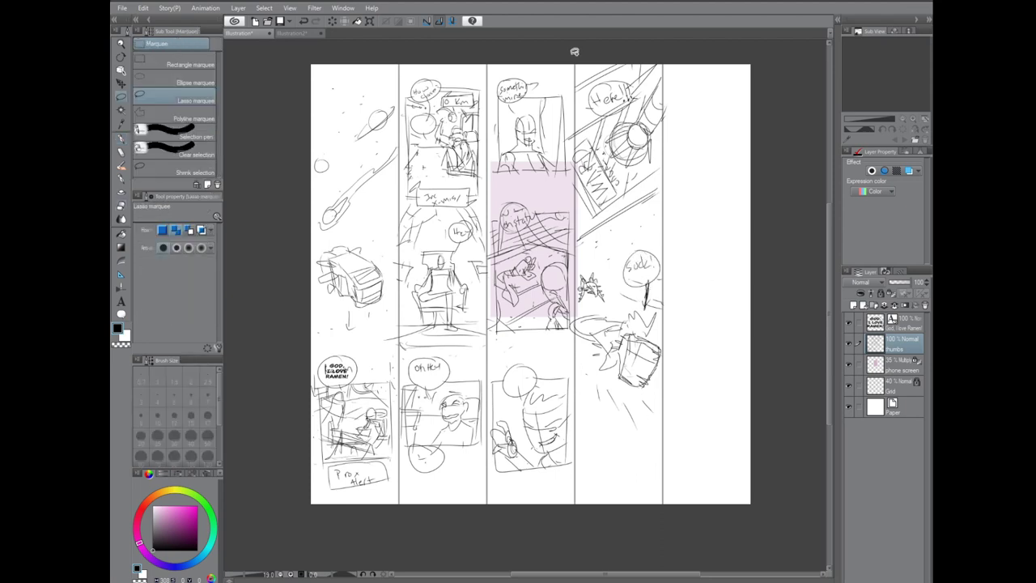
left_click_drag(480, 58, 693, 559)
key("k")
left_click_drag(616, 339, 702, 339)
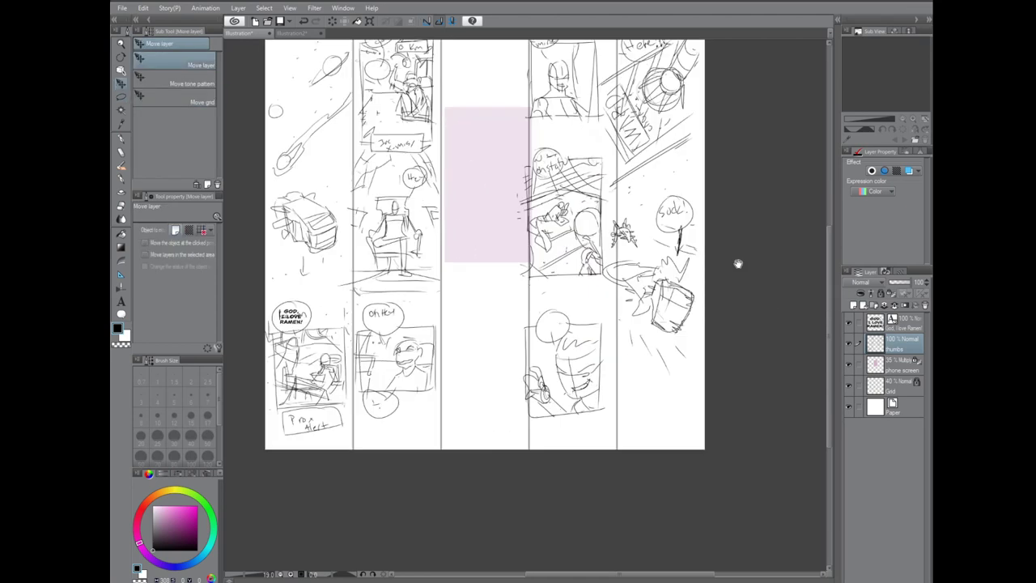
left_click_drag(616, 300, 631, 304)
key("ctrl+d")
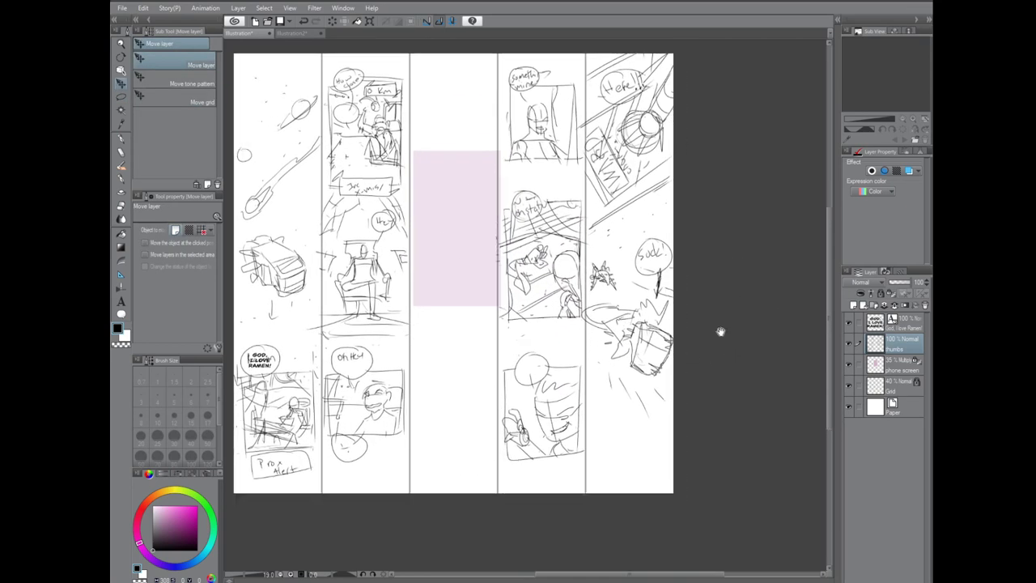
left_click_drag(721, 331, 695, 270)
Write a second dialogue line below the figure and draw an empty panel in the last column.
key("p")
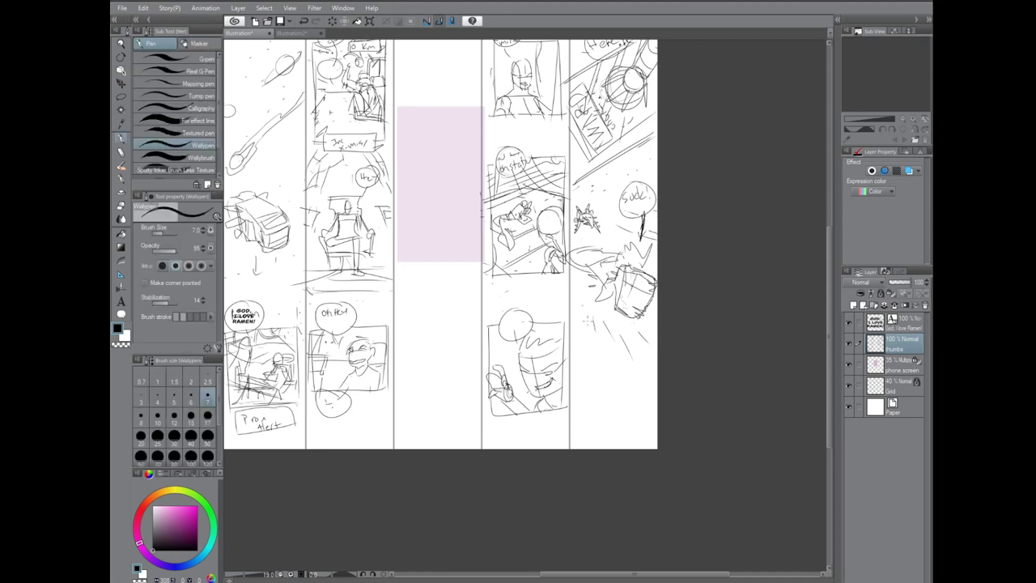
mouse_move(580, 320)
left_mouse_down()
mouse_move(604, 322)
mouse_move(601, 334)
mouse_move(579, 205)
left_mouse_up()
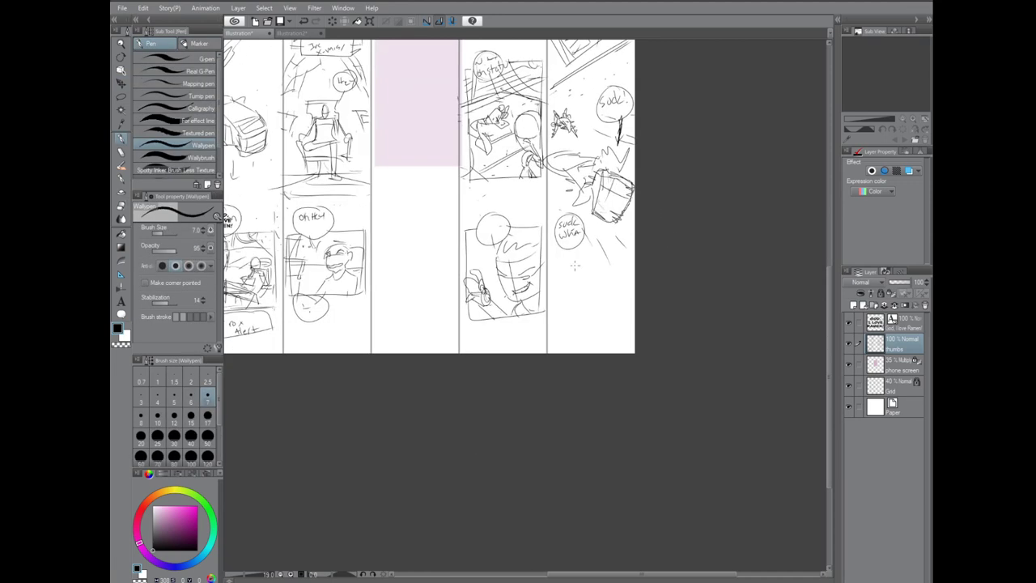
mouse_move(552, 264)
left_mouse_down()
mouse_move(625, 267)
mouse_move(555, 342)
left_mouse_up()
left_click_drag(556, 342, 648, 498)
left_click_drag(488, 204, 509, 188)
Try moving column two's lower sketch toward column three, then undo the misplaced move.
key("m")
left_click_drag(478, 154, 479, 166)
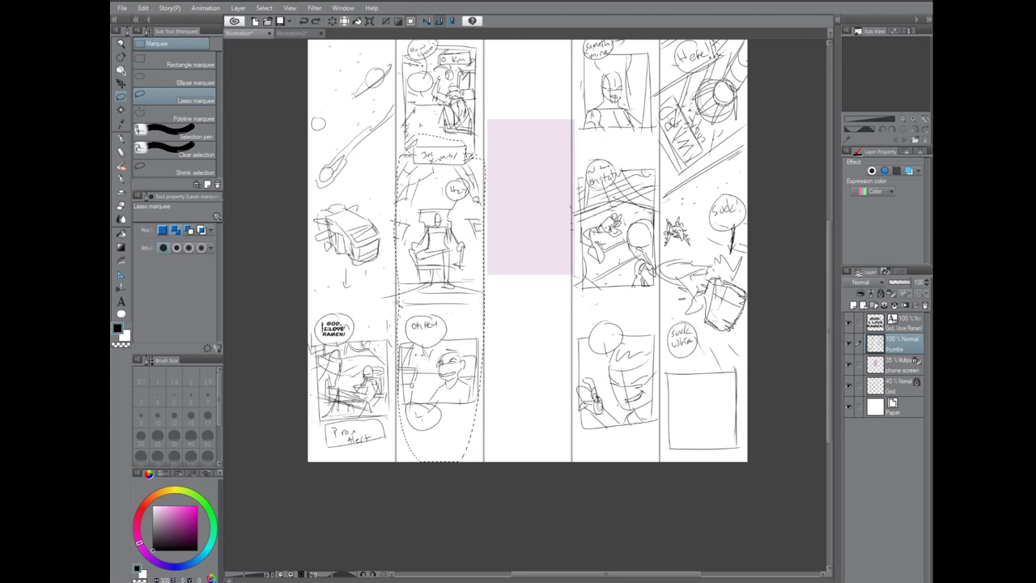
key("k")
left_click_drag(442, 243, 524, 130)
key("b")
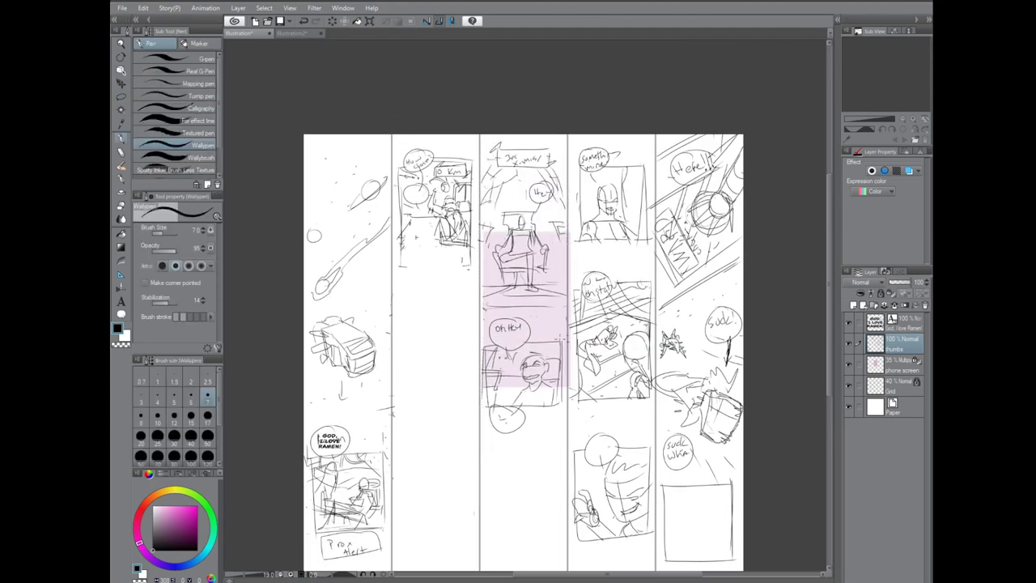
key("ctrl+z")
scroll(532, 248, "down", 3)
key("m")
Select column two's chair panel and move it down the column.
left_click_drag(479, 294, 483, 297)
key("k")
key("ctrl+d")
key("m")
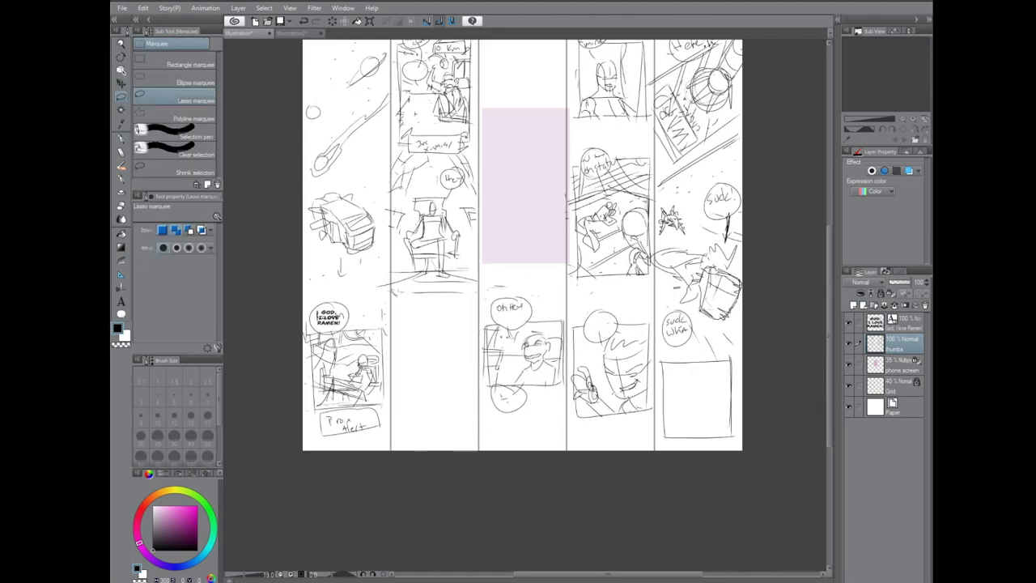
left_click_drag(397, 122, 394, 146)
key("k")
left_click_drag(433, 235, 433, 382)
scroll(506, 330, "up", 1)
Nudge the chair panel up slightly and draw an arrow sign below column two's top panel.
left_click_drag(505, 330, 505, 311)
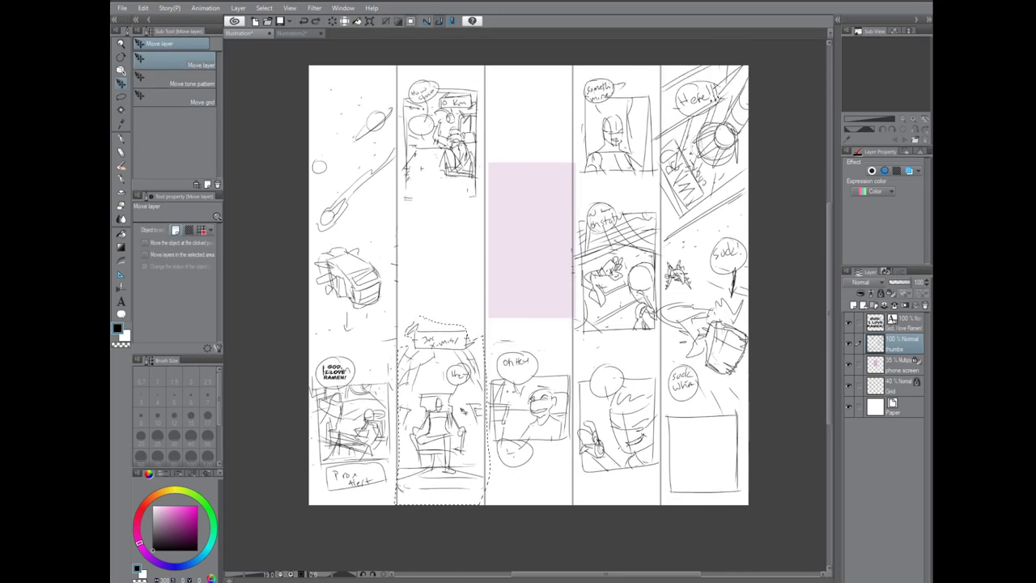
key("e")
key("p")
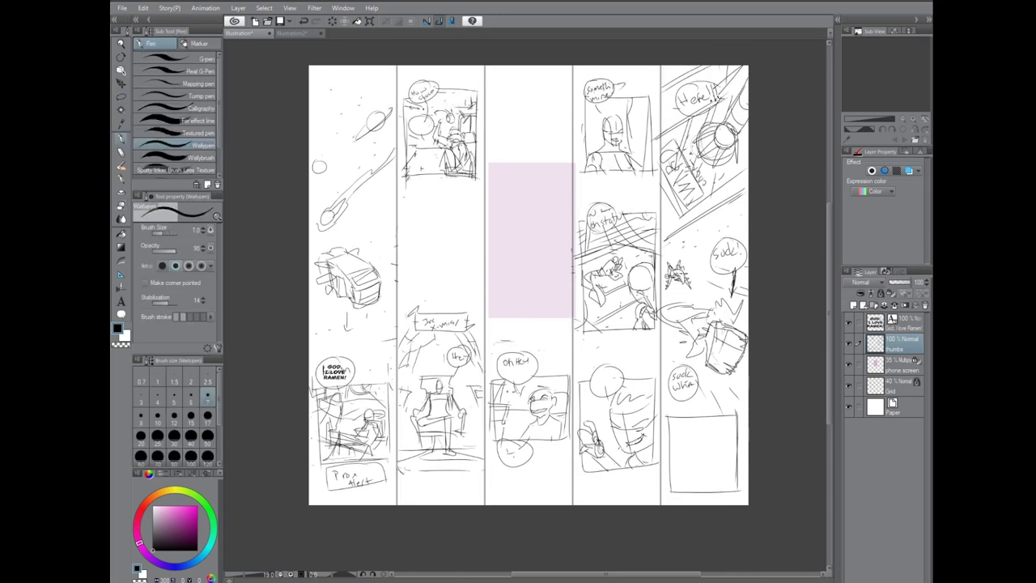
mouse_move(430, 175)
left_mouse_down()
mouse_move(466, 197)
mouse_move(458, 193)
left_mouse_up()
Erase and rewrite the text in column two's top balloon.
key("e")
mouse_move(410, 85)
left_mouse_down()
mouse_move(439, 102)
mouse_move(429, 100)
left_mouse_up()
key("p")
left_click_drag(414, 107, 425, 117)
left_click_drag(427, 99, 437, 106)
Sketch a small flying car and debris shapes in column two's middle gap, darkening them.
mouse_move(450, 226)
left_mouse_down()
mouse_move(475, 248)
mouse_move(432, 251)
left_mouse_up()
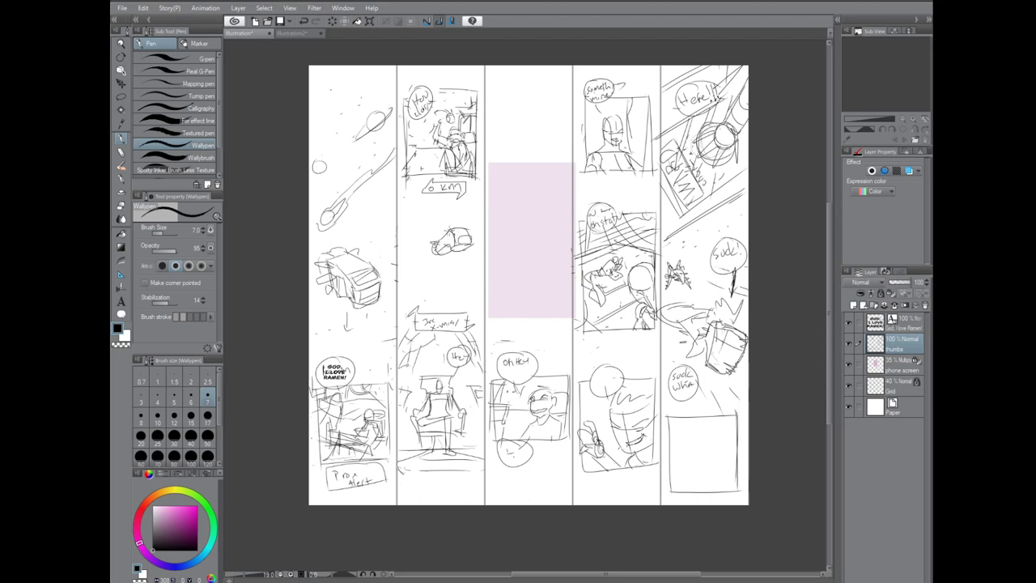
left_click_drag(433, 250, 458, 256)
left_click_drag(409, 225, 415, 229)
mouse_move(408, 234)
left_mouse_down()
mouse_move(425, 245)
mouse_move(397, 263)
left_mouse_up()
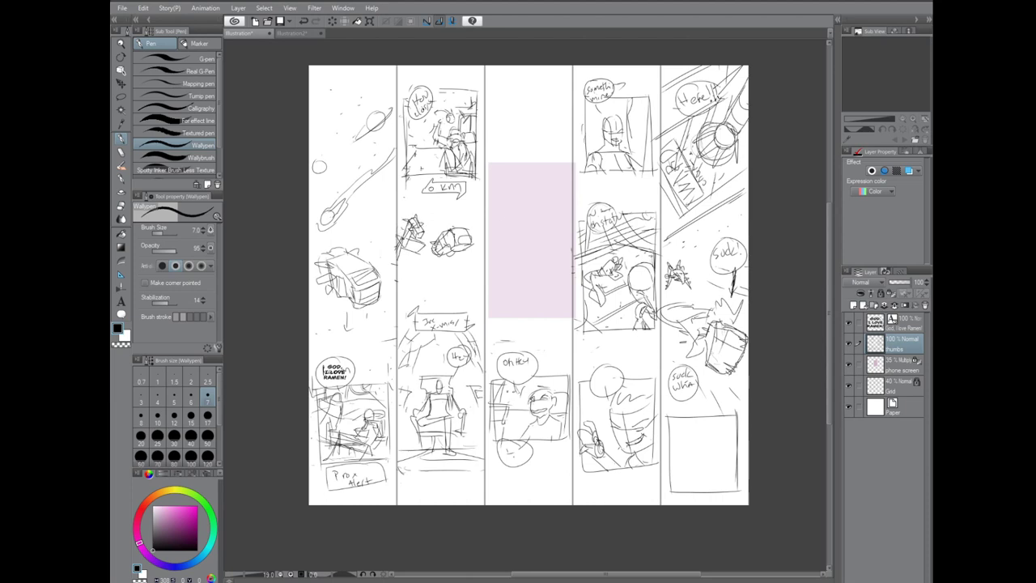
mouse_move(407, 215)
left_mouse_down()
mouse_move(414, 246)
mouse_move(432, 246)
left_mouse_up()
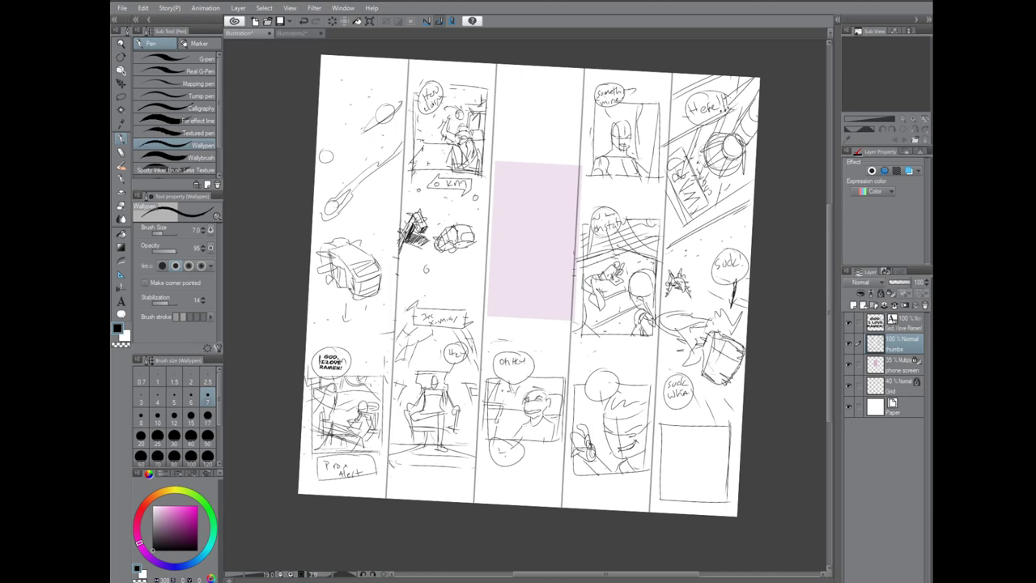
left_click_drag(452, 242, 469, 250)
mouse_move(458, 240)
left_mouse_down()
mouse_move(474, 248)
mouse_move(460, 252)
left_mouse_up()
left_click_drag(462, 270, 468, 260)
Move the column 2 sign box and the lassoed Oh Hey panel up into the pink area.
key("k")
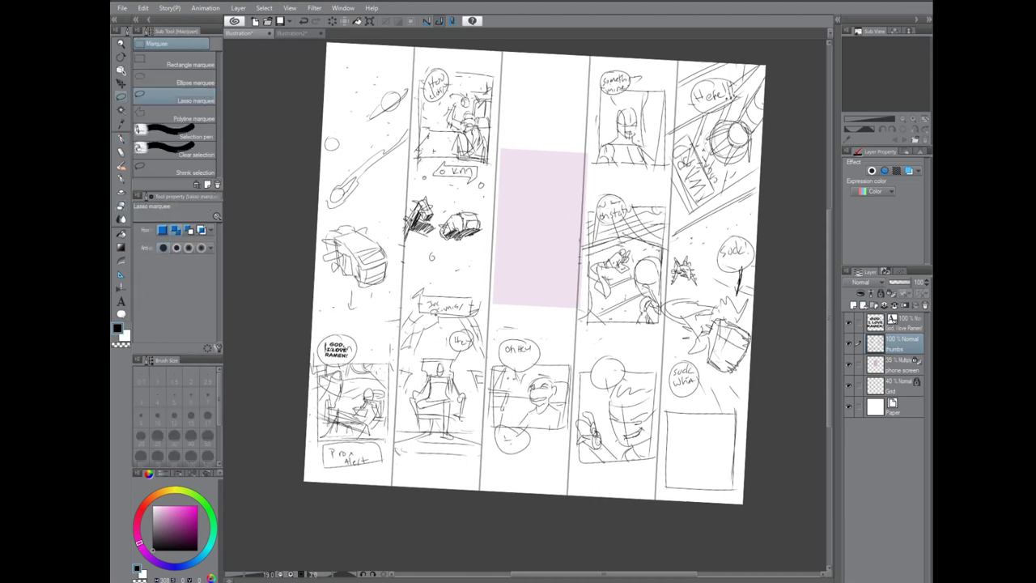
mouse_move(499, 324)
left_mouse_down()
mouse_move(499, 294)
mouse_move(453, 275)
mouse_move(474, 293)
left_mouse_up()
key("m")
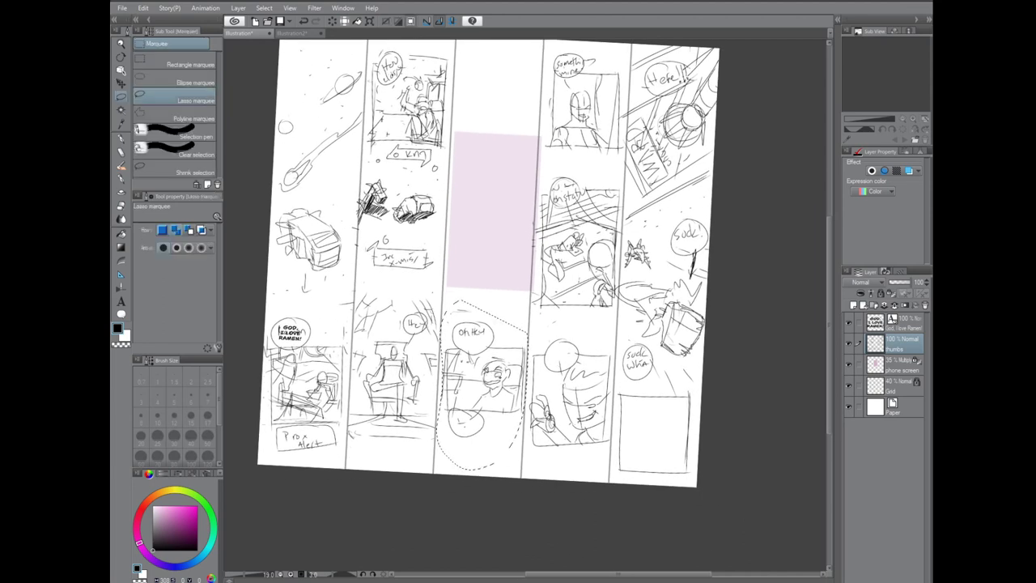
key("k")
left_click_drag(524, 417, 525, 178)
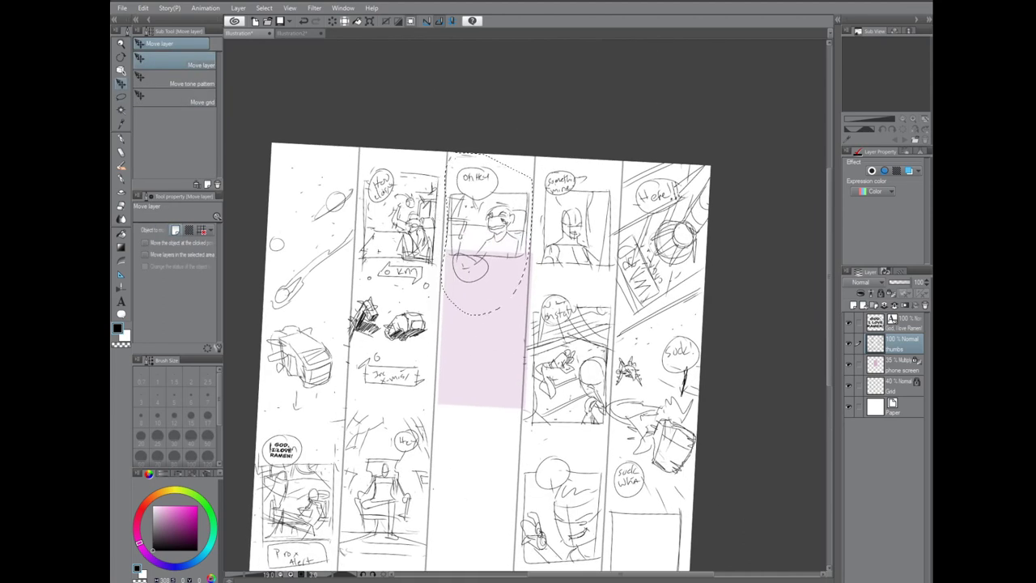
key("ctrl+d")
left_click_drag(486, 324, 501, 197)
Sketch a new column 2 panel frame with a speech bubble, inner details and an arc.
key("m")
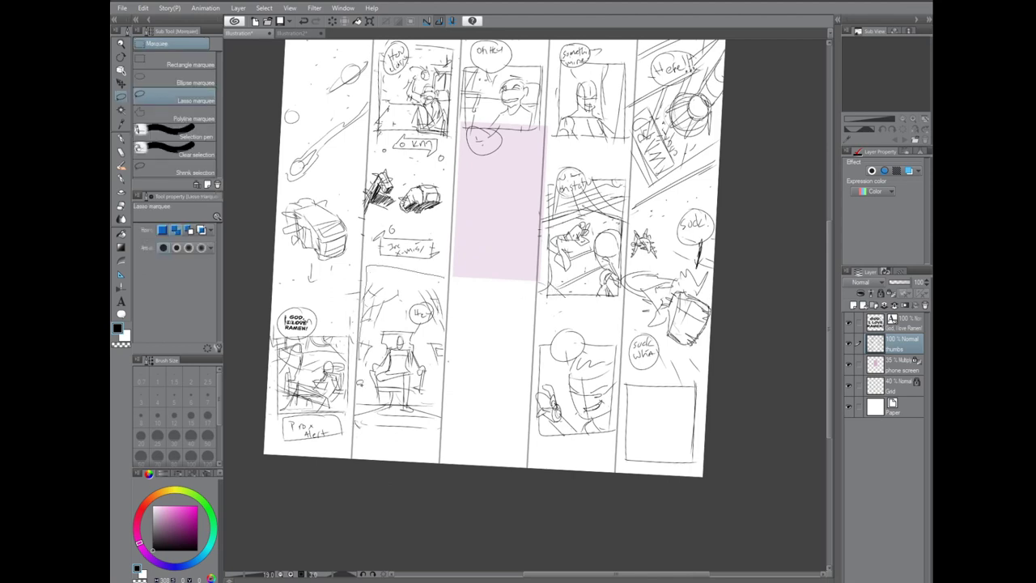
key("ctrl+z")
key("p")
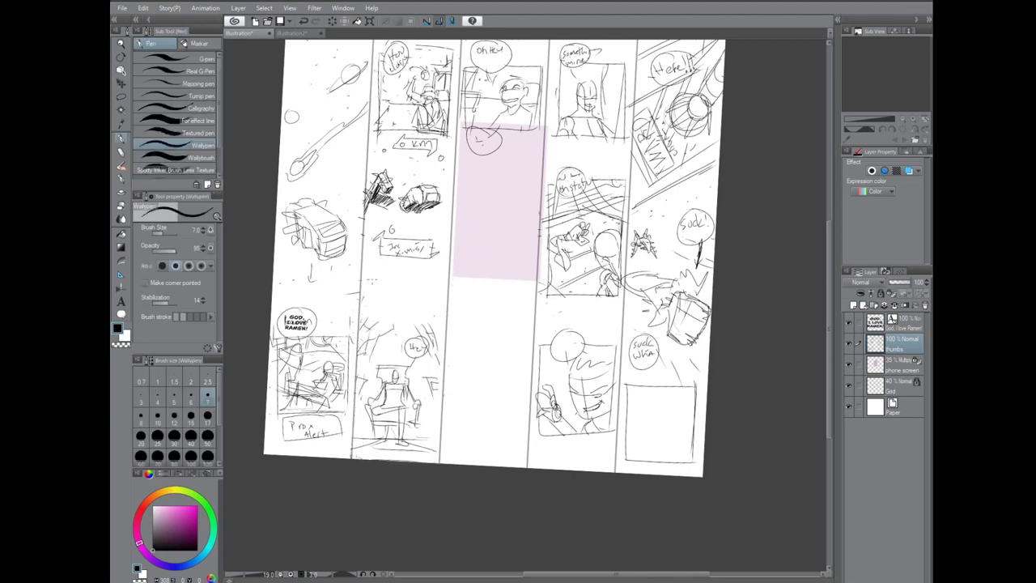
mouse_move(372, 319)
left_mouse_down()
mouse_move(434, 267)
mouse_move(369, 321)
left_mouse_up()
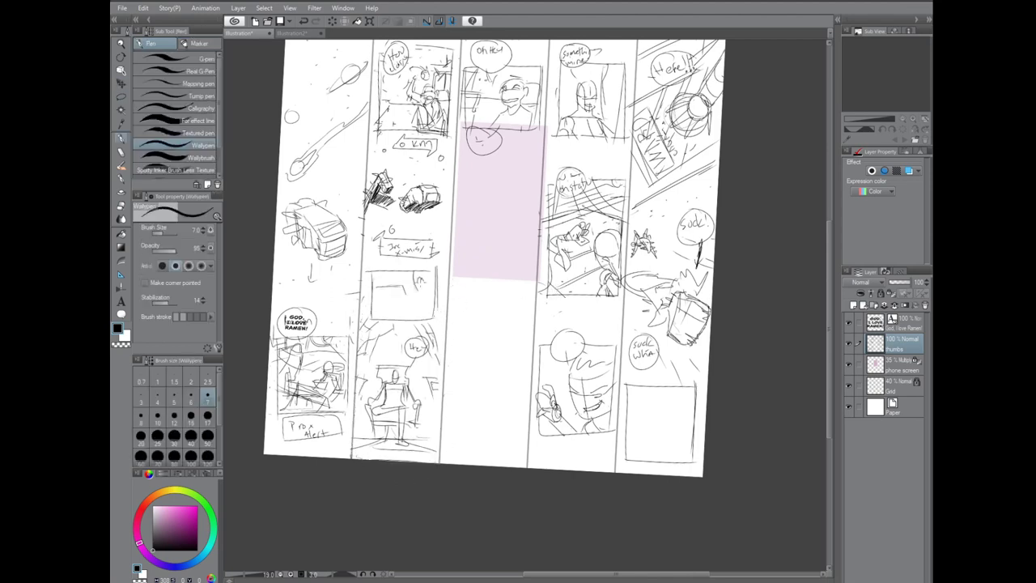
mouse_move(380, 267)
left_mouse_down()
mouse_move(410, 270)
mouse_move(399, 272)
mouse_move(412, 287)
left_mouse_up()
left_click_drag(408, 294, 409, 309)
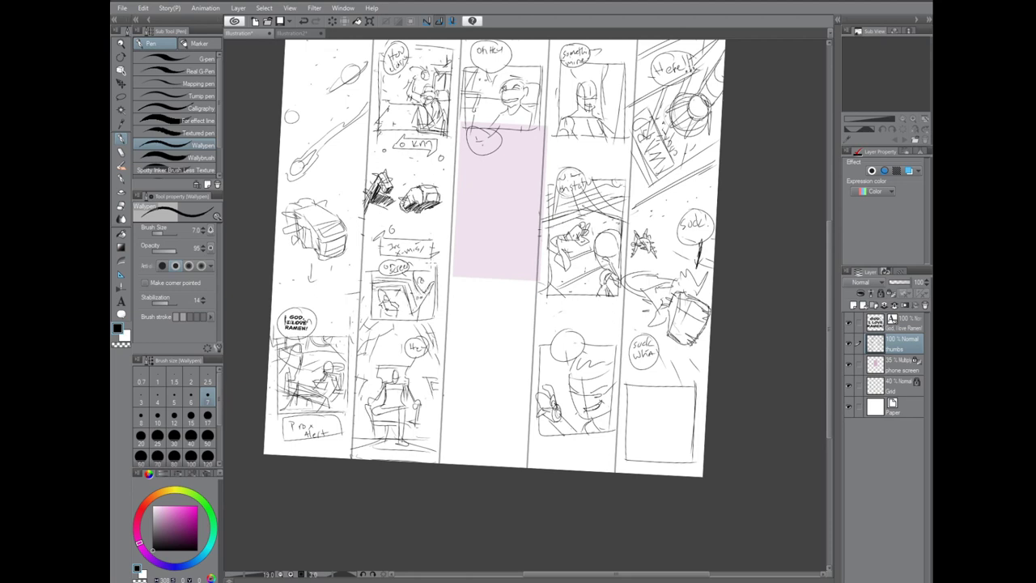
left_click_drag(402, 337, 426, 320)
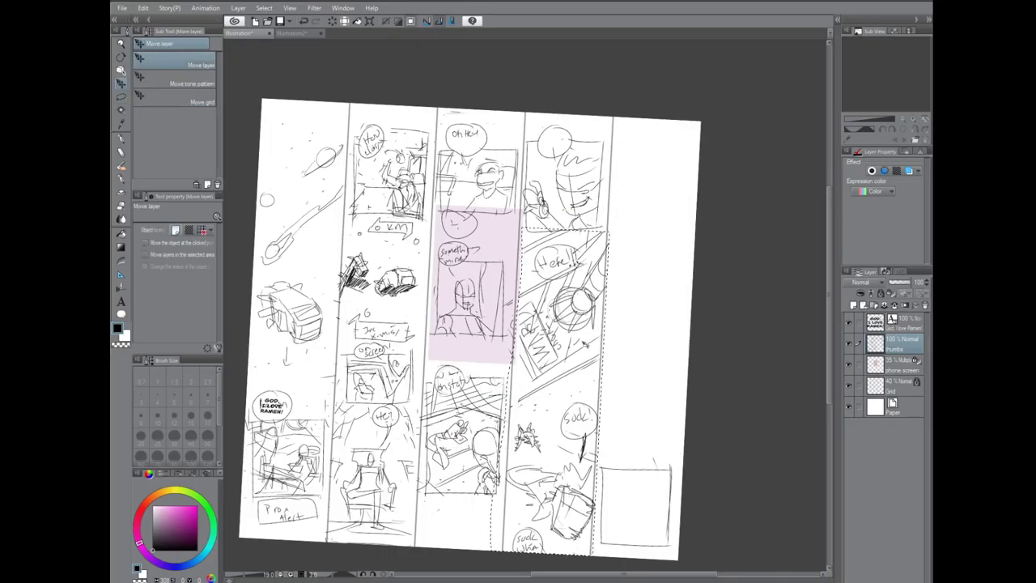
Undo and redo the sketch moves so the Here! sketch sits in column 4.
key("ctrl+z")
key("ctrl+z")
key("ctrl+z")
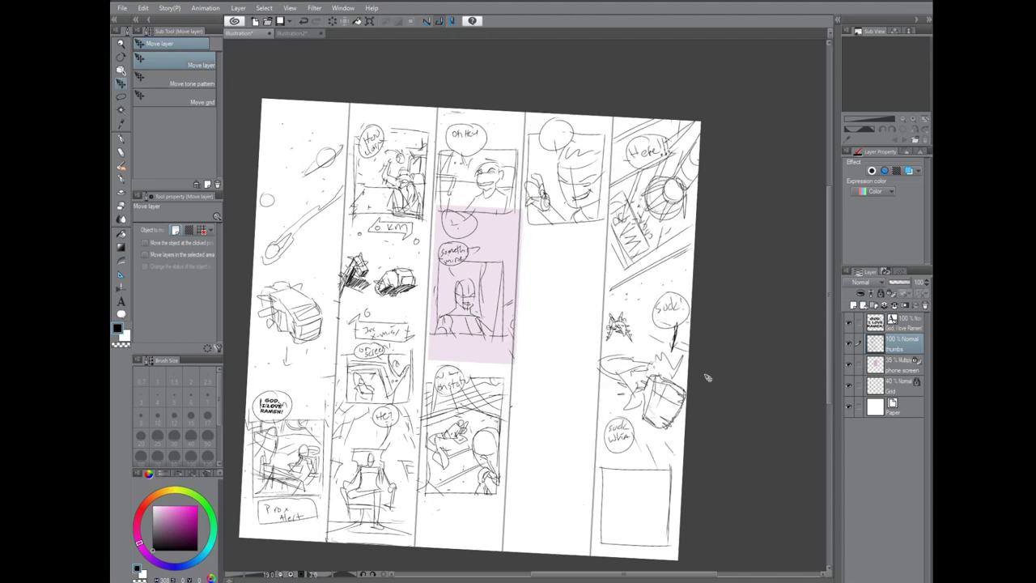
key("m")
key("ctrl+y")
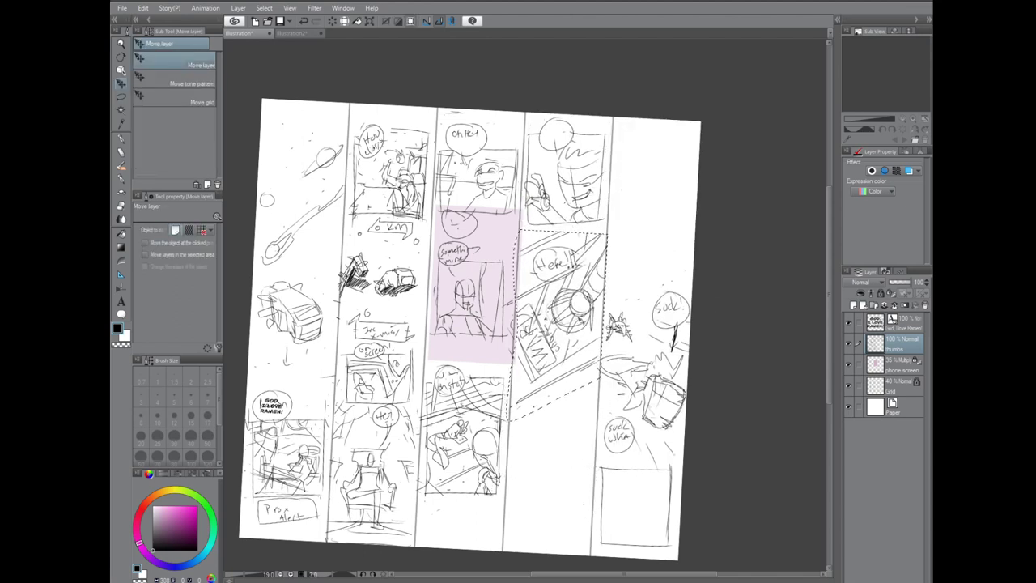
scroll(705, 332, "down", 1)
key("p")
key("ctrl+y")
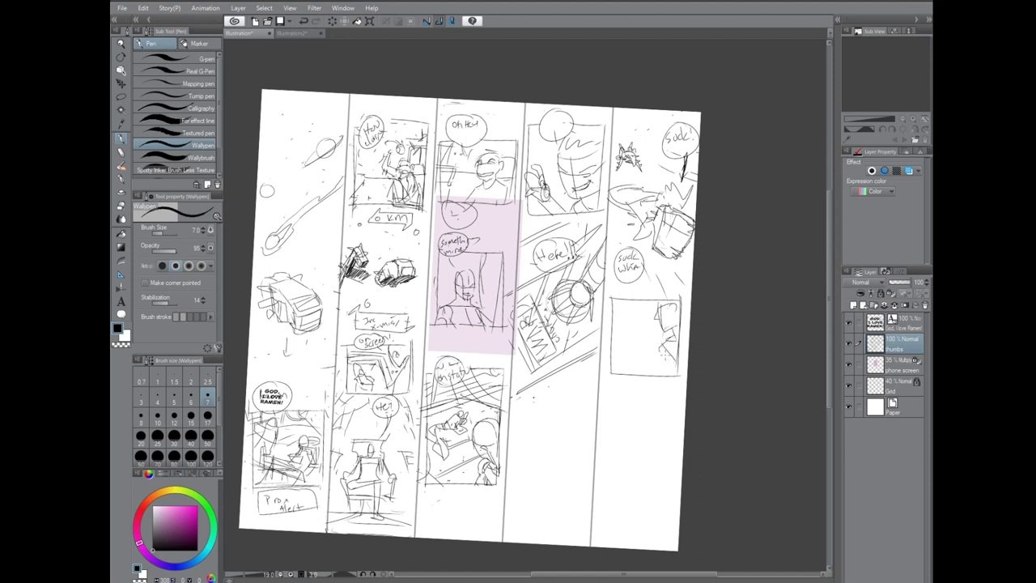
Sketch a rough figure in column 5's lower panel with a small bubble below it.
key("ctrl+z")
left_click_drag(658, 355, 672, 371)
left_click_drag(647, 387, 663, 397)
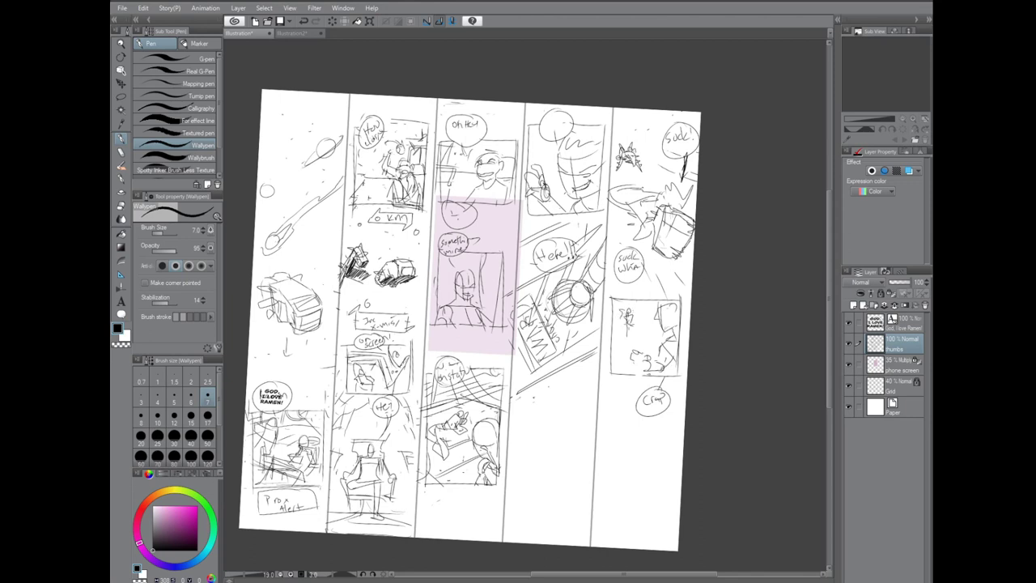
key("ctrl+z")
mouse_move(625, 304)
left_mouse_down()
mouse_move(638, 316)
mouse_move(658, 300)
left_mouse_up()
left_click_drag(609, 348, 677, 348)
left_click_drag(633, 301, 637, 309)
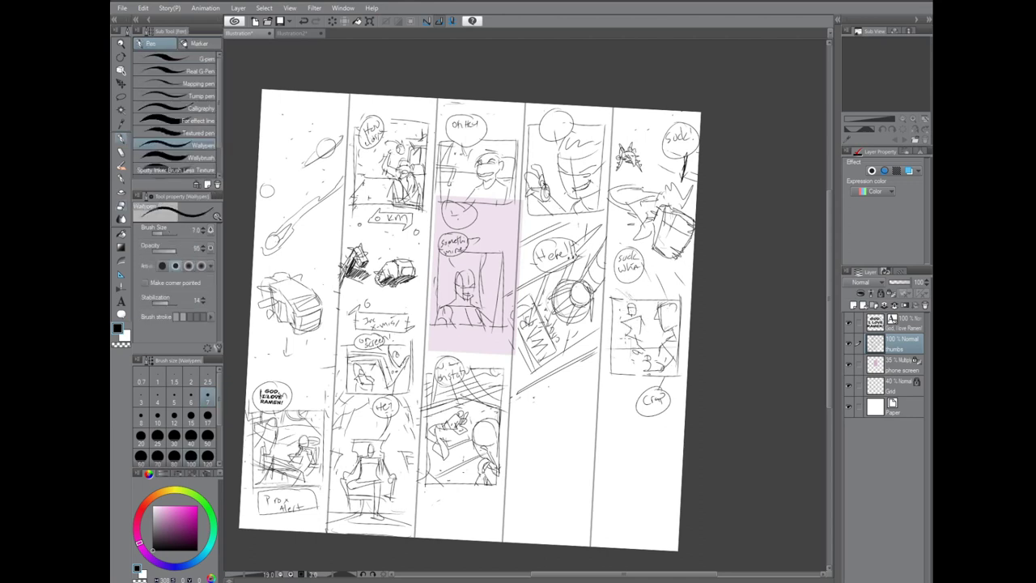
key("bracketleft")
key("bracketleft")
key("bracketleft")
key("bracketright")
key("bracketright")
key("bracketright")
key("bracketright")
key("bracketright")
key("bracketright")
Refine the standing figure in column 5 with extra strokes and its lower edge.
left_click_drag(625, 305, 615, 321)
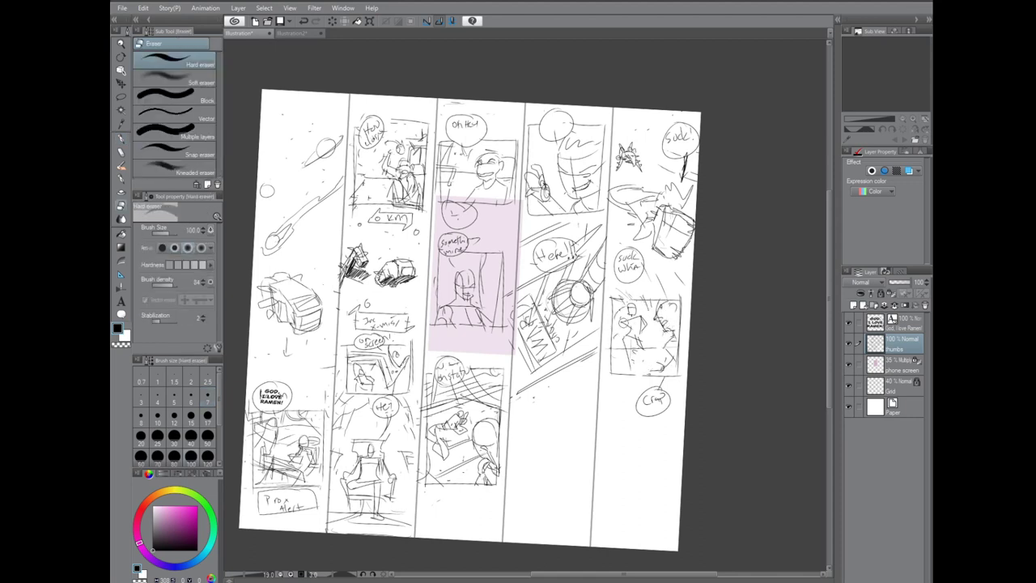
key("ctrl+z")
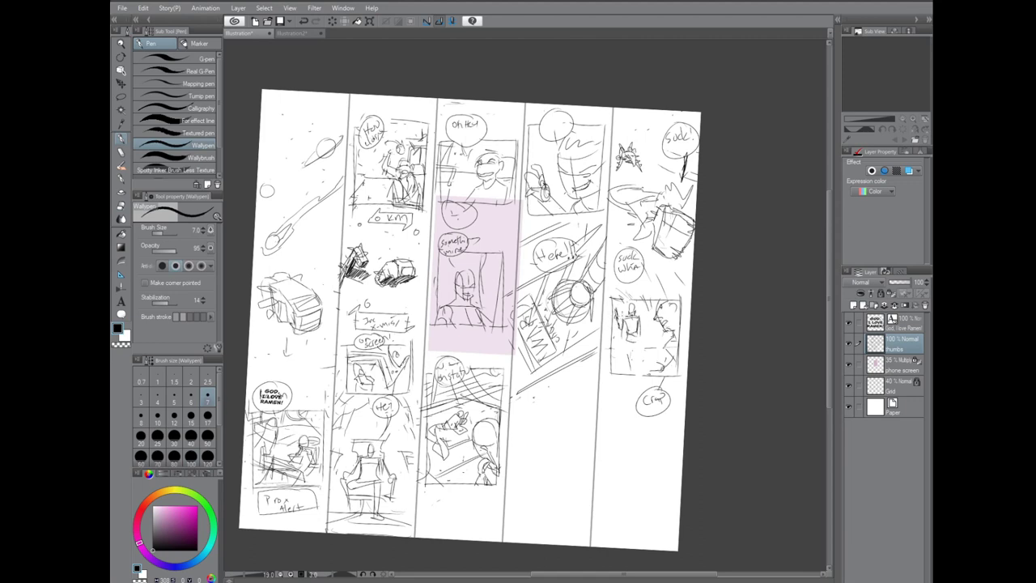
left_click_drag(619, 343, 625, 373)
left_click_drag(638, 319, 645, 345)
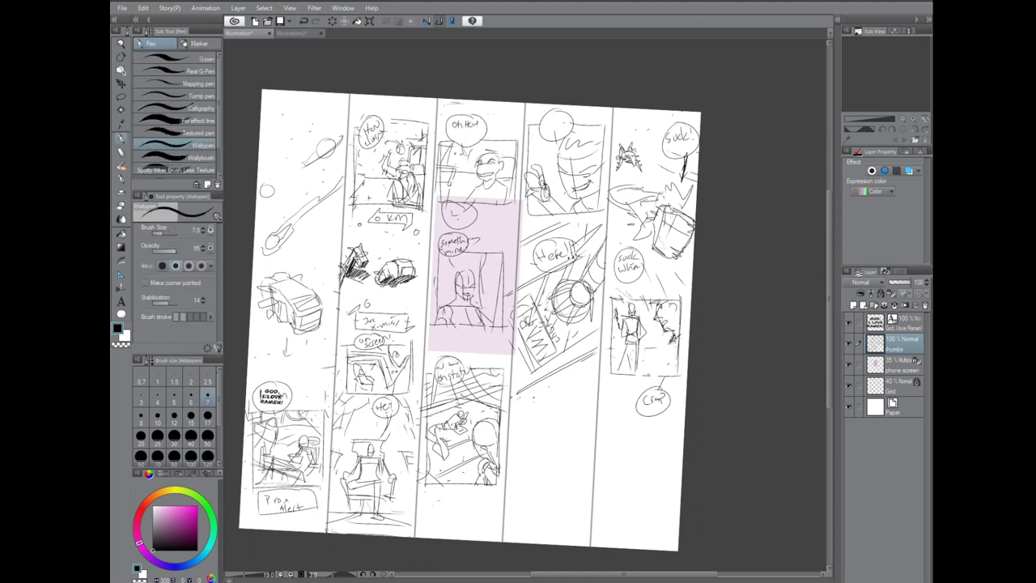
left_click_drag(669, 348, 674, 374)
key("bracketleft")
key("bracketleft")
key("bracketleft")
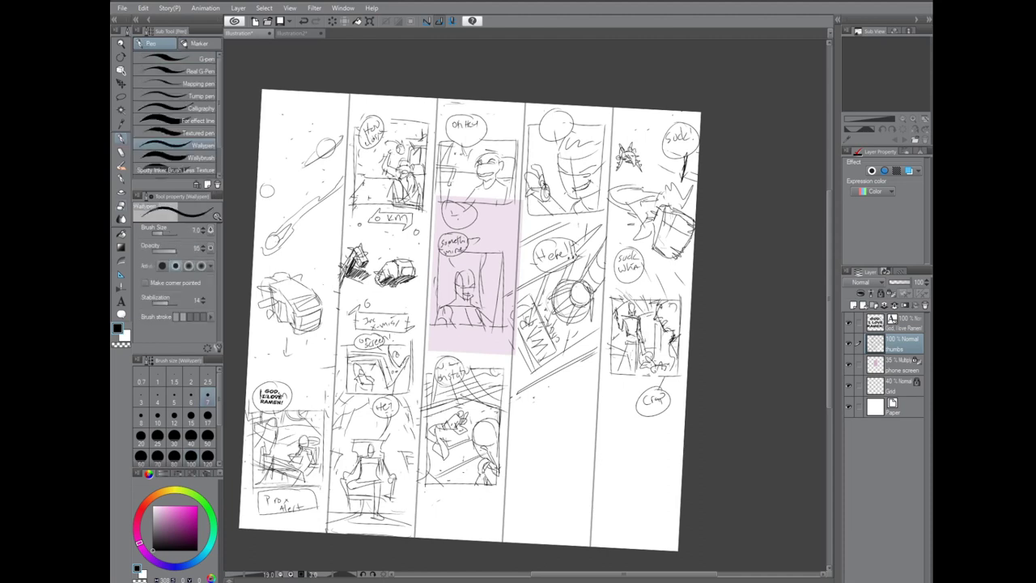
Replace the stray bubble with a new bottom panel frame and a round bubble.
key("ctrl+z")
left_click_drag(614, 396, 671, 461)
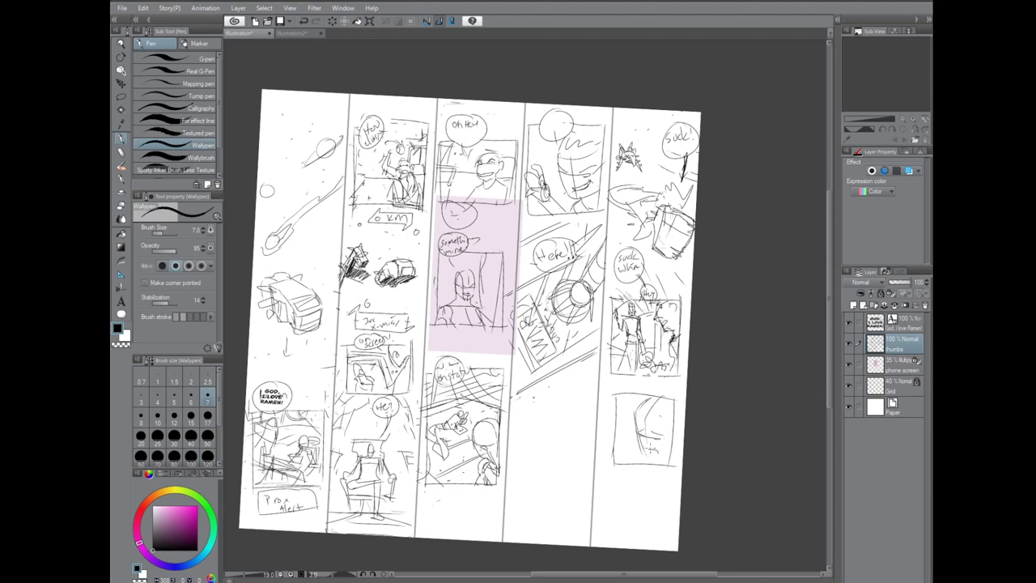
left_click_drag(620, 395, 615, 397)
Sketch a cylinder with dash and arrow strokes in column 4's empty lower area.
scroll(652, 480, "up", 2)
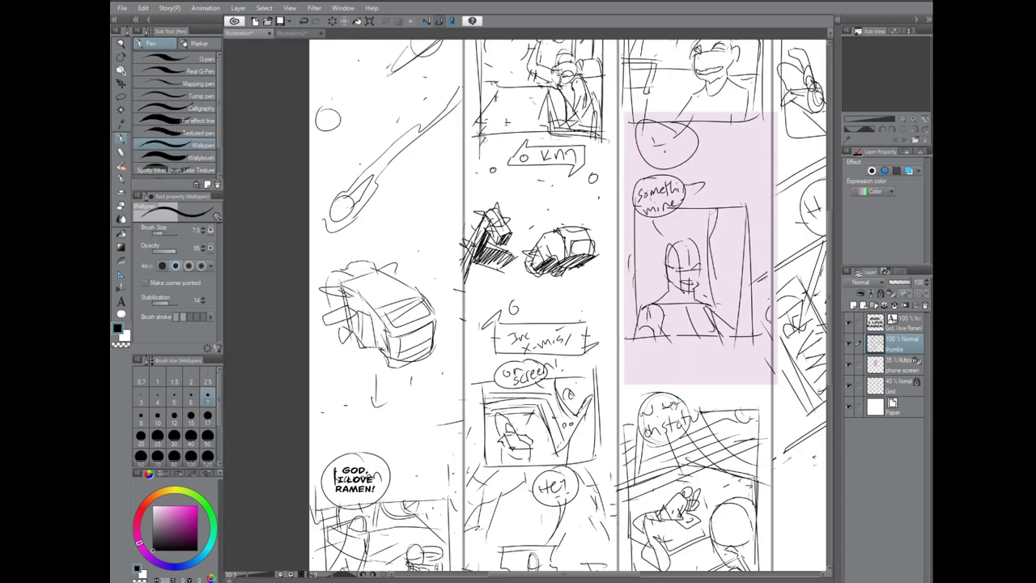
scroll(667, 412, "up", 2)
left_click_drag(646, 374, 645, 264)
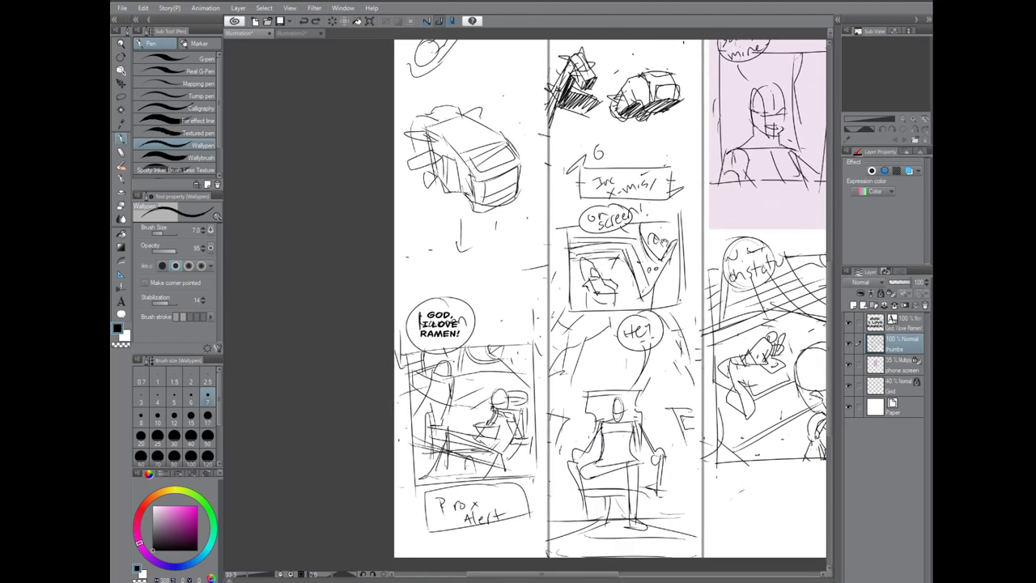
mouse_move(607, 308)
left_mouse_down()
mouse_move(480, 534)
mouse_move(486, 482)
left_mouse_up()
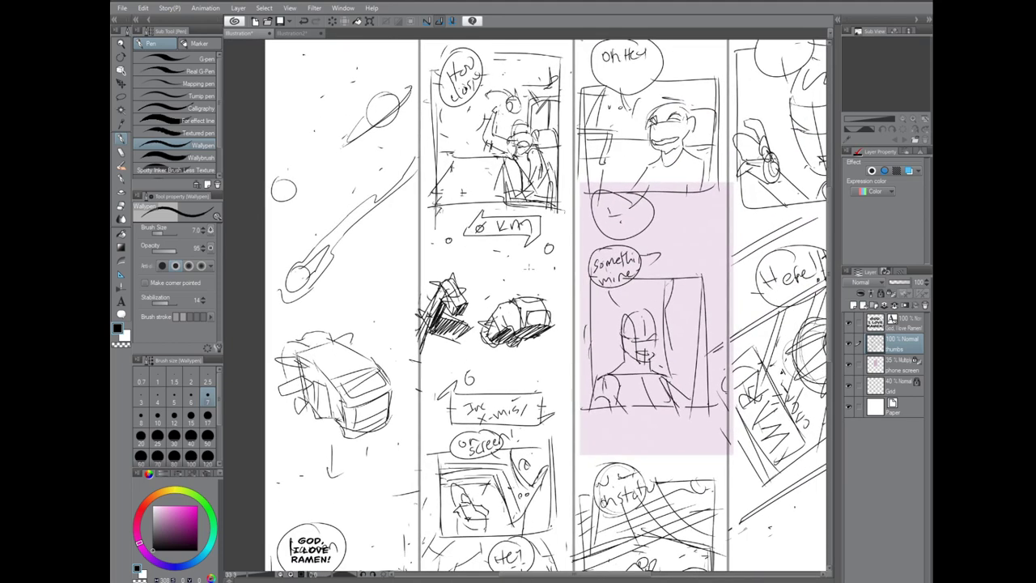
left_click_drag(551, 324, 552, 259)
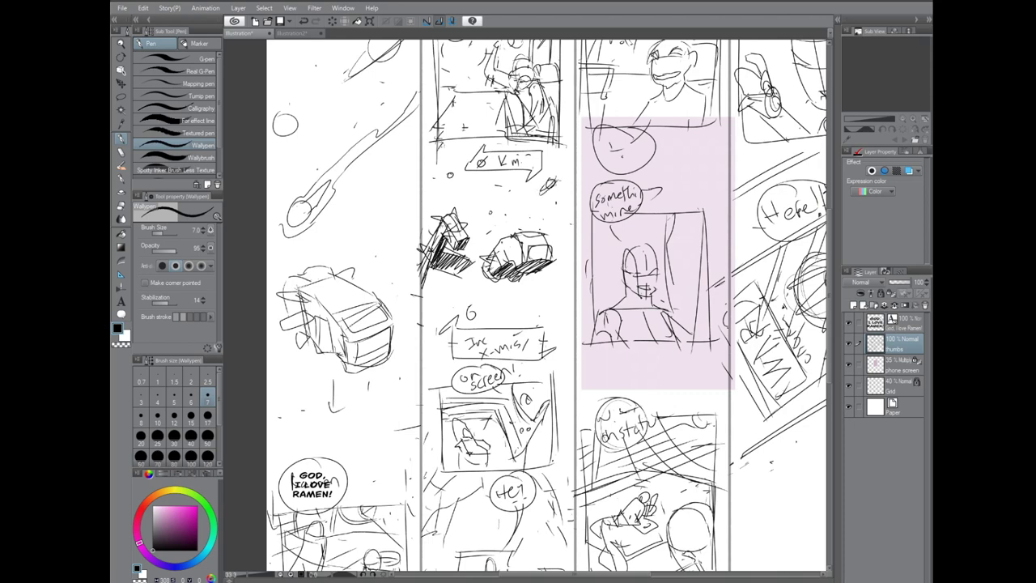
left_click_drag(551, 185, 556, 61)
mouse_move(551, 324)
left_mouse_down()
mouse_move(551, 267)
mouse_move(453, 413)
mouse_move(437, 494)
left_mouse_up()
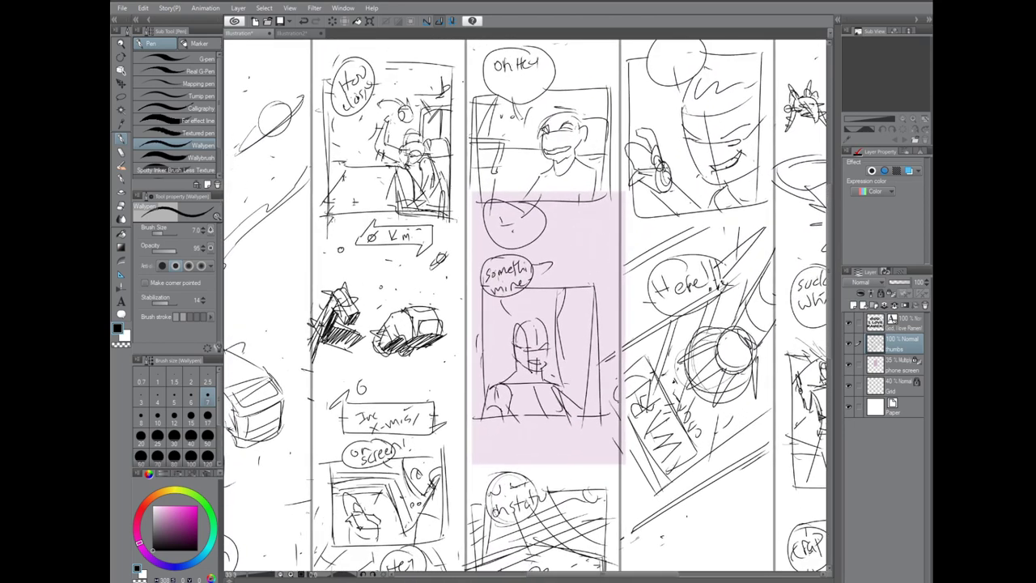
left_click_drag(496, 218, 508, 190)
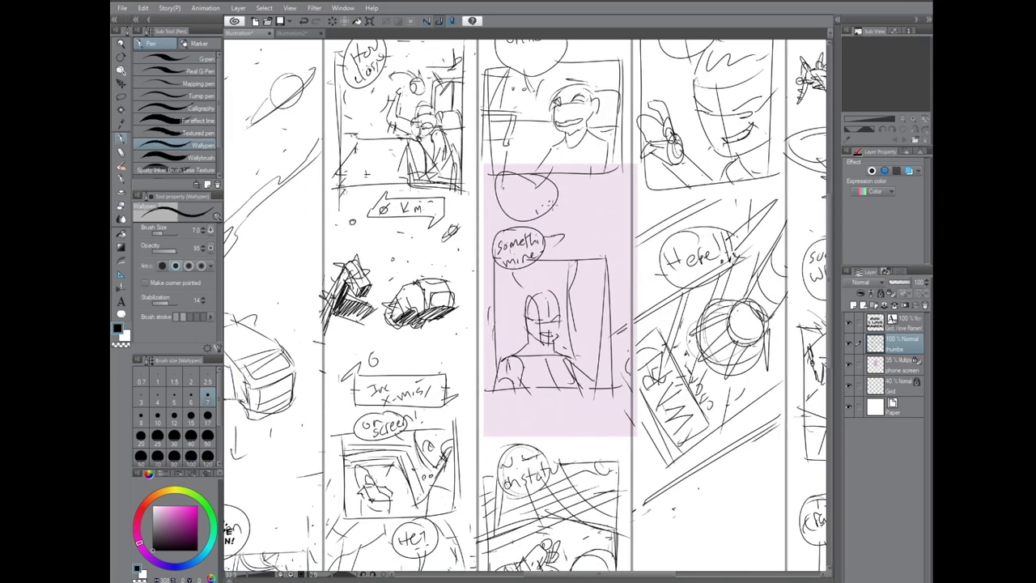
key("e")
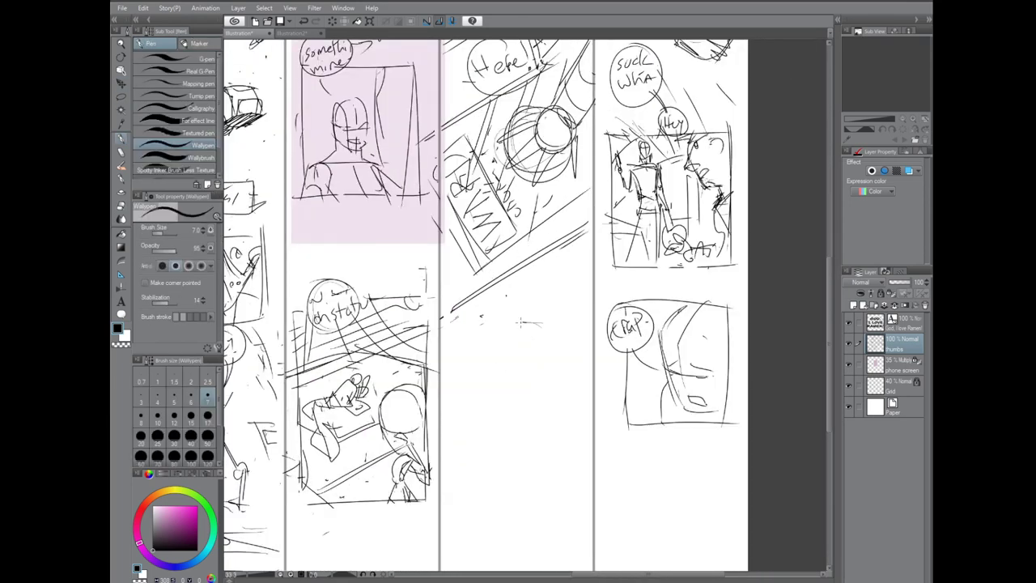
left_click_drag(498, 322, 499, 387)
mouse_move(520, 318)
left_mouse_down()
mouse_move(524, 377)
mouse_move(559, 318)
mouse_move(572, 353)
mouse_move(564, 387)
left_mouse_up()
mouse_move(559, 335)
left_mouse_down()
mouse_move(580, 350)
mouse_move(583, 390)
left_mouse_up()
Turn the cylinder into a hand holding a cup and hatch its left side.
left_click_drag(518, 384, 570, 410)
left_click_drag(573, 351, 581, 405)
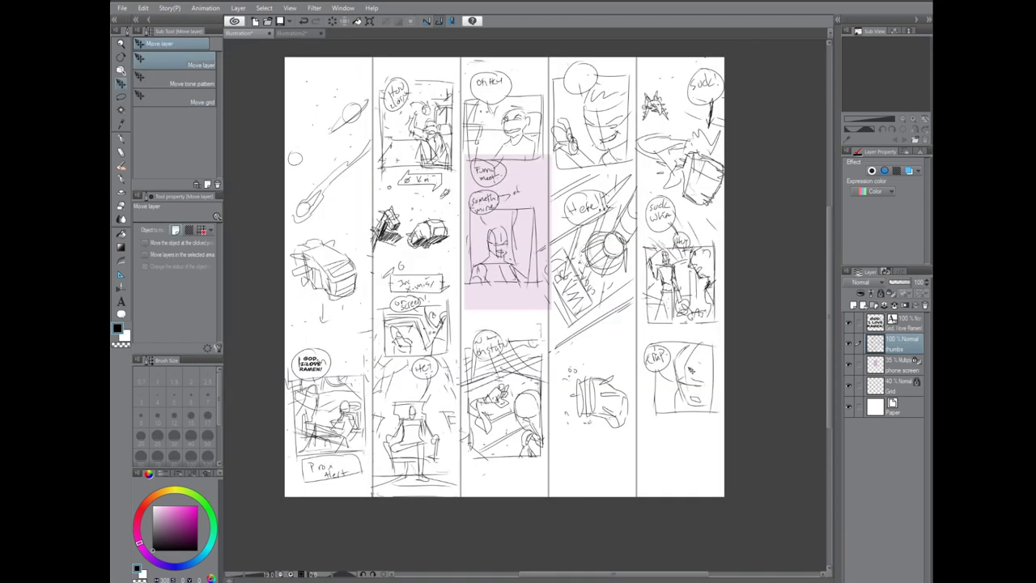
key("p")
mouse_move(597, 385)
left_mouse_down()
mouse_move(612, 378)
mouse_move(592, 413)
left_mouse_up()
left_click_drag(595, 380, 596, 402)
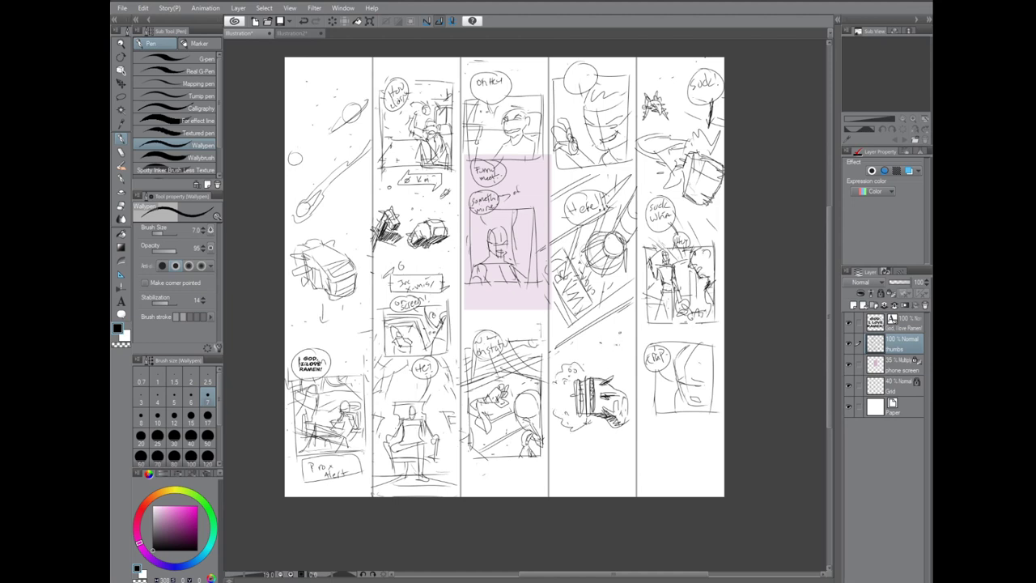
left_click_drag(633, 425, 609, 477)
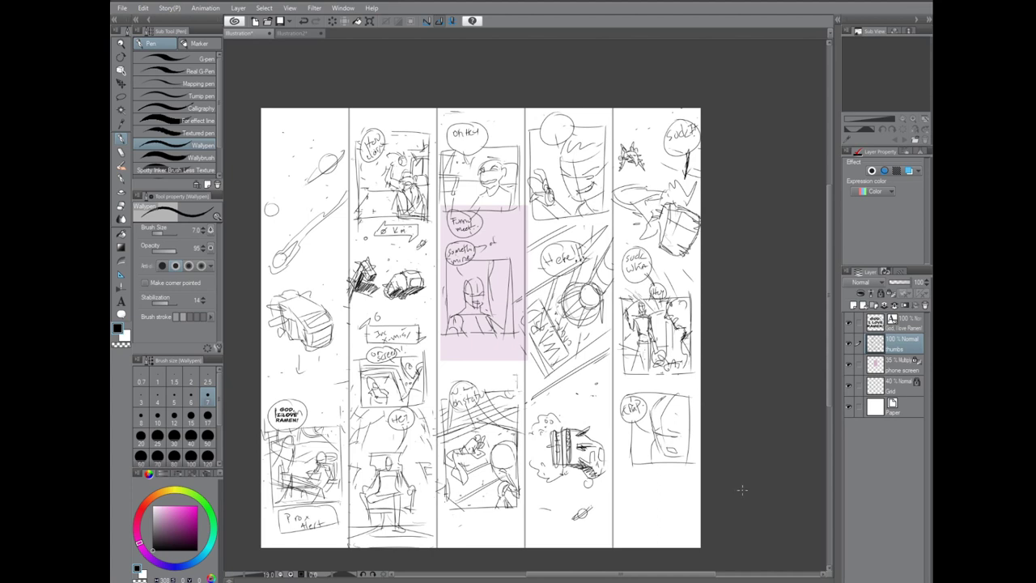
left_click(143, 7)
Resize the canvas to a width of 5400 px.
left_click(203, 274)
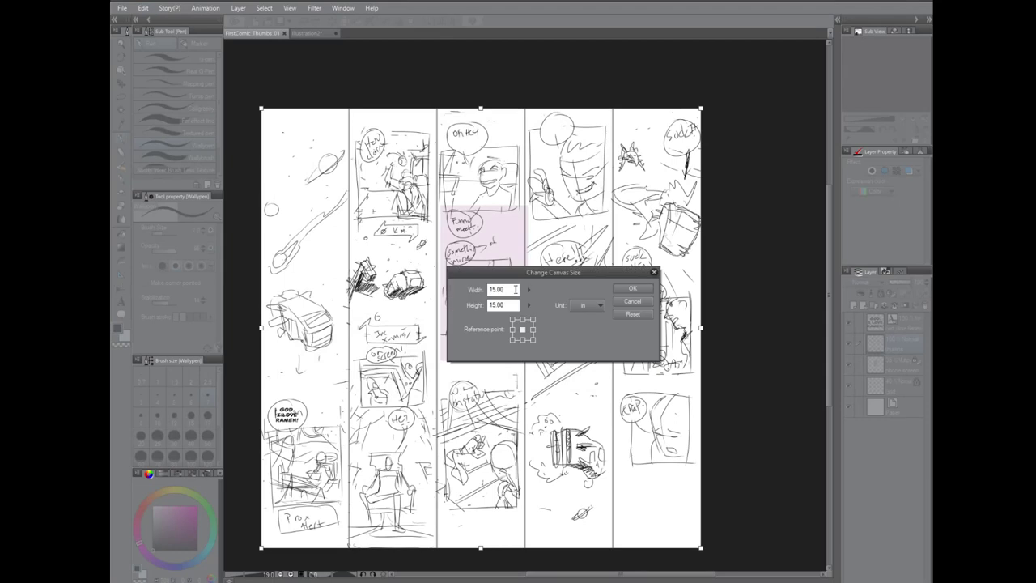
left_click(567, 307)
left_click(577, 331)
type("5400")
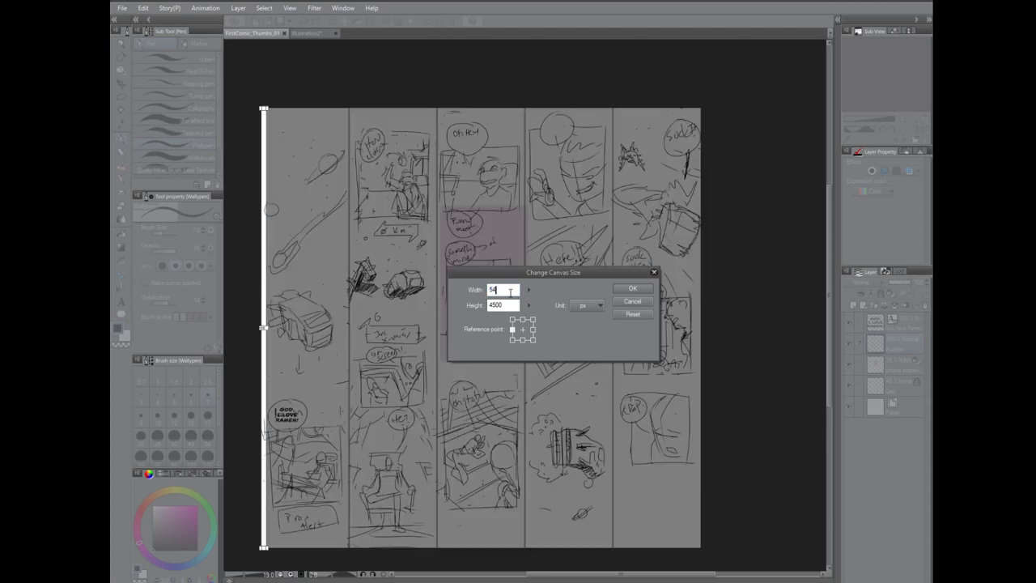
key("Return")
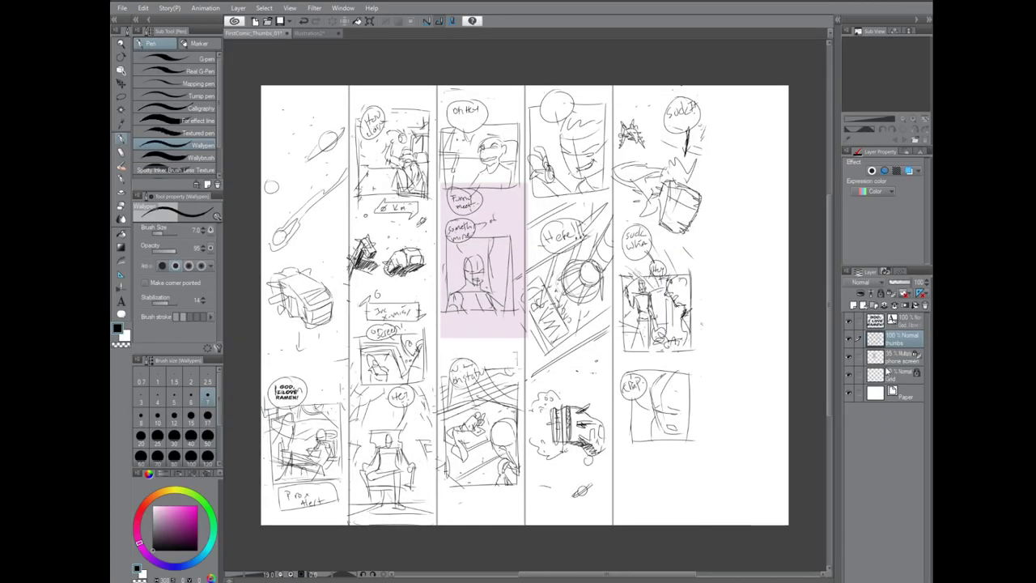
Draw a vertical divider for a sixth column and sketch first marks in it.
left_click_drag(701, 76, 710, 580)
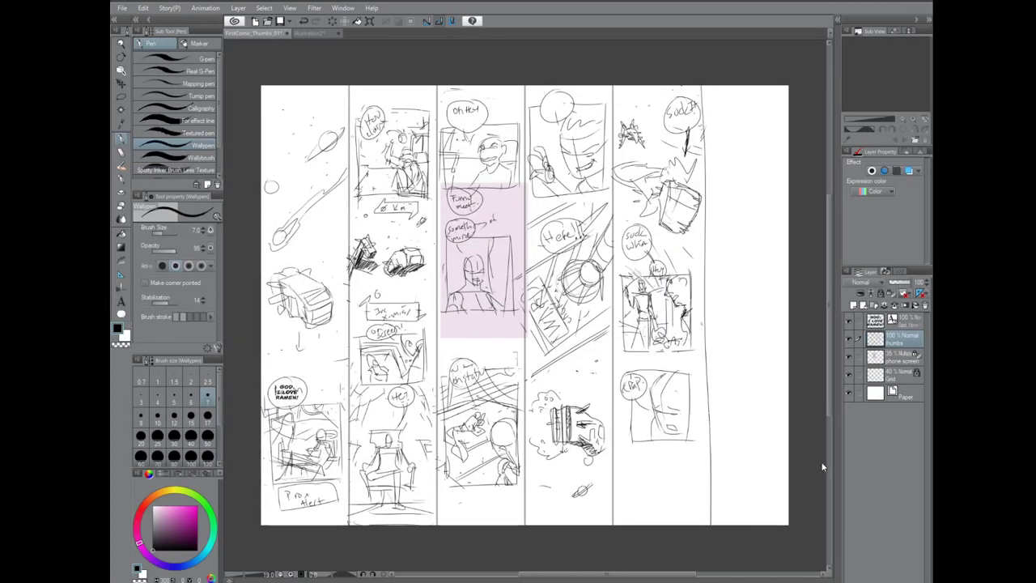
left_click_drag(753, 397, 745, 454)
left_click_drag(752, 470, 758, 479)
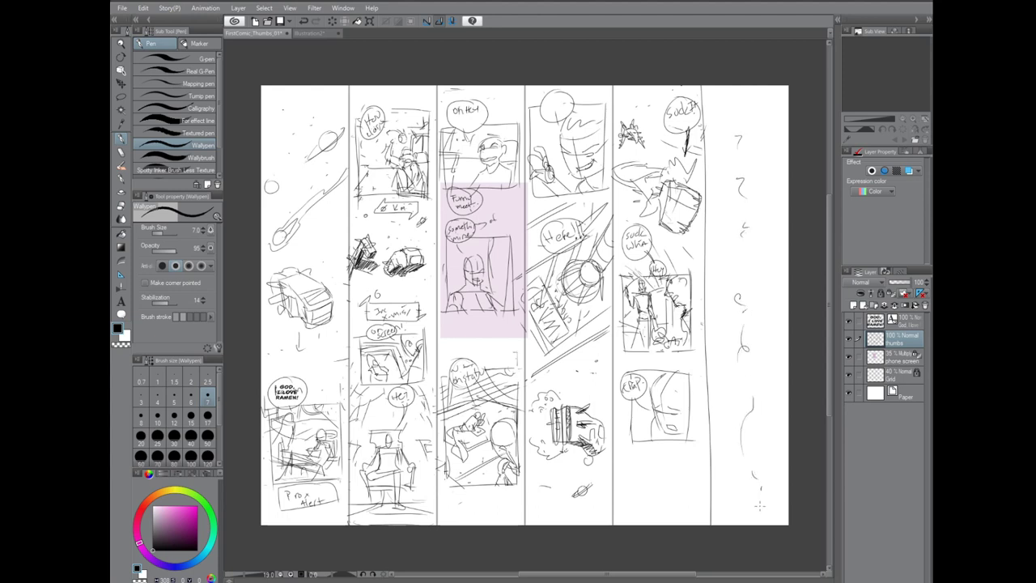